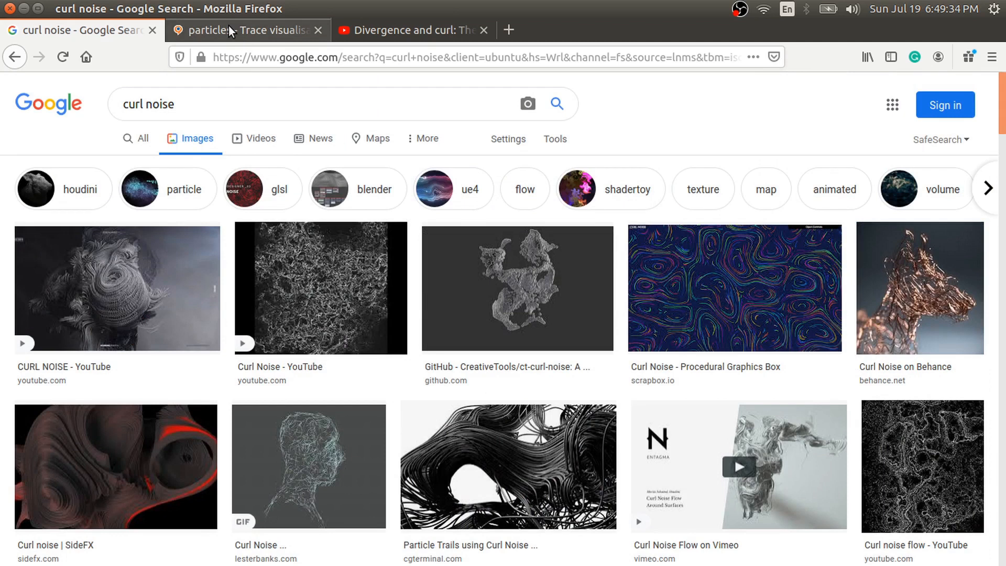
Read the Blender Stack Exchange answer on curl, from the theory through the node-based curl implementation.
left_click(229, 27)
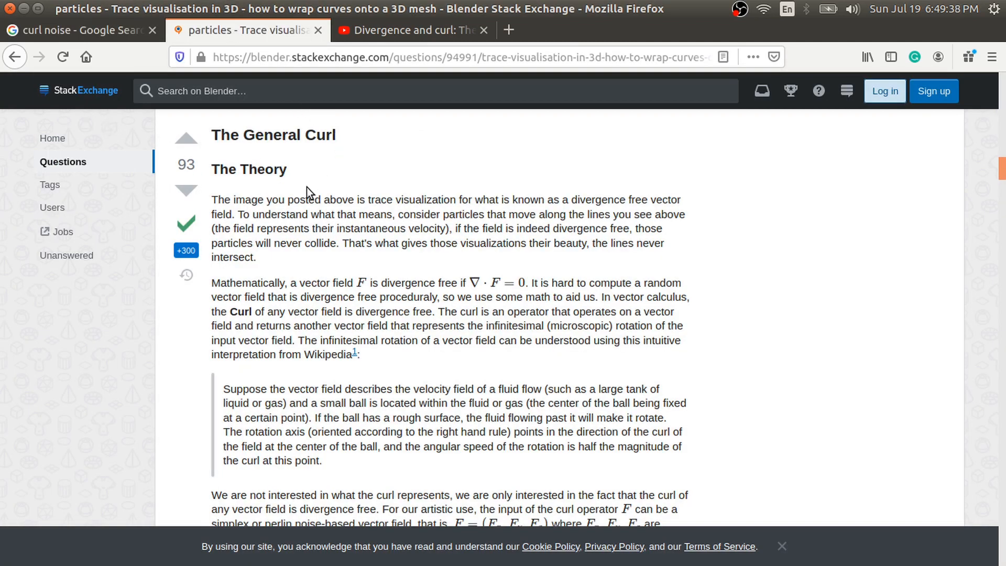
scroll(307, 197, "up", 1)
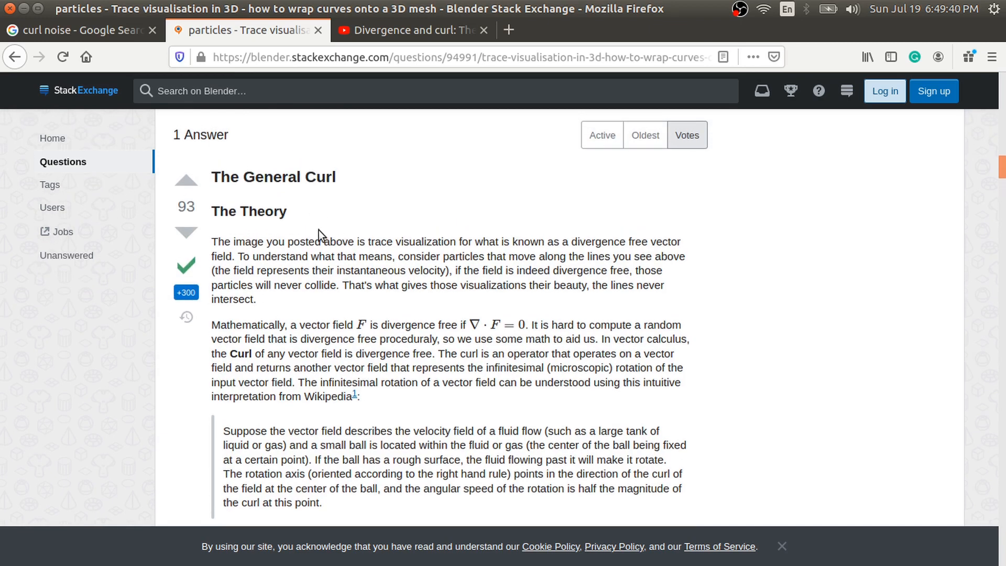
scroll(315, 236, "down", 7)
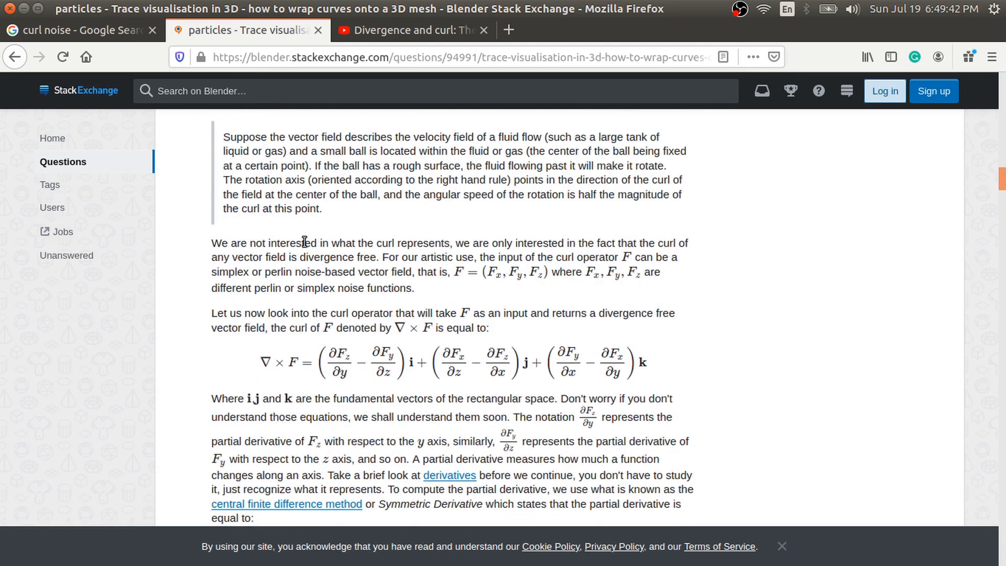
scroll(307, 244, "down", 20)
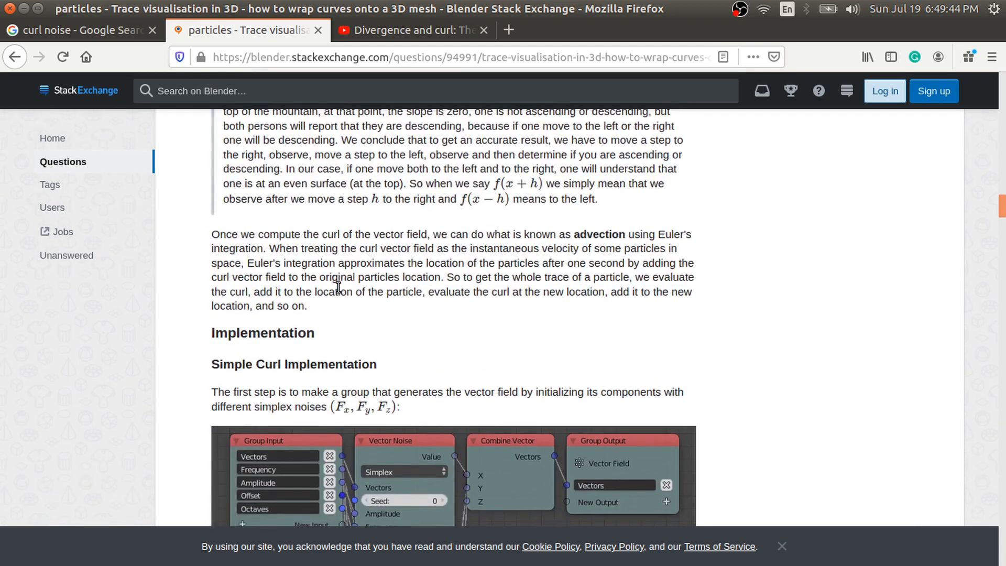
scroll(498, 332, "down", 11)
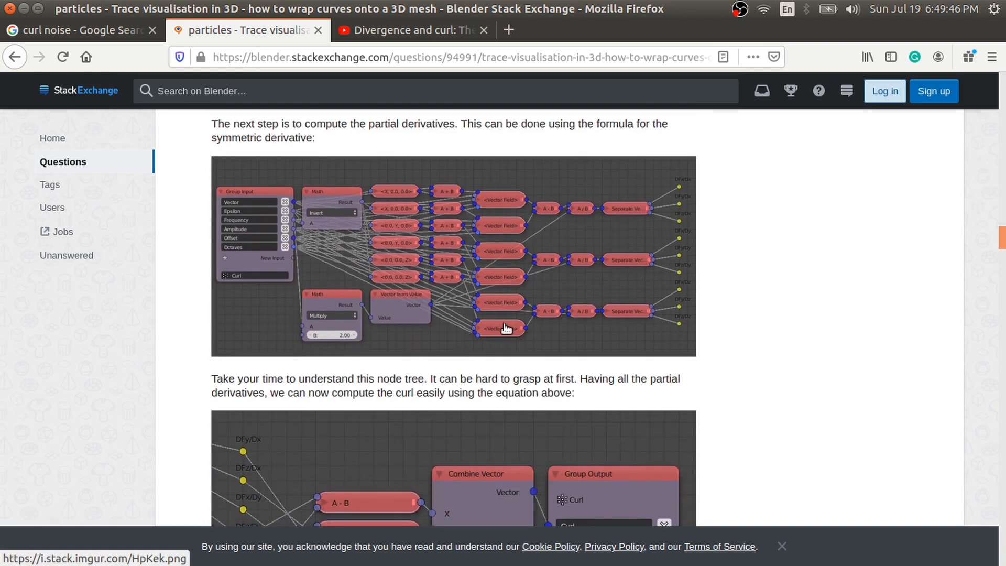
scroll(497, 333, "down", 6)
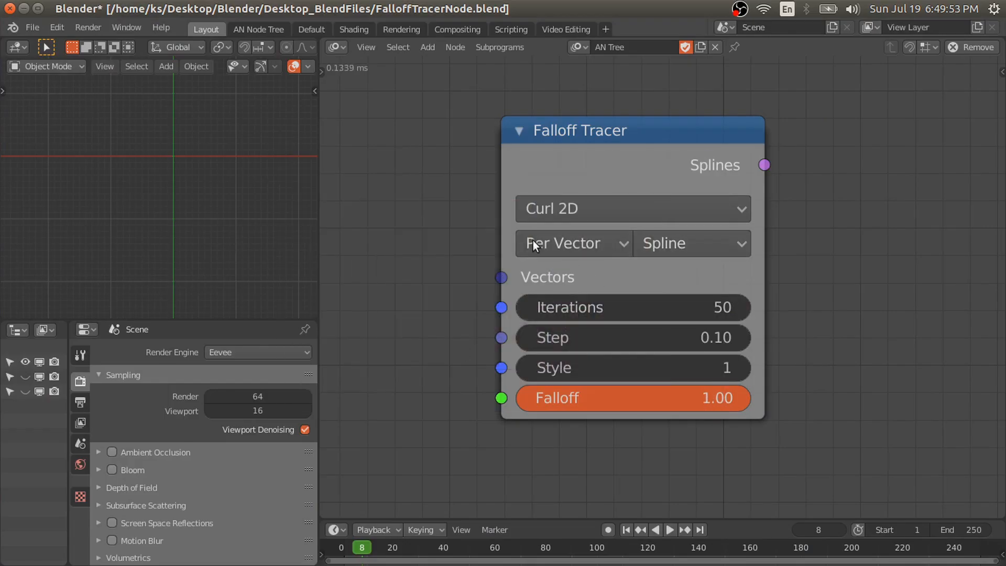
Switch to Blender and examine the Falloff Tracer node and its available field modes.
middle_click_drag(640, 220, 657, 222)
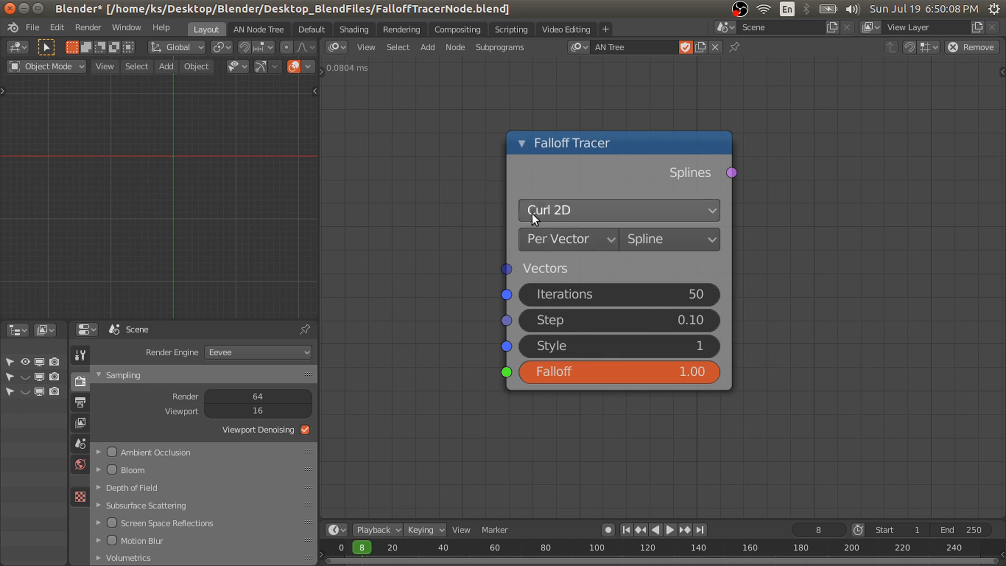
middle_click_drag(532, 212, 599, 209)
scroll(596, 205, "down", 1)
scroll(597, 205, "down", 1)
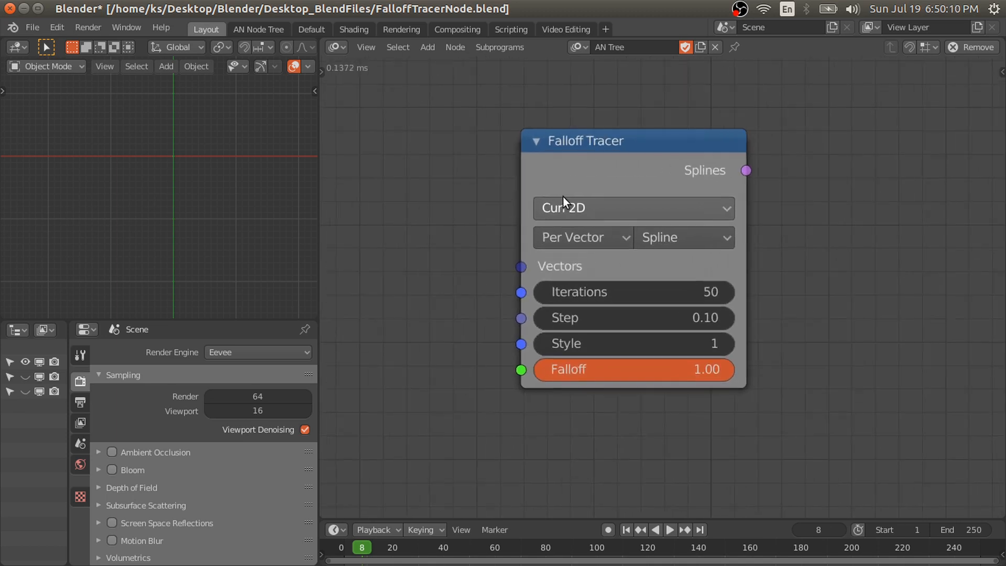
middle_click_drag(529, 207, 567, 209)
scroll(568, 208, "up", 1)
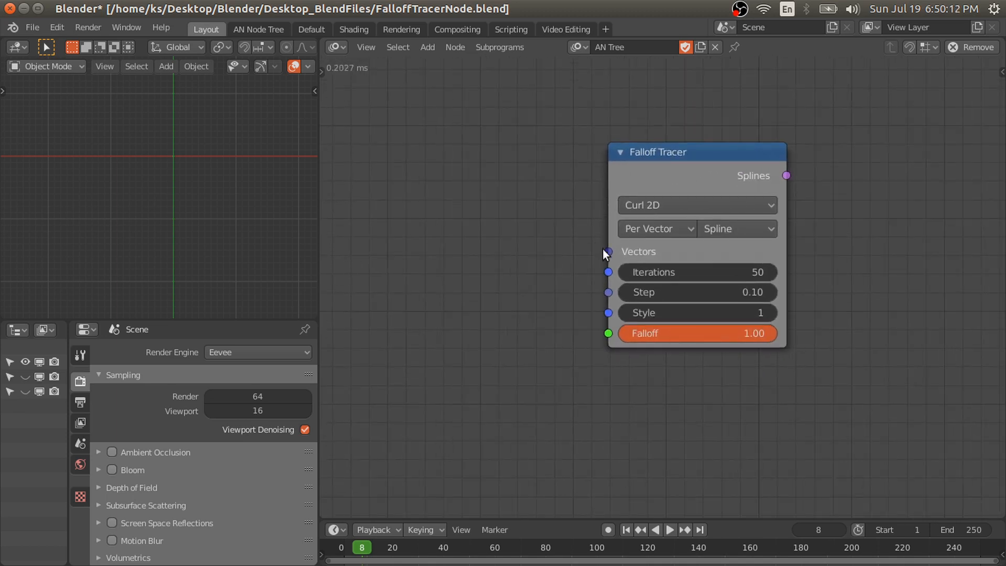
scroll(607, 254, "up", 2)
left_click(547, 197)
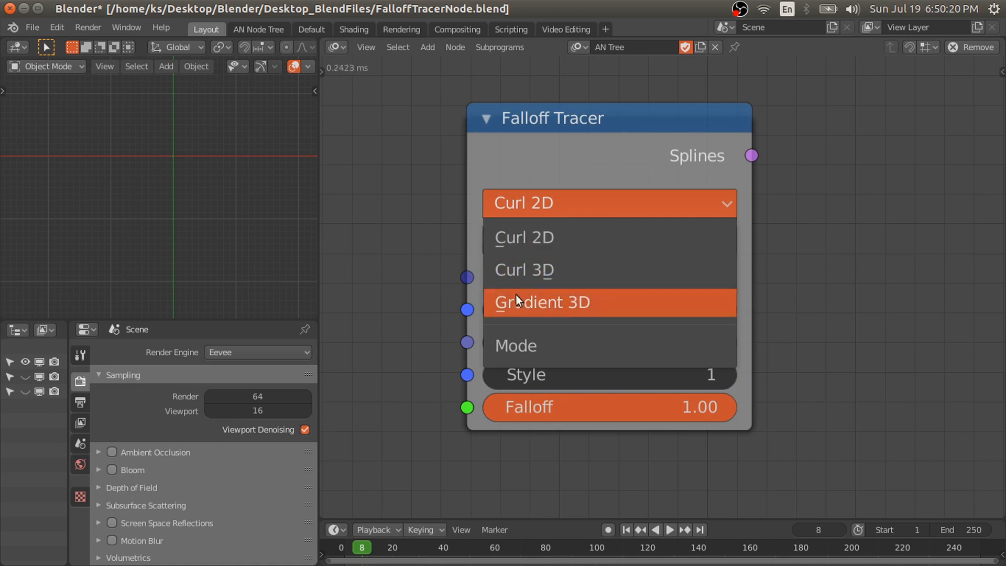
scroll(757, 238, "down", 1)
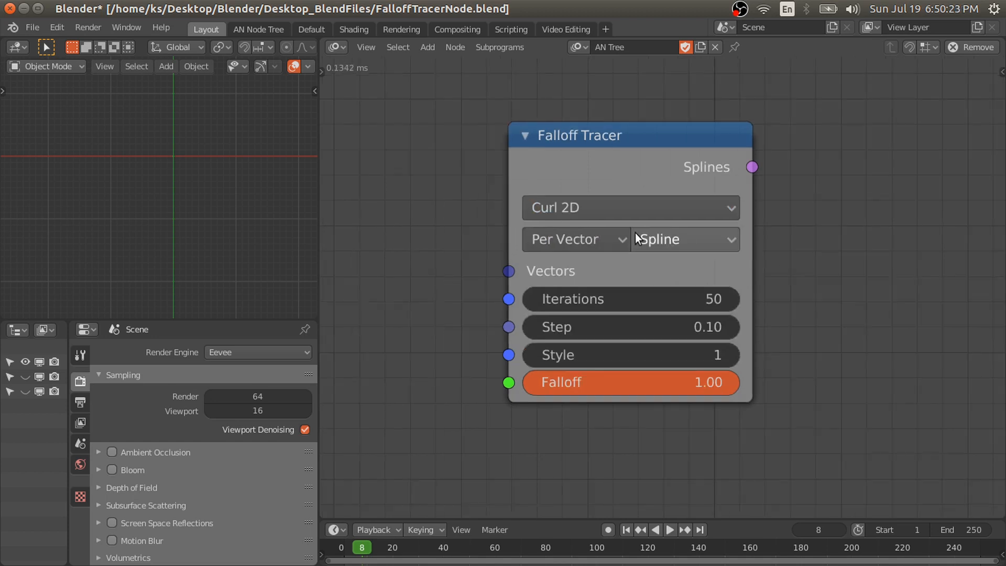
Switch the Falloff Tracer's output type to Mesh and return it to Spline.
left_click(675, 240)
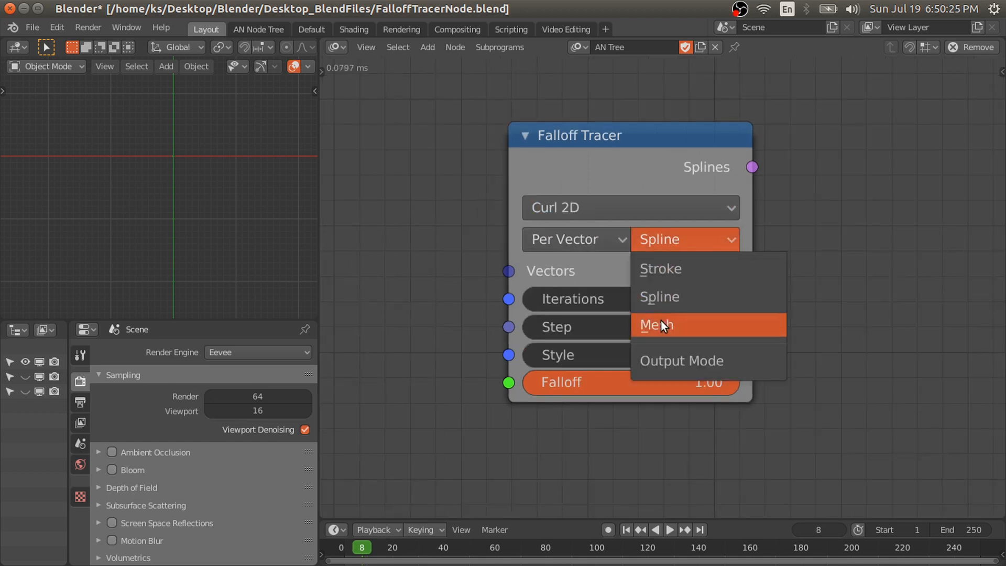
left_click(663, 270)
left_click(678, 243)
left_click(671, 278)
left_click(666, 238)
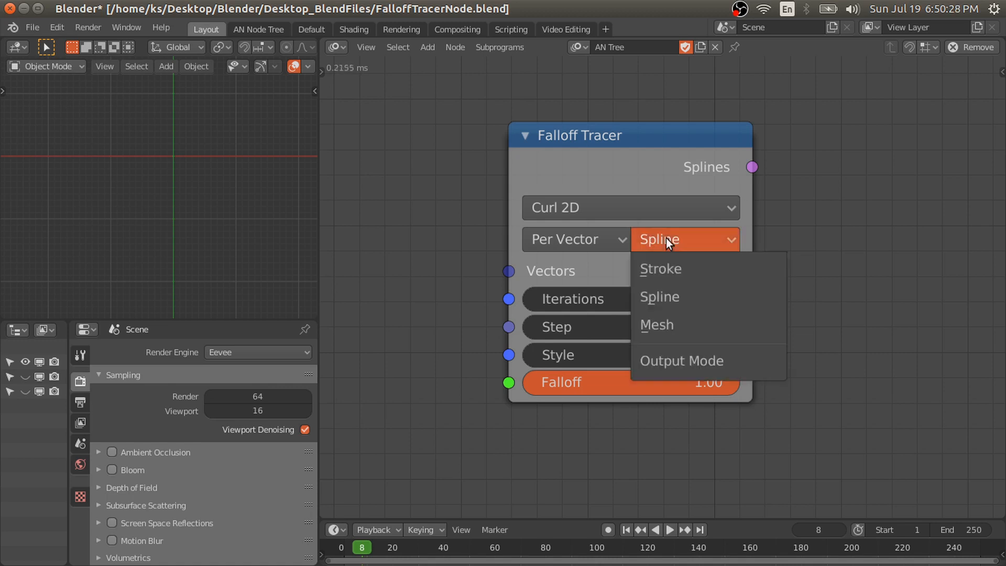
left_click(660, 319)
left_click(663, 249)
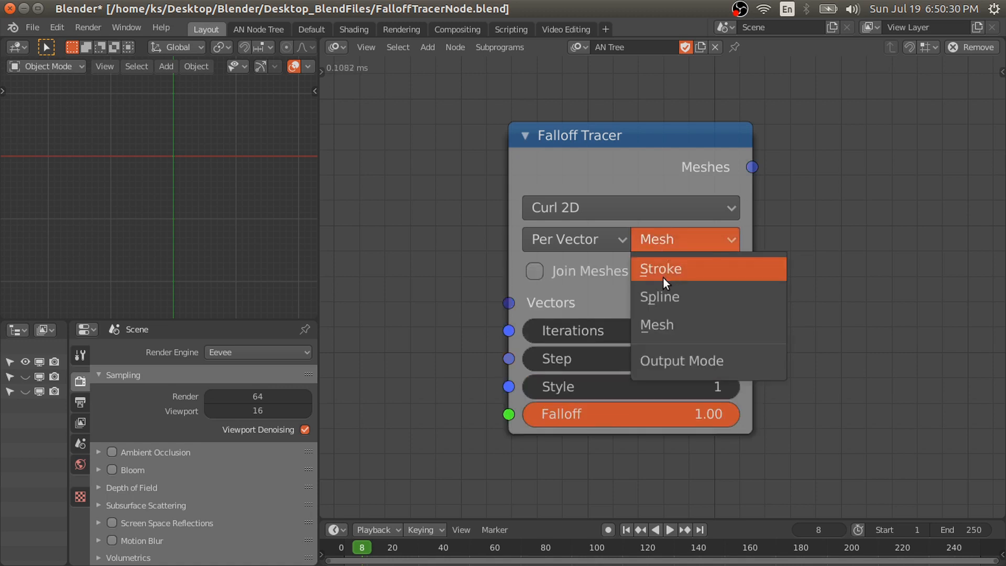
left_click(664, 303)
Examine the Falloff Tracer's output style choices and compare them with its curl and gradient modes.
left_click(593, 241)
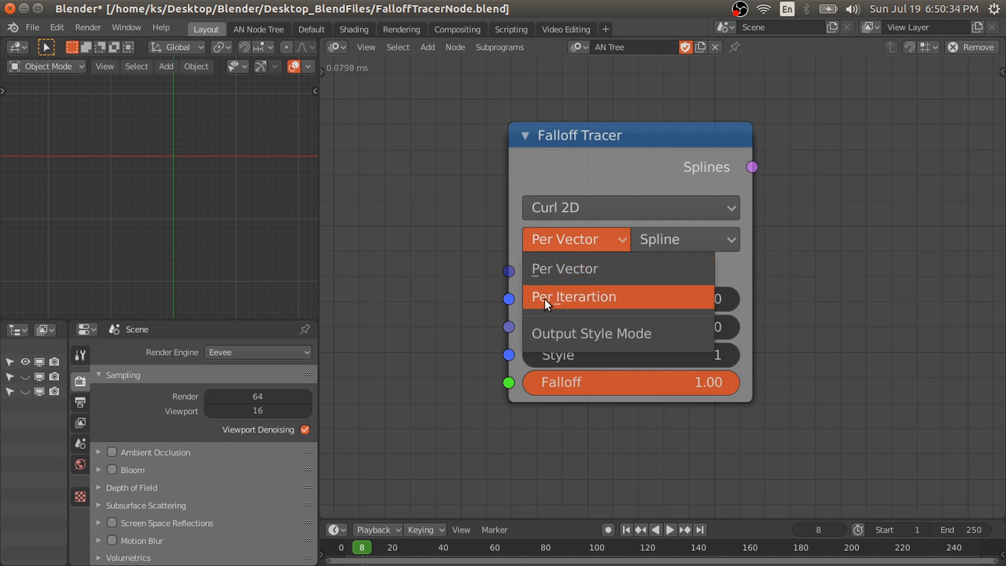
left_click(591, 268)
left_click_drag(745, 170, 817, 171)
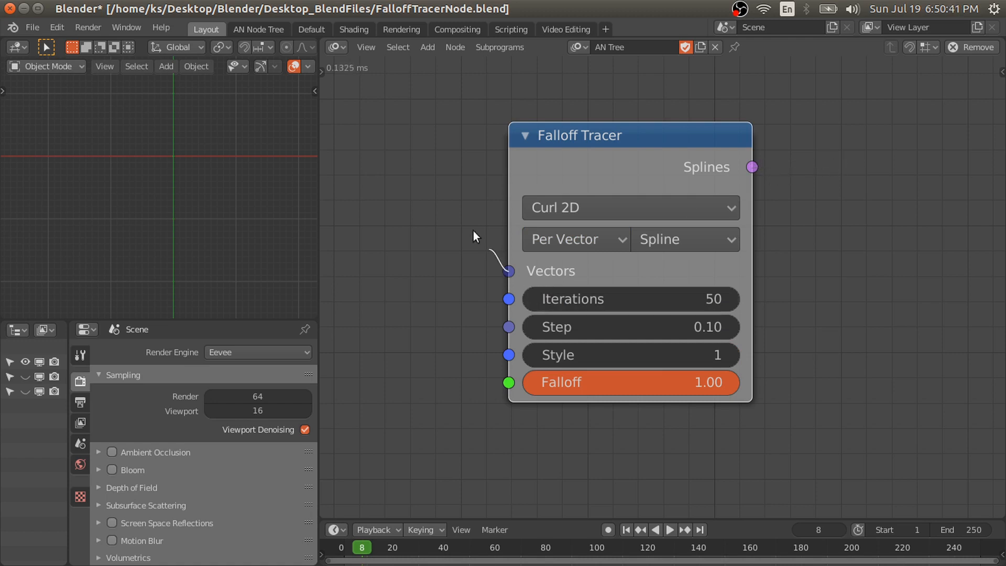
left_click_drag(473, 231, 435, 189)
left_click(590, 240)
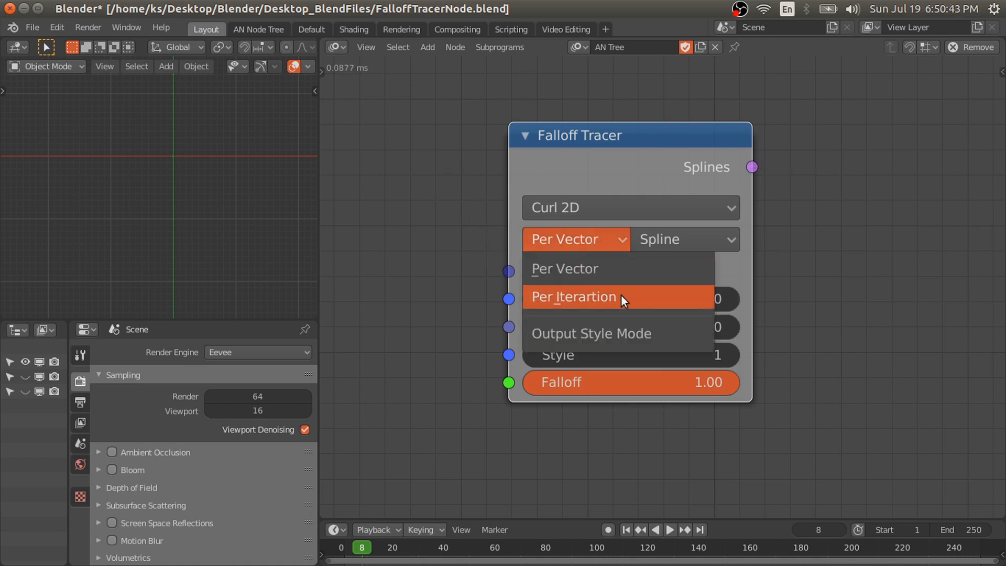
left_click_drag(752, 167, 783, 180)
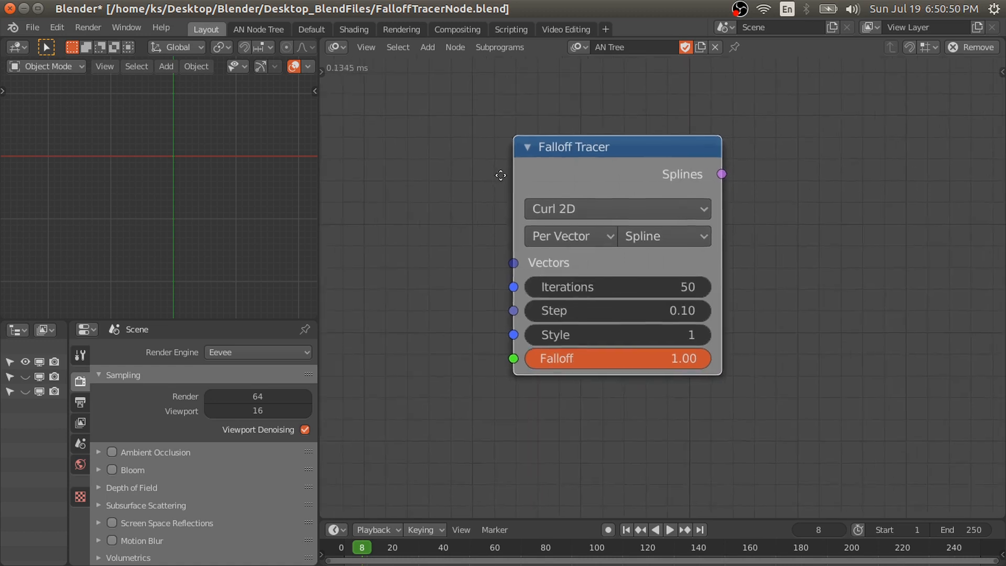
left_click(576, 220)
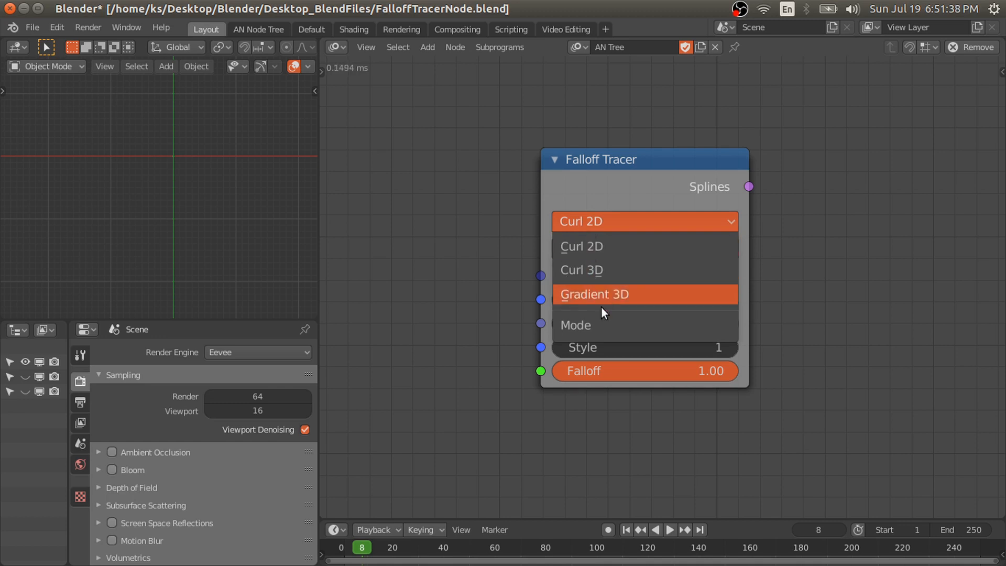
left_click(577, 245)
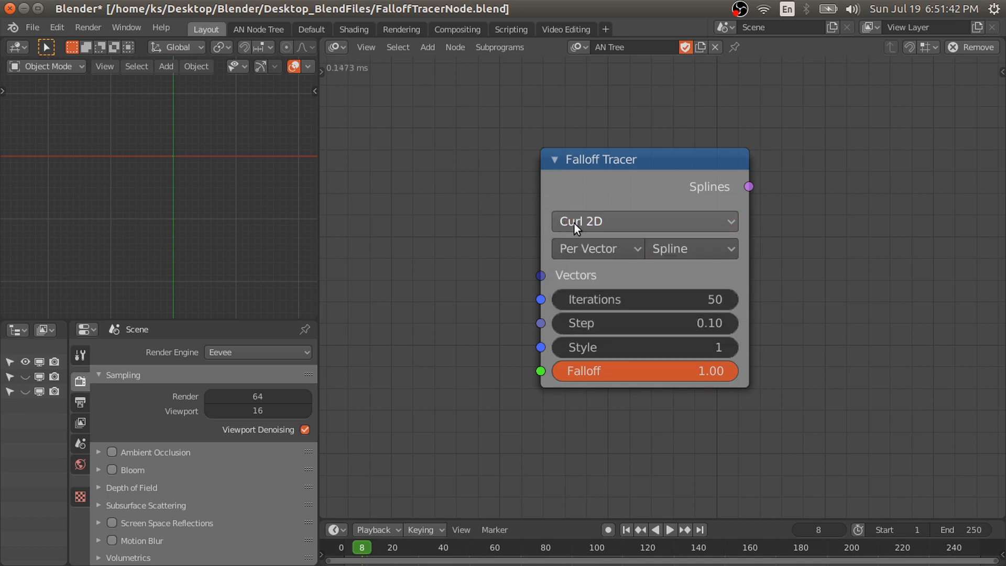
left_click(608, 220)
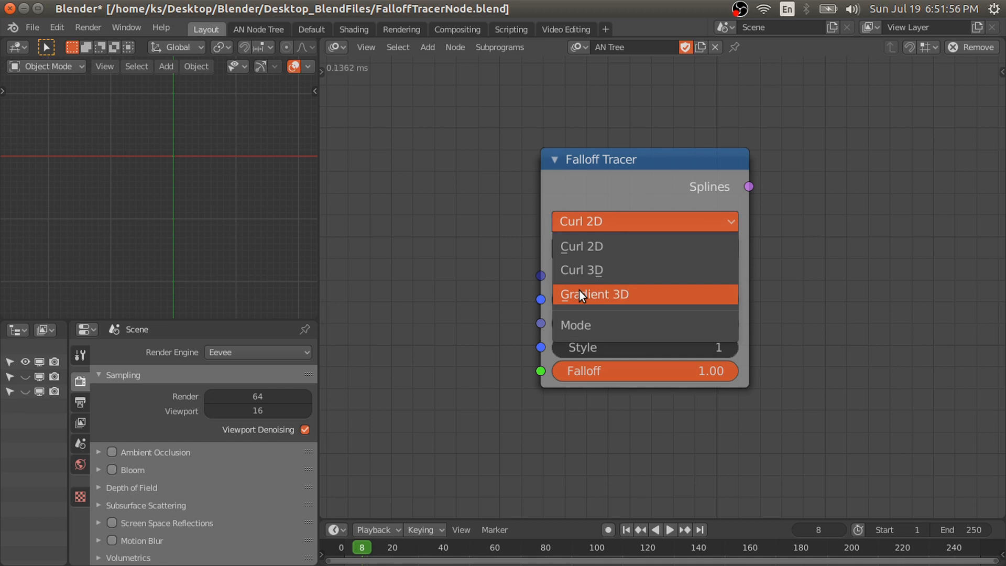
left_click(555, 244)
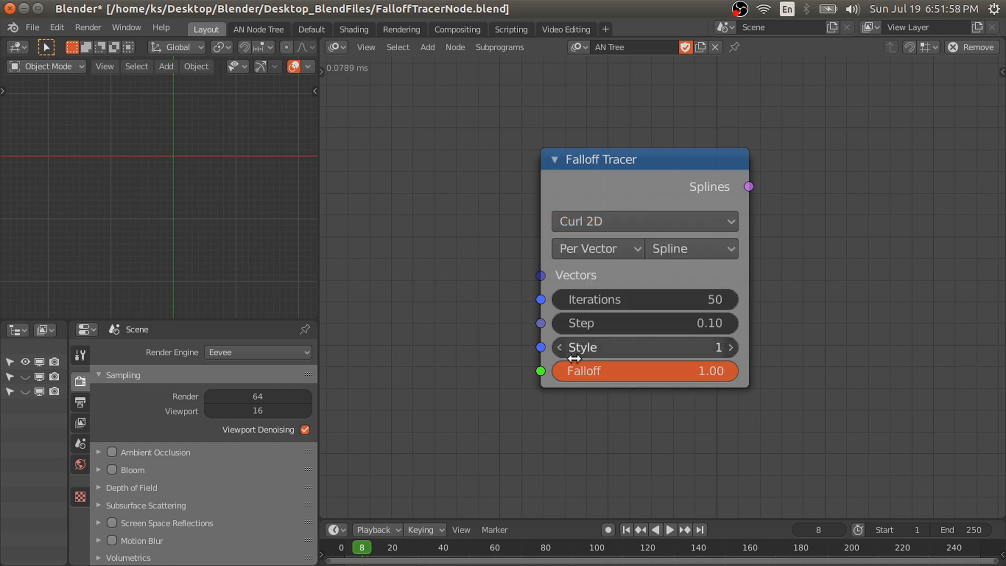
Examine the Falloff Tracer's Falloff input and browse the Falloff nodes available for it.
left_click_drag(545, 374, 433, 366)
middle_click_drag(471, 366, 554, 369)
left_click_drag(623, 375, 556, 379)
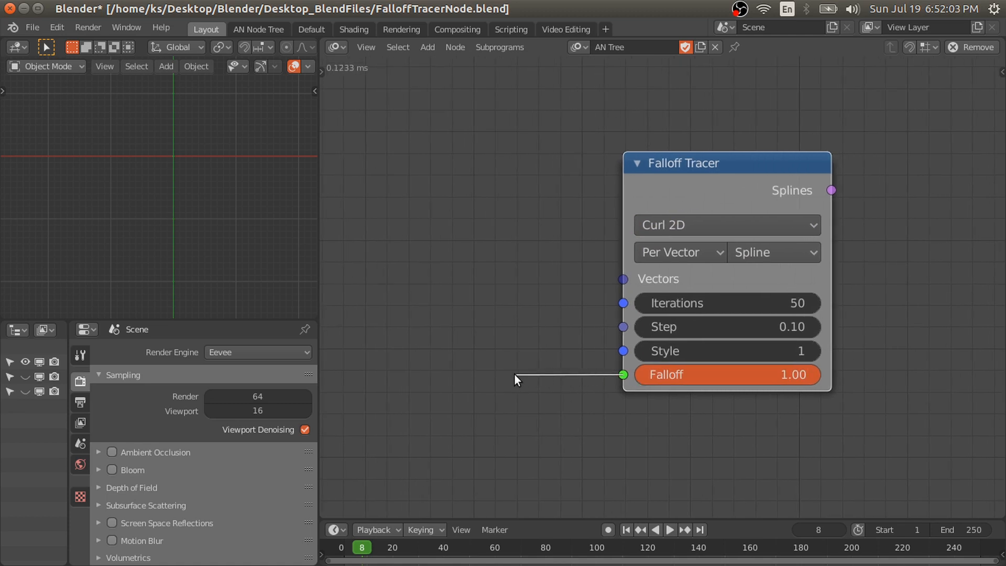
left_click_drag(496, 375, 486, 372)
key("shift+a")
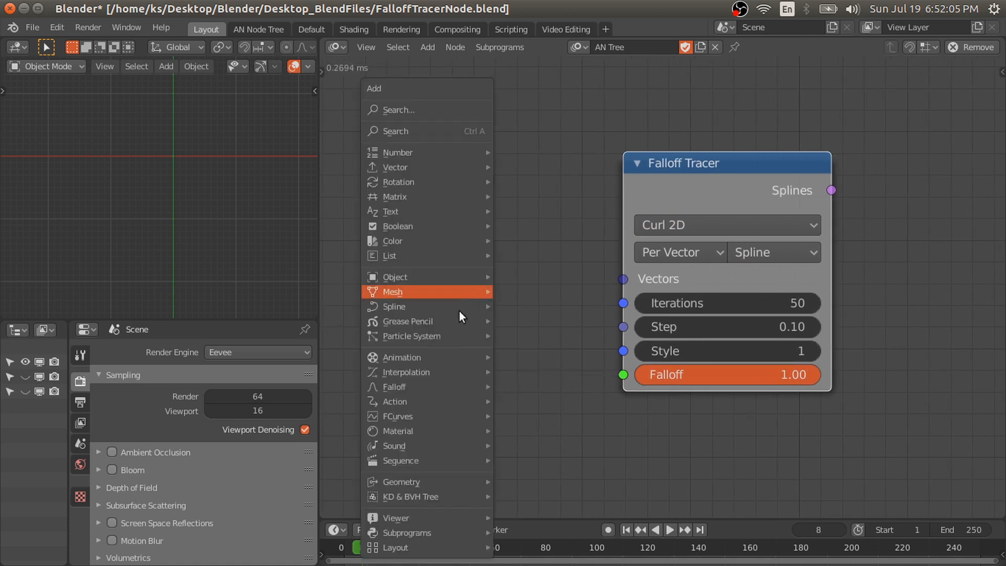
mouse_move(389, 386)
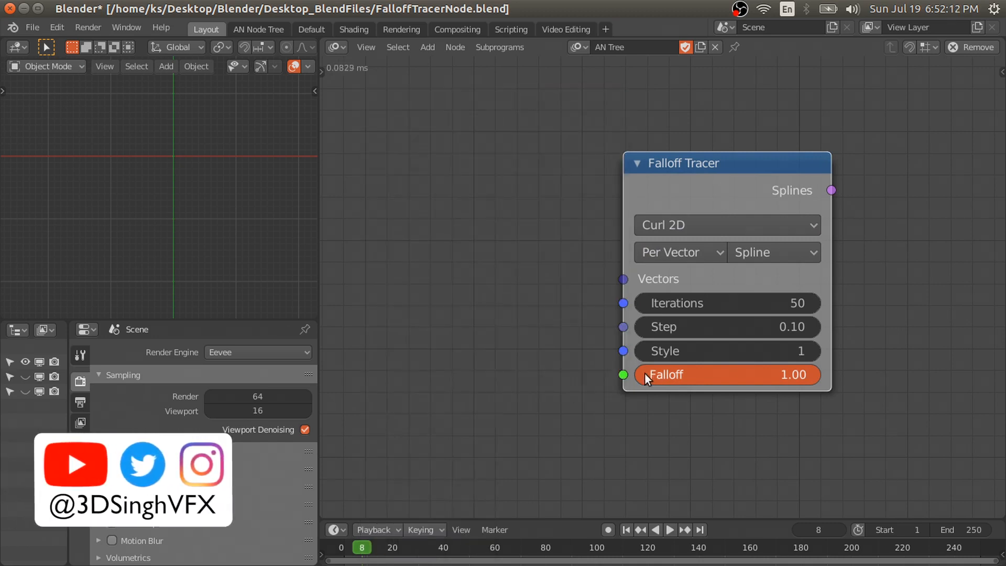
left_click_drag(623, 375, 504, 184)
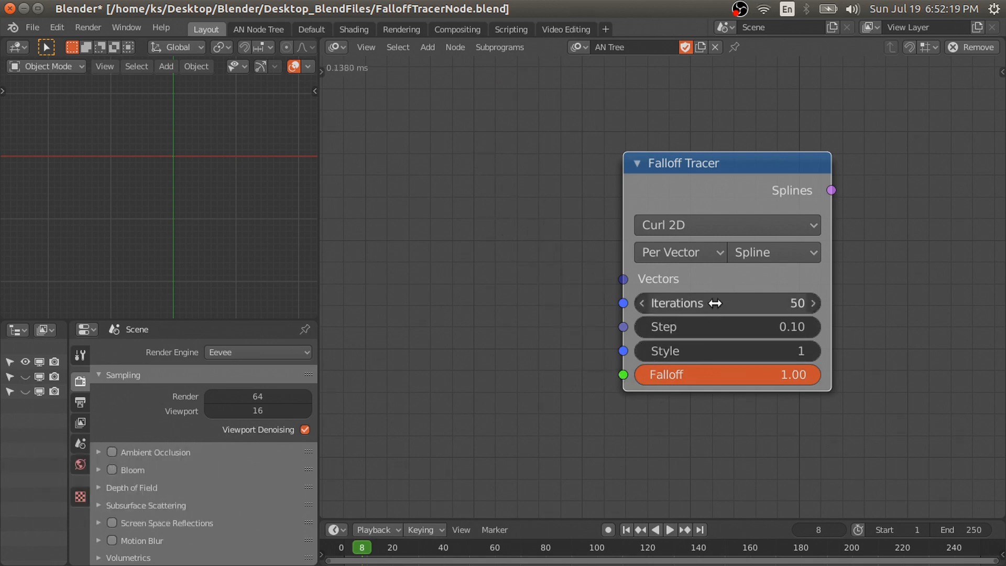
Examine the Falloff Tracer's Vectors, Iterations, Step and Style inputs and its Splines output.
middle_click_drag(714, 301, 667, 295)
middle_click_drag(592, 274, 642, 278)
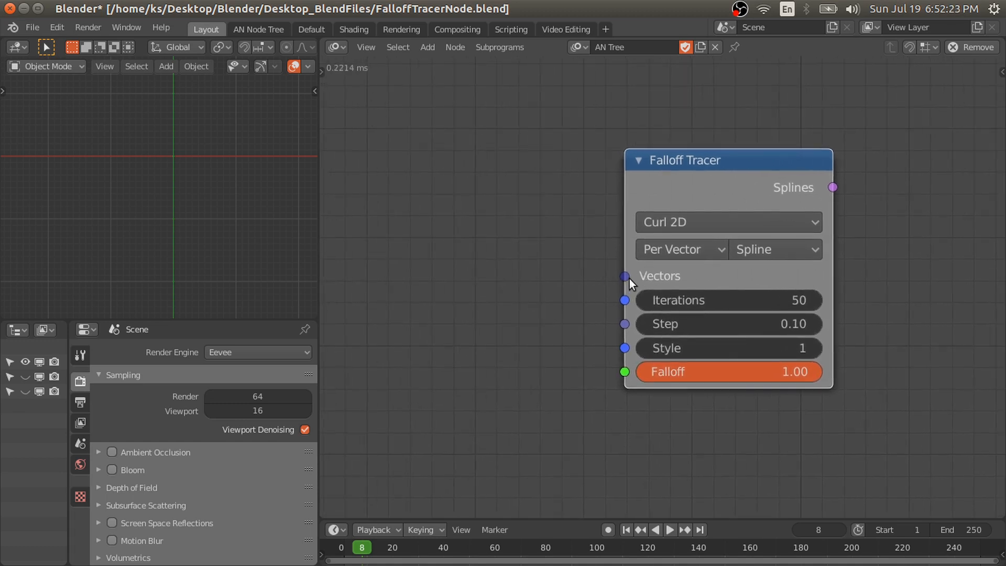
left_click_drag(624, 276, 535, 149)
middle_click_drag(565, 184, 571, 202, "ctrl")
scroll(637, 215, "up", 1)
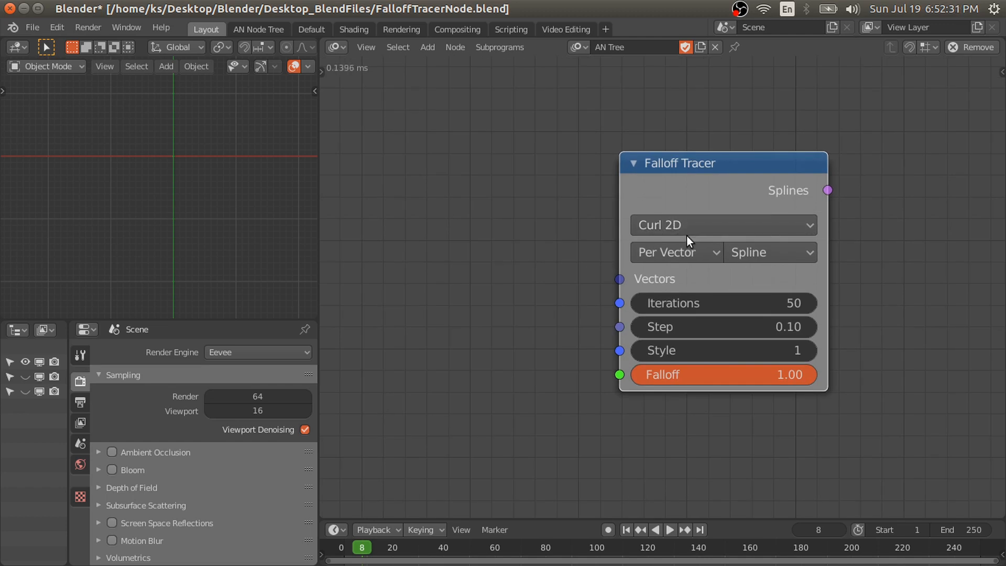
left_click_drag(617, 281, 586, 216)
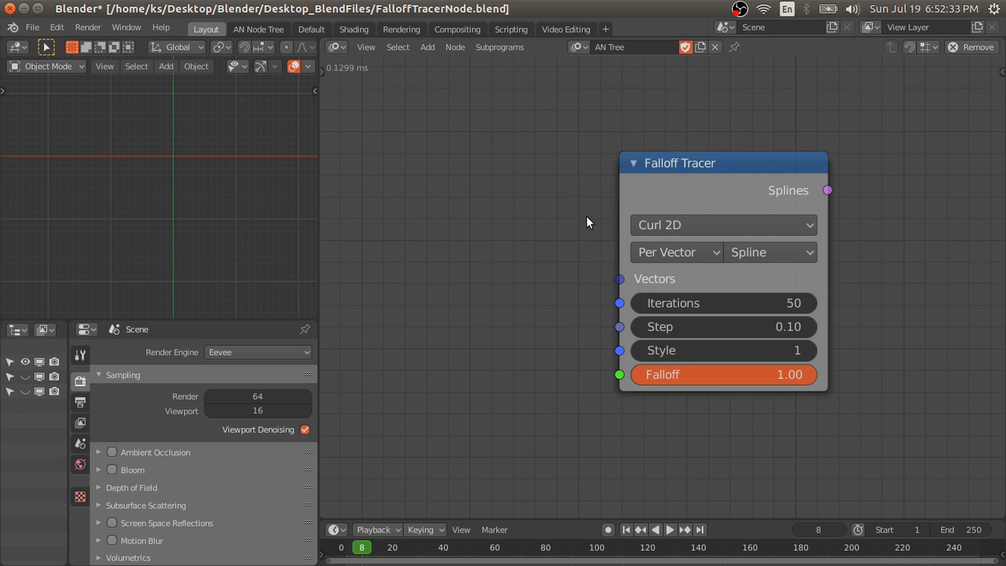
left_click_drag(620, 303, 554, 159)
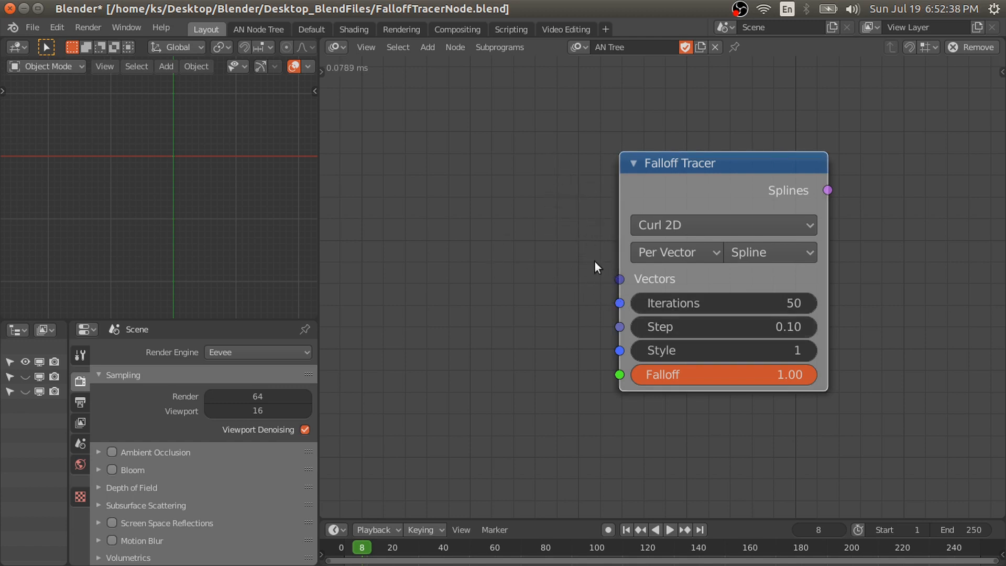
left_click_drag(614, 325, 550, 149)
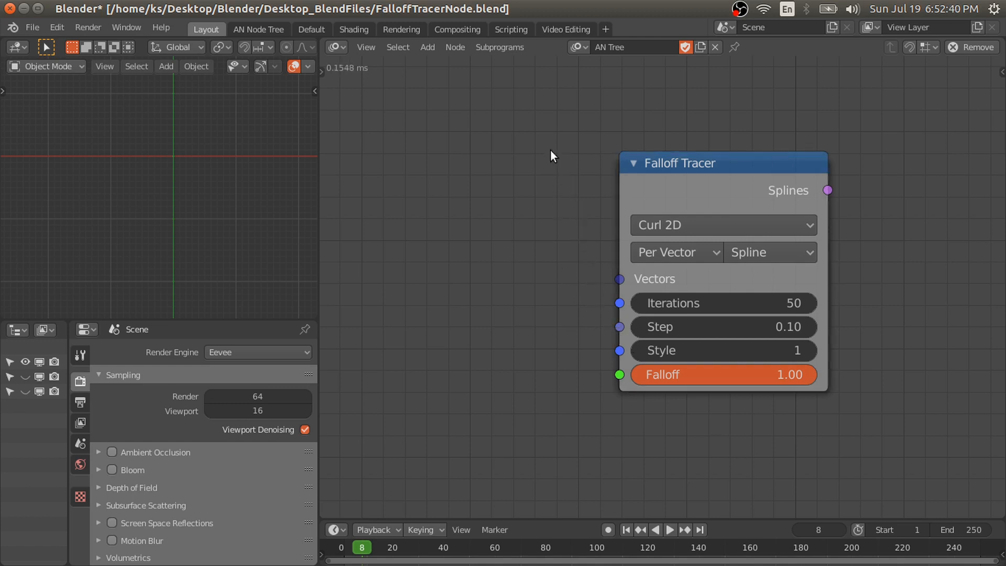
left_click_drag(620, 351, 554, 292)
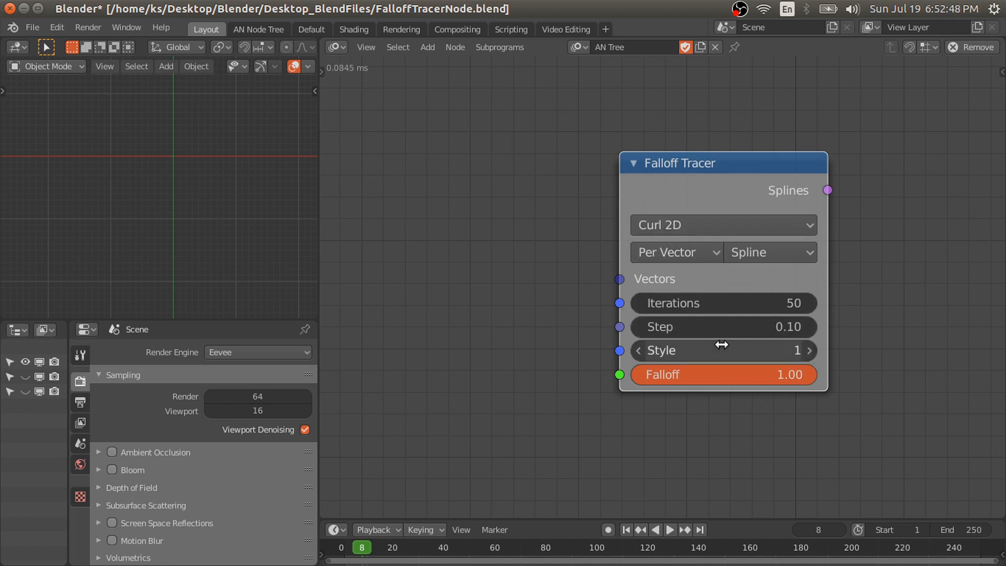
left_click_drag(828, 190, 871, 163)
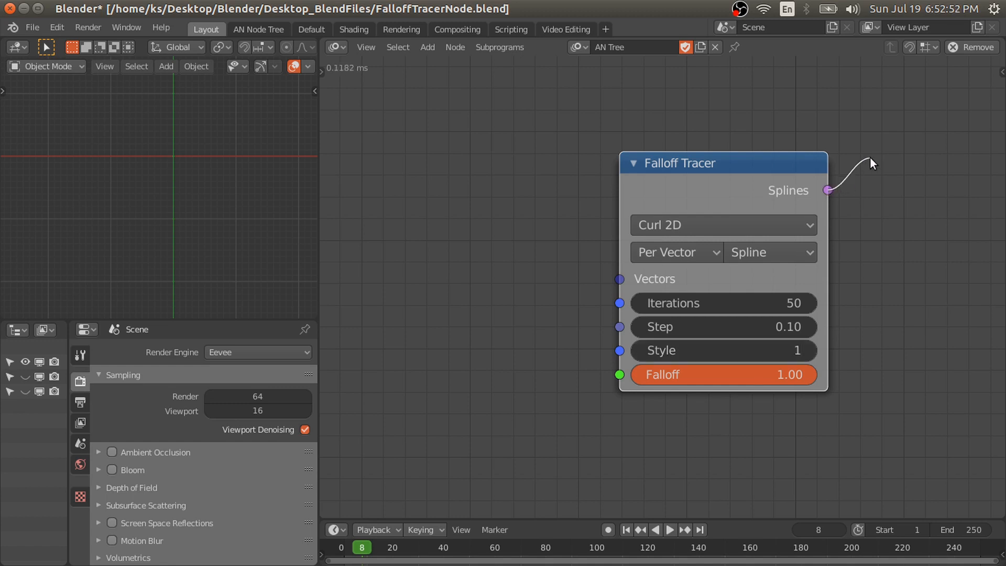
Set the Falloff Tracer's Style value to 3.
middle_click_drag(863, 187, 848, 178)
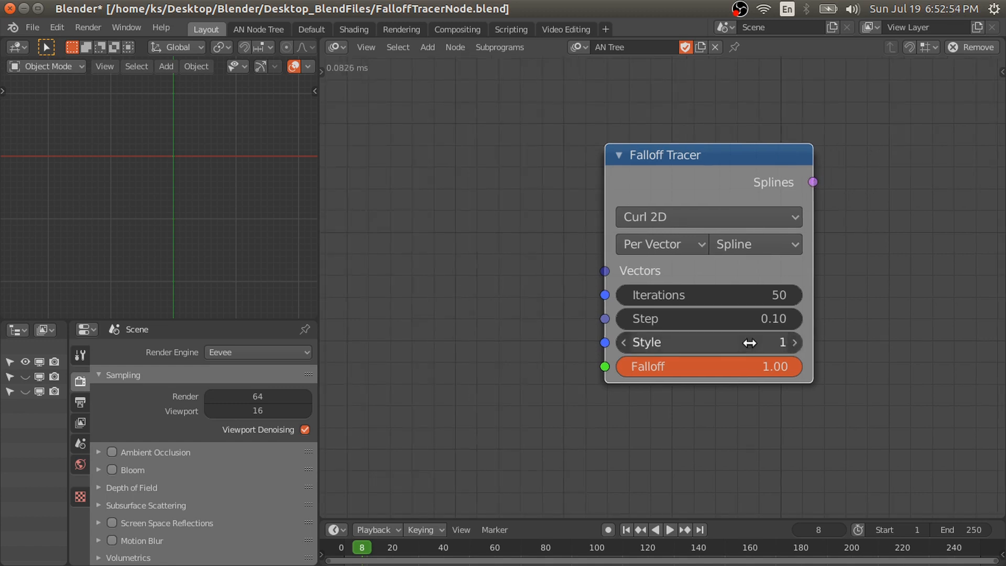
left_click(795, 344)
left_click(795, 343)
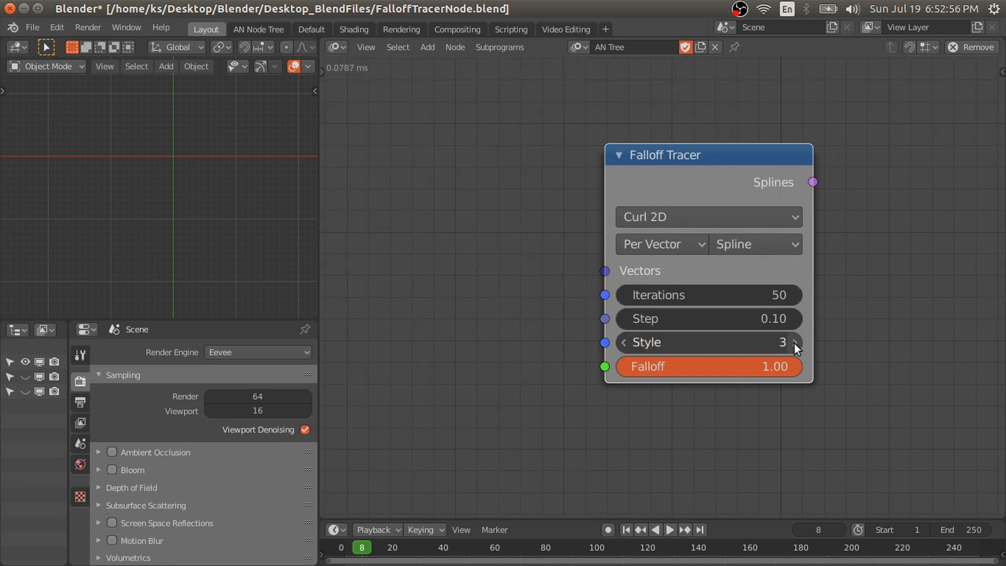
Set the Falloff Tracer's Style value to 1 and review its curl and gradient mode choices.
left_click(794, 344)
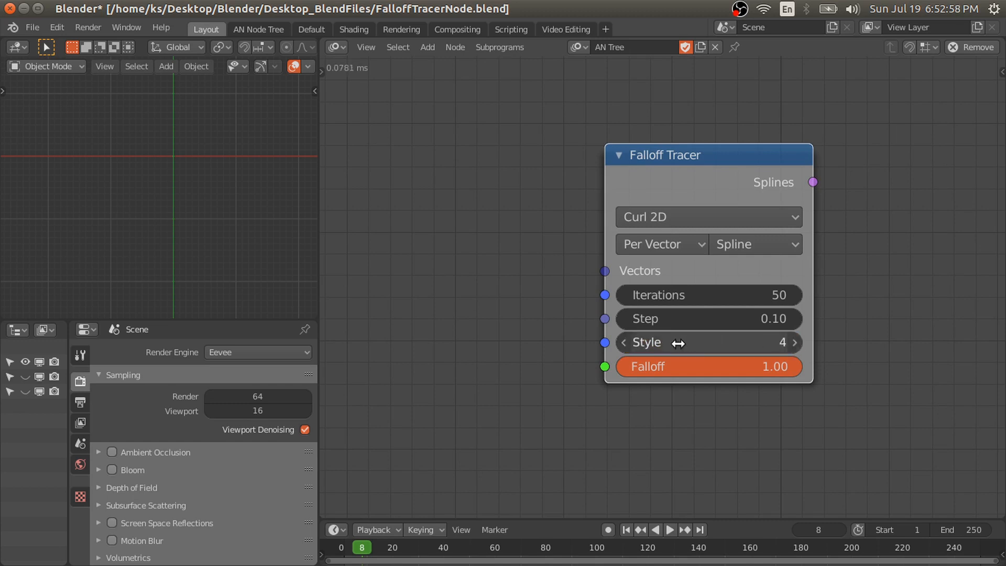
left_click(626, 341)
left_click(627, 342)
left_click(627, 342)
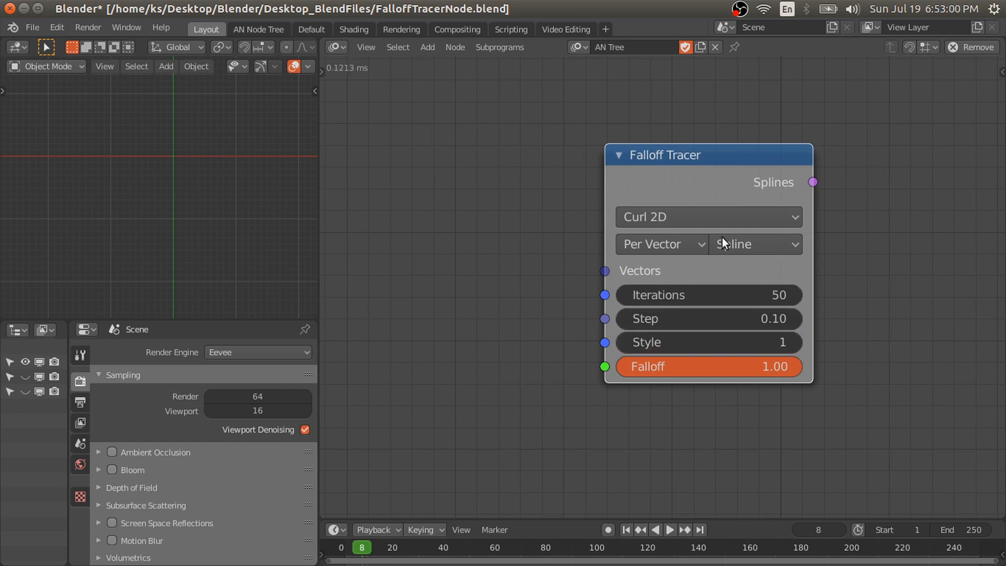
middle_click_drag(718, 232, 736, 224)
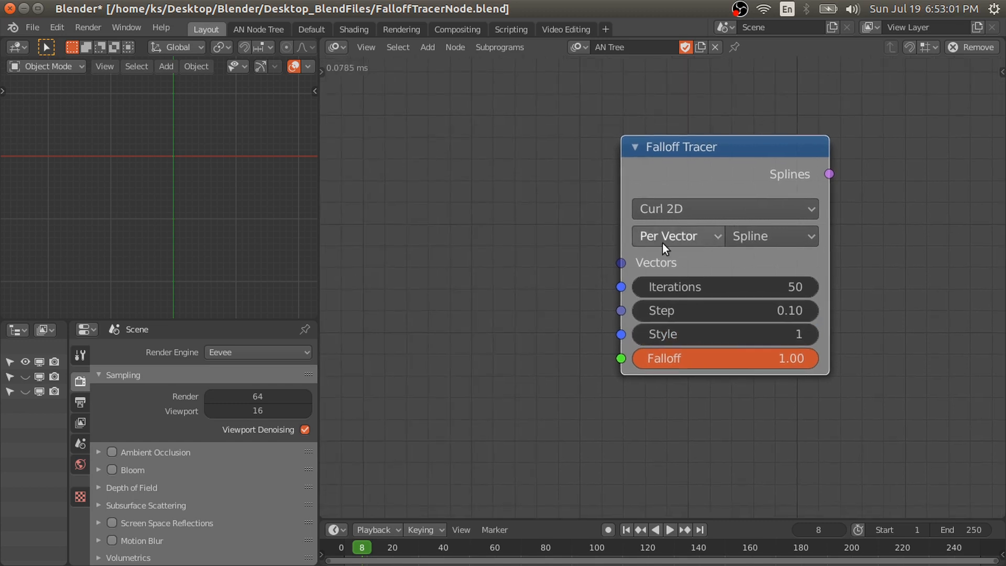
left_click(680, 213)
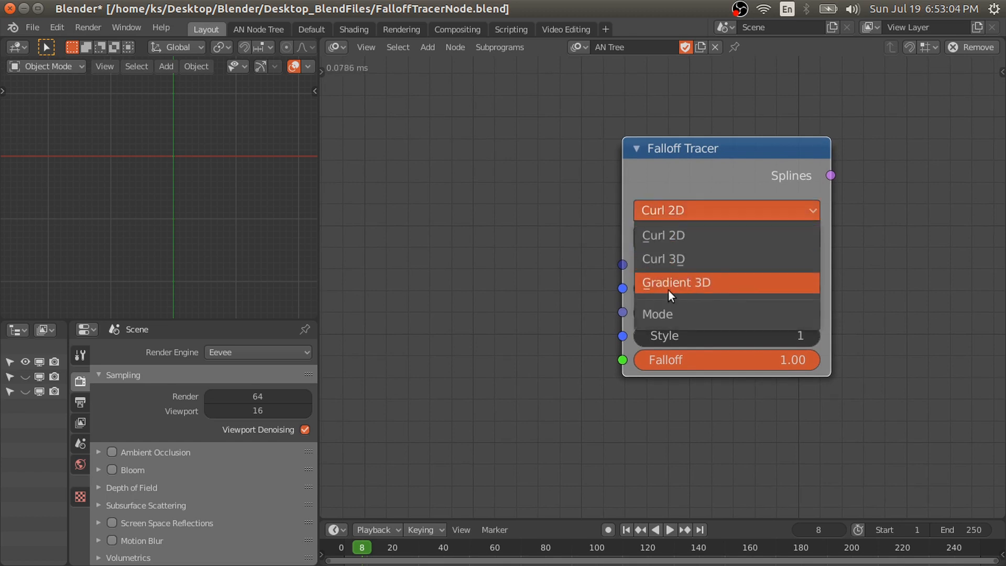
scroll(550, 243, "down", 2)
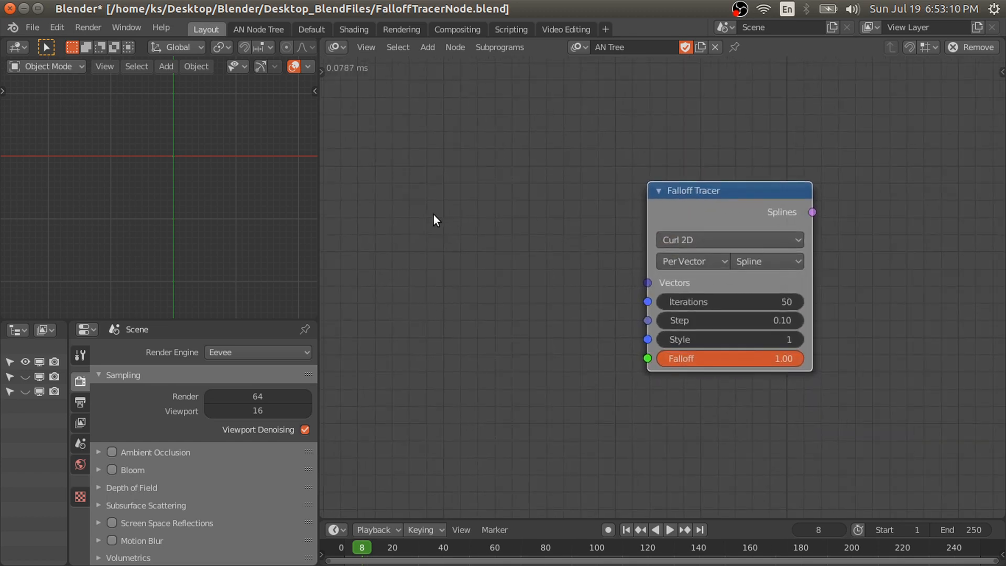
Add a Distribute Matrices node before the Falloff Tracer and connect its Vectors output to the tracer's Vectors input.
key("shift+a")
mouse_move(469, 181)
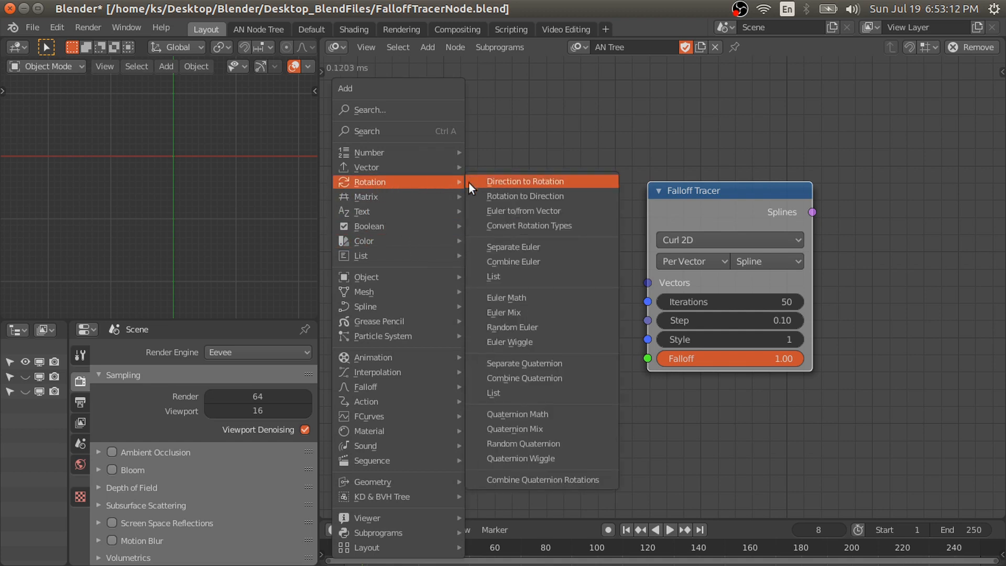
mouse_move(354, 195)
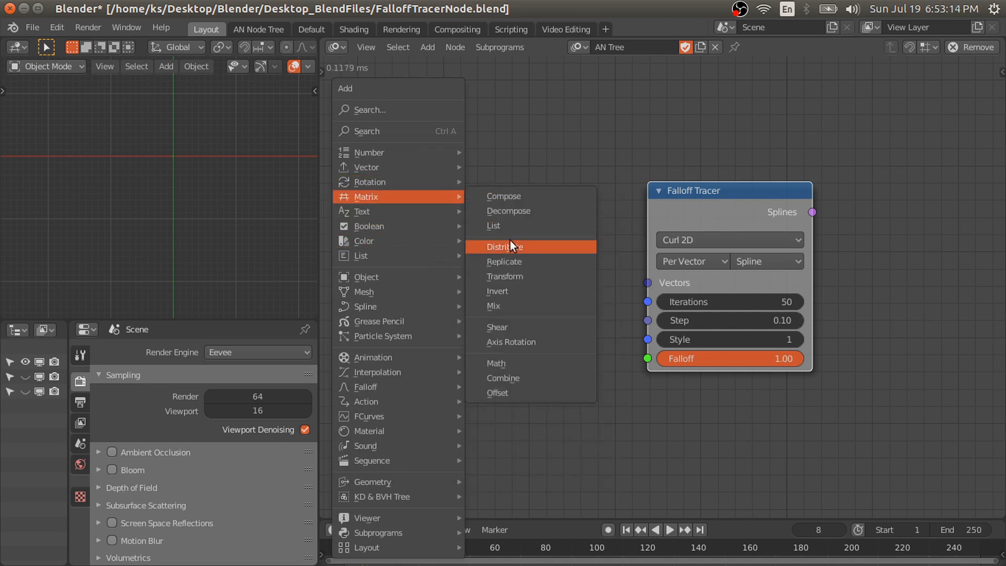
left_click(531, 246)
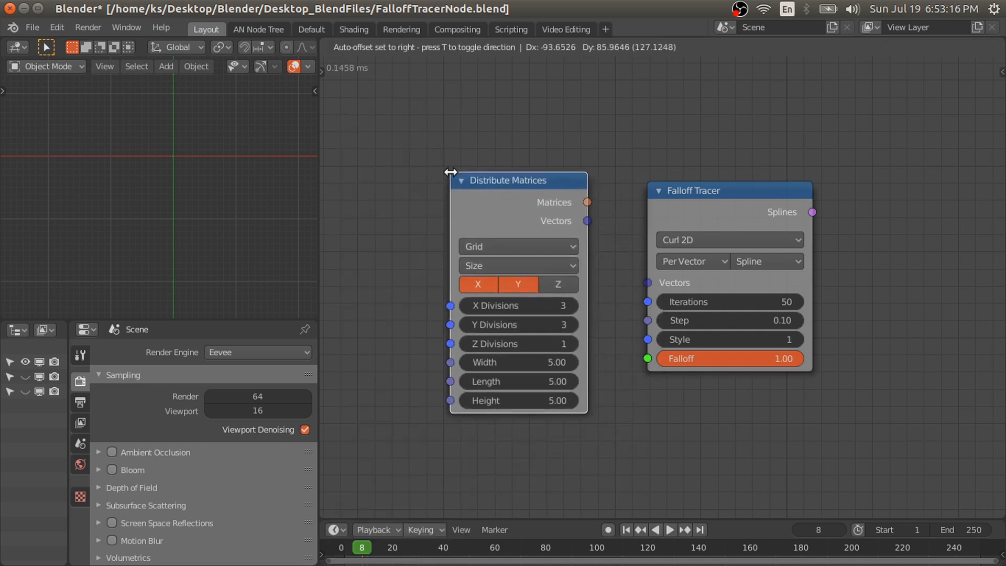
left_click_drag(646, 192, 644, 281)
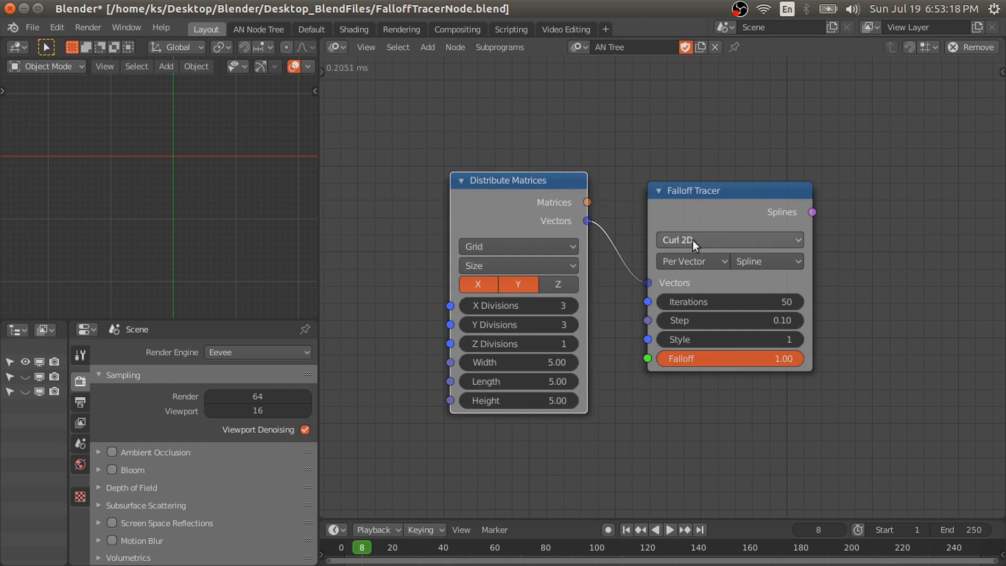
mouse_move(700, 195)
left_mouse_down()
mouse_move(671, 188)
mouse_move(685, 188)
left_mouse_up()
Add a Curve Object Output node fed with multiple splines from the Falloff Tracer and create its target curve object.
middle_click_drag(685, 187, 631, 180)
key("shift+a")
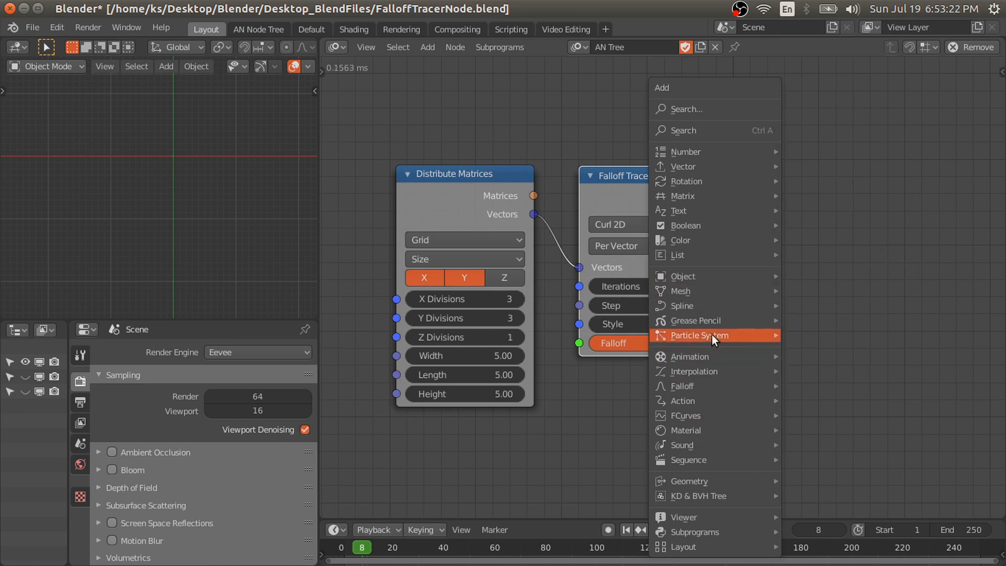
mouse_move(687, 297)
left_click(834, 271)
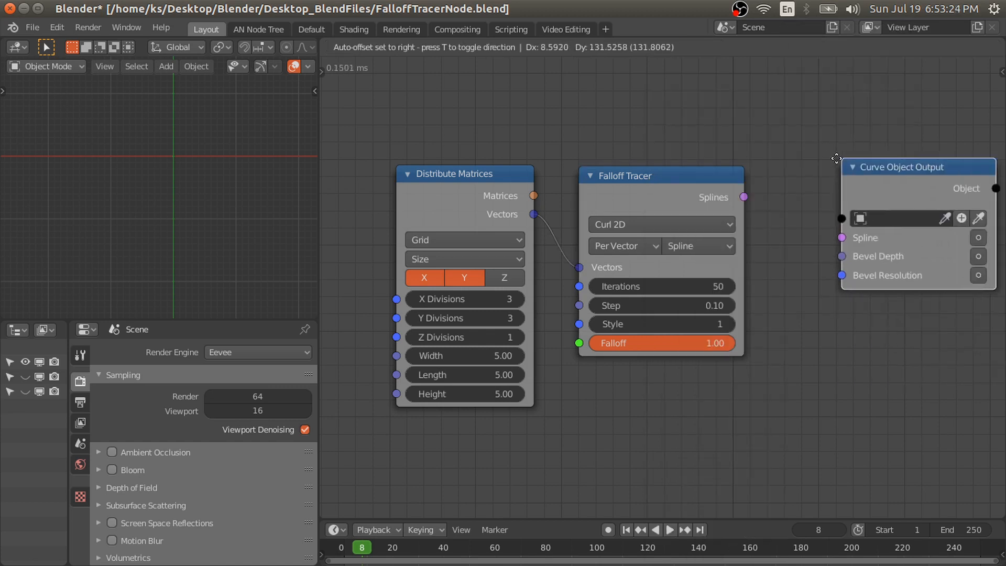
left_click_drag(743, 197, 819, 243)
mouse_move(866, 195)
left_mouse_down()
mouse_move(840, 193)
mouse_move(858, 189)
left_mouse_up()
left_click(911, 249)
left_click(895, 229)
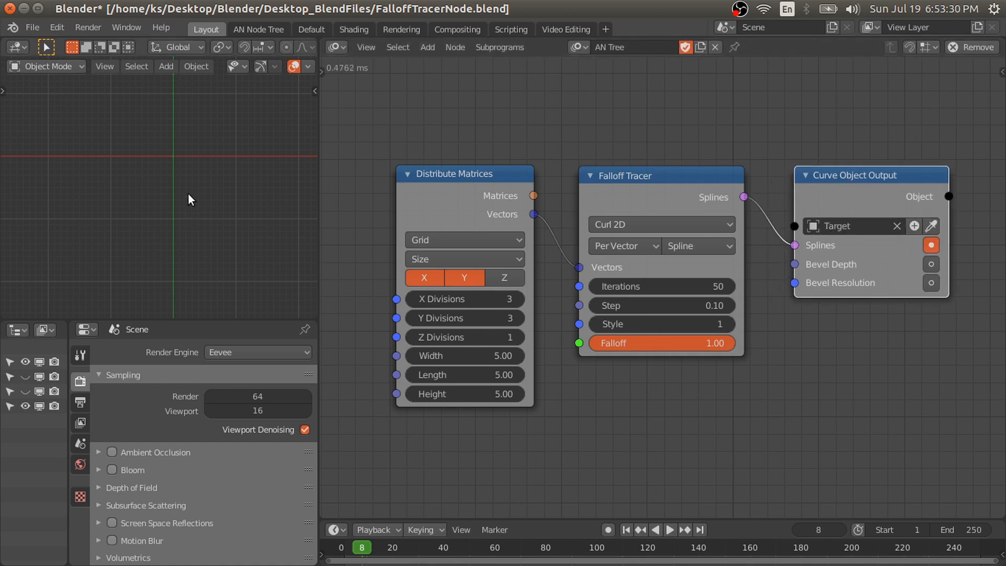
Add a Noise Falloff node below the Falloff Tracer and connect its Falloff output to the tracer's Falloff input.
middle_click_drag(192, 153, 178, 193, "shift")
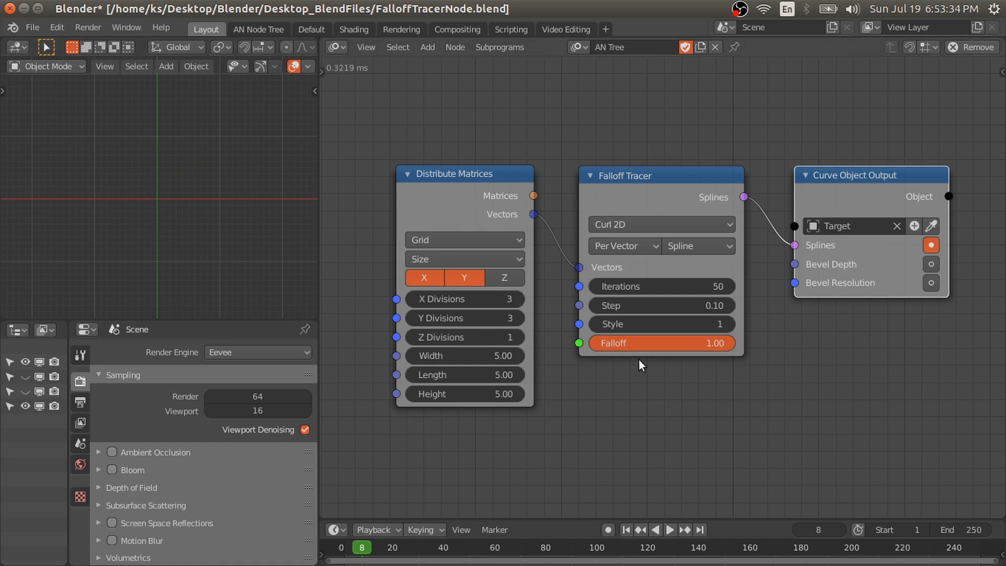
mouse_move(723, 344)
left_mouse_down()
mouse_move(592, 343)
mouse_move(735, 343)
left_mouse_up()
key("shift+a")
mouse_move(512, 385)
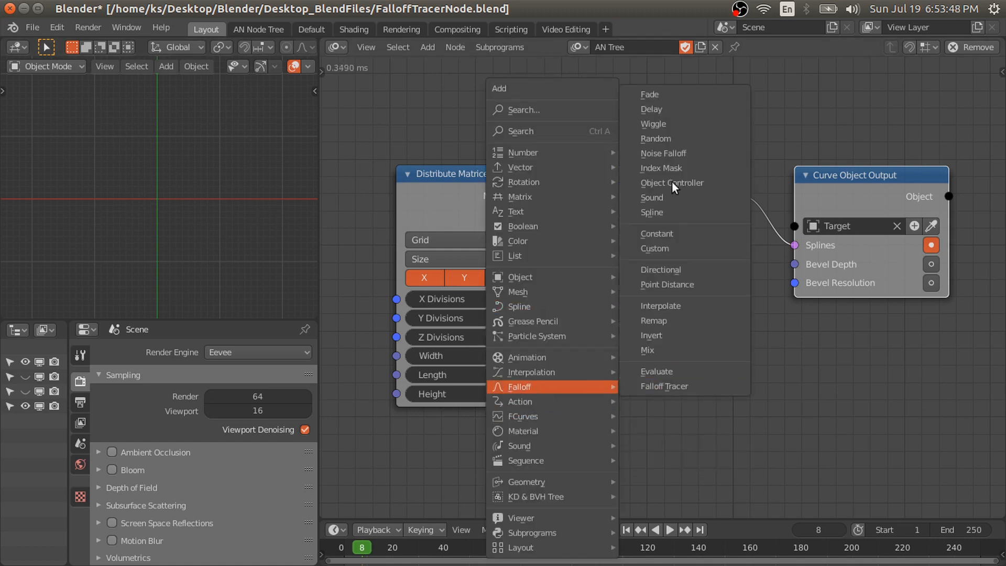
left_click(657, 153)
left_click(575, 365)
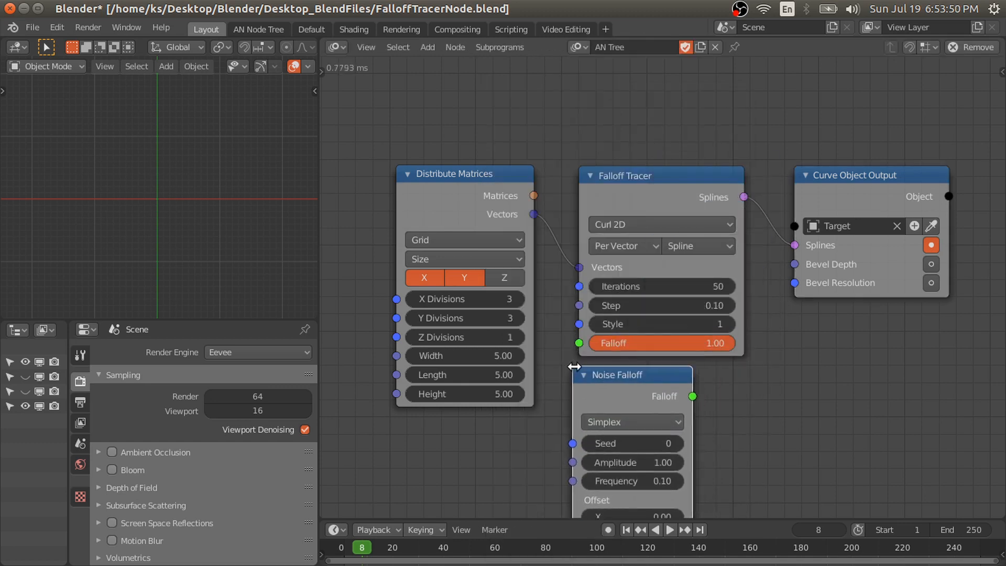
key("Home")
key("g")
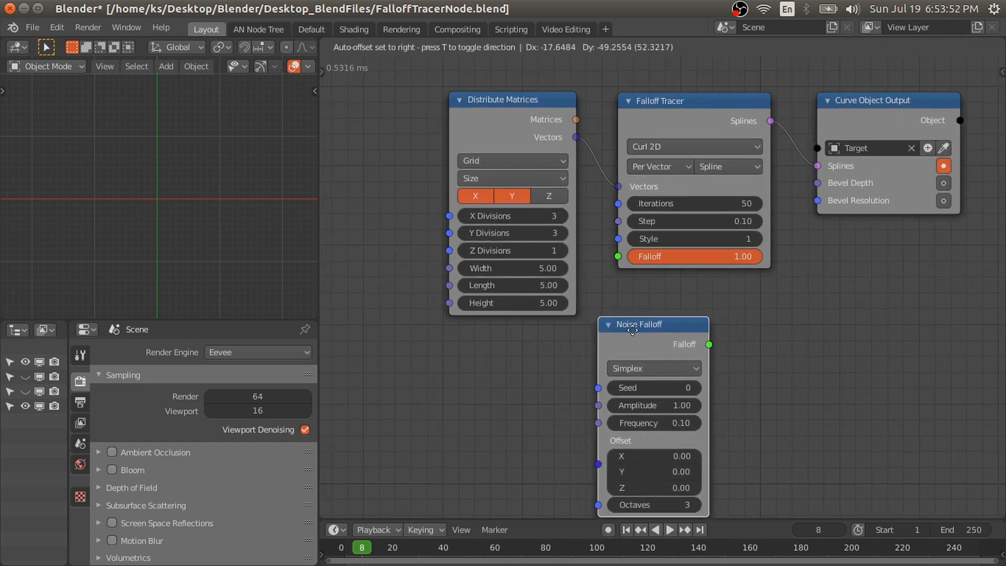
left_click(647, 300)
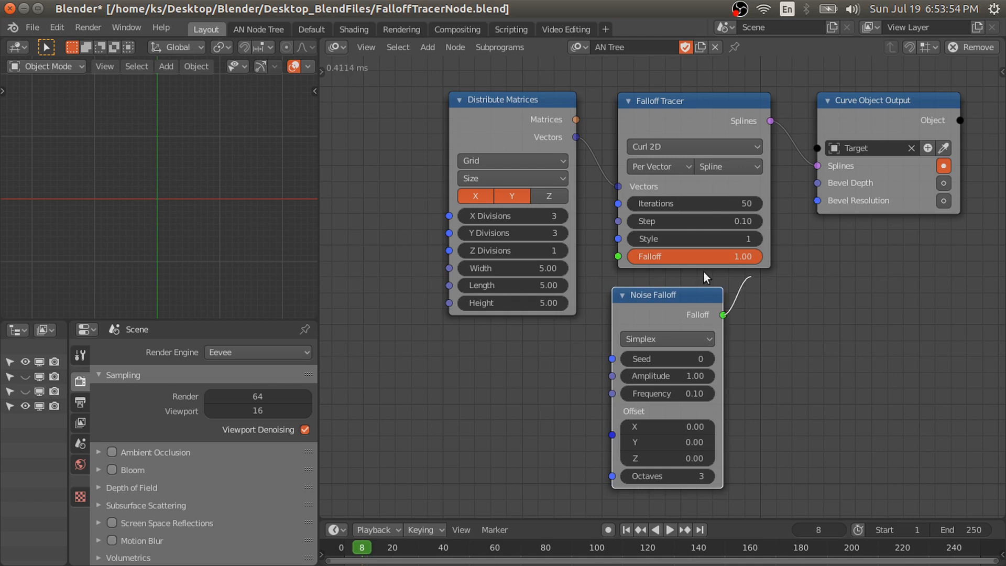
left_click_drag(703, 272, 618, 257)
key("Home")
Set both the X Divisions and Y Divisions of the Distribute Matrices node to 10.
left_click(166, 223)
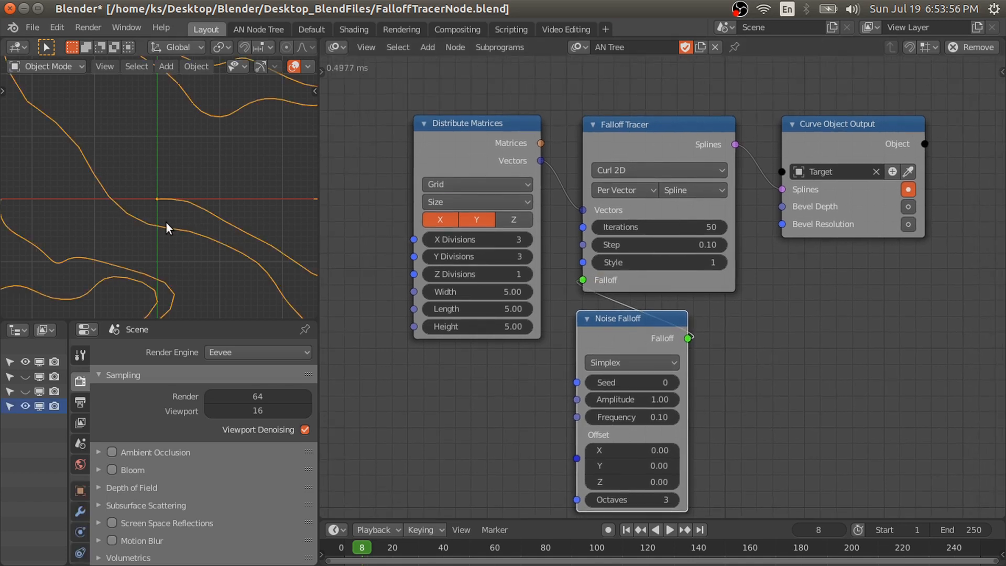
scroll(166, 222, "down", 7)
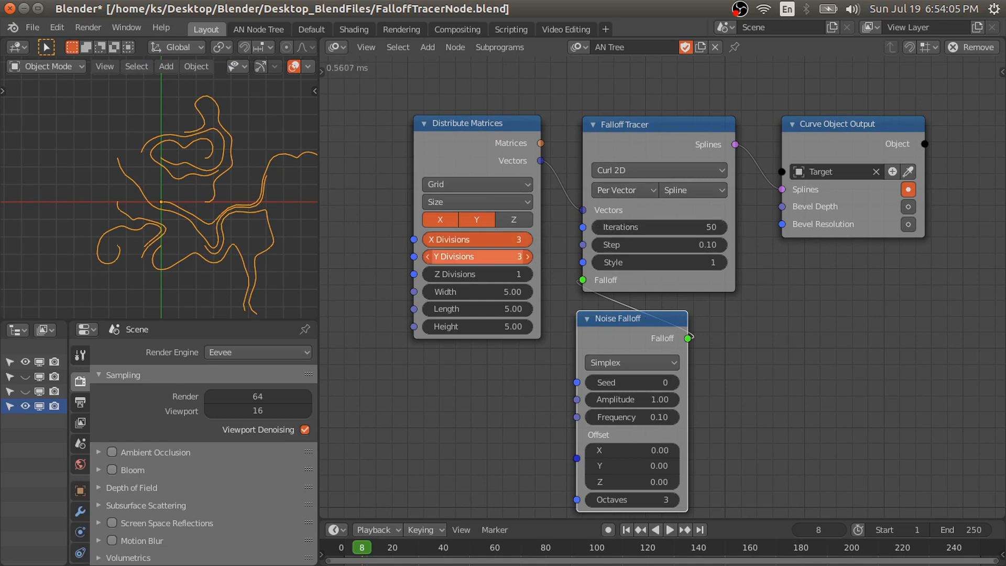
left_click_drag(477, 257, 500, 257)
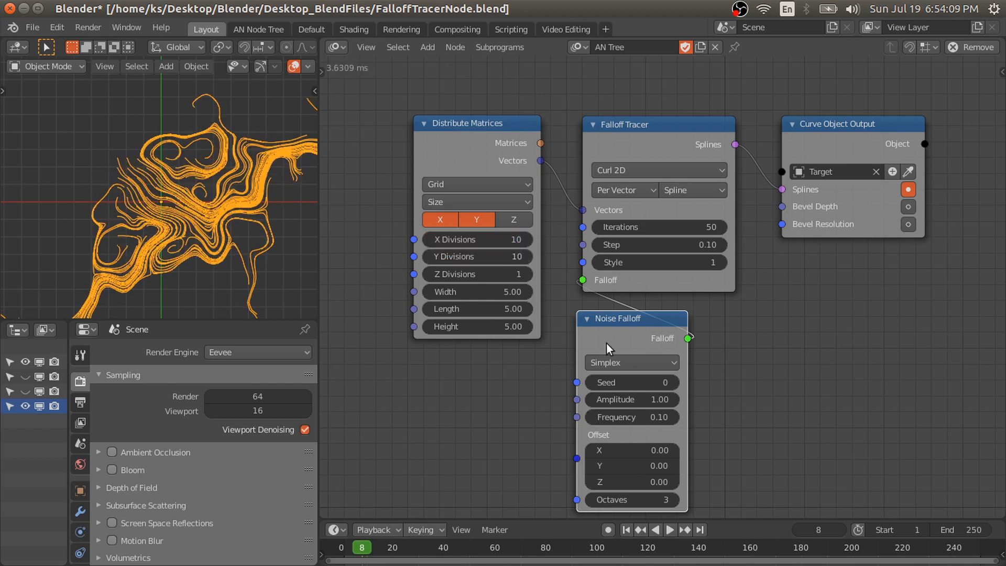
Set the Noise Falloff's Z offset to 18.51 and its Octaves to 2 with Simplex noise.
middle_click_drag(611, 320, 610, 300)
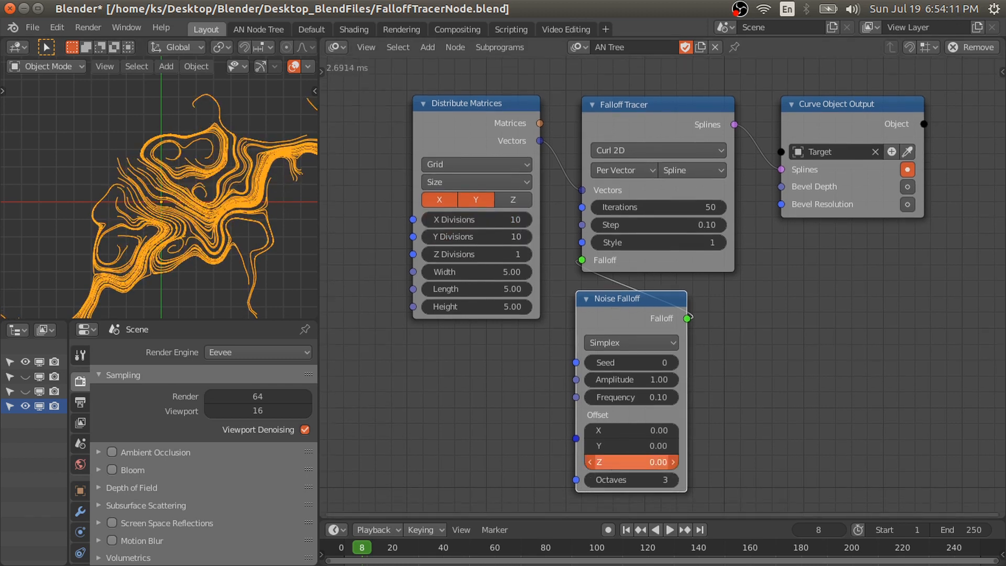
left_click_drag(632, 461, 661, 461)
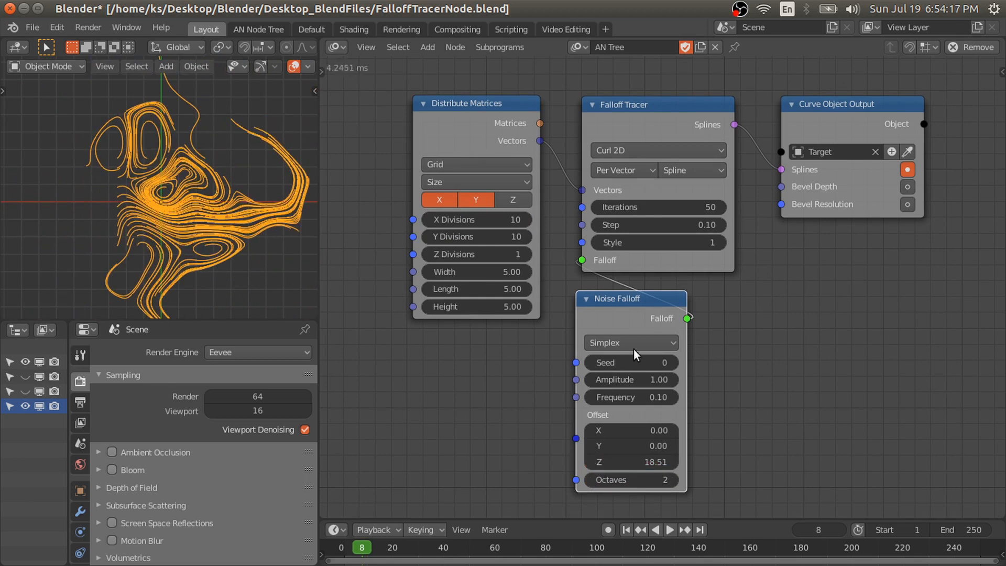
left_click(634, 344)
left_click(608, 361)
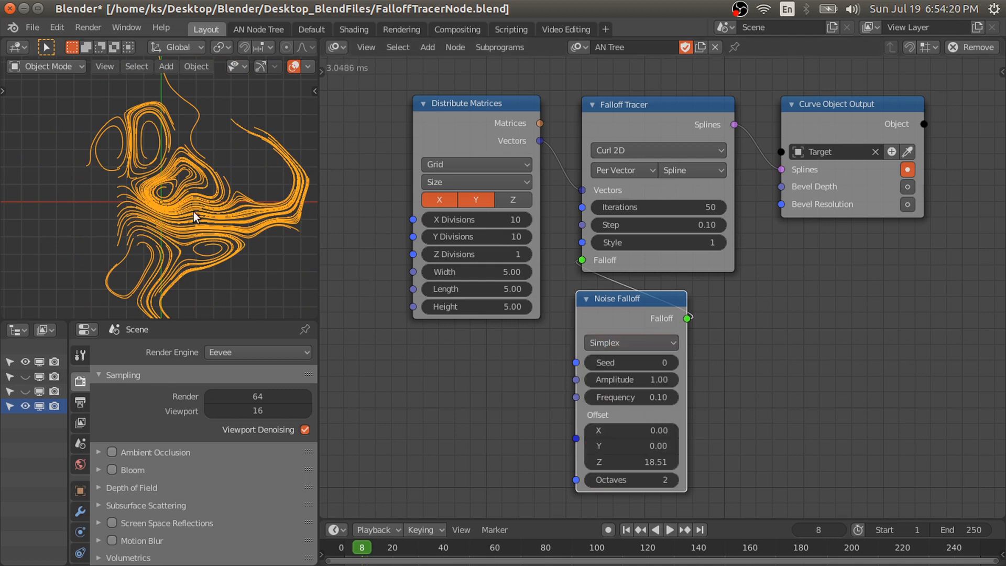
Try Cellular noise on the Noise Falloff node with the Distance 2 Add return type.
left_click(616, 341)
left_click(624, 431)
left_click(632, 363)
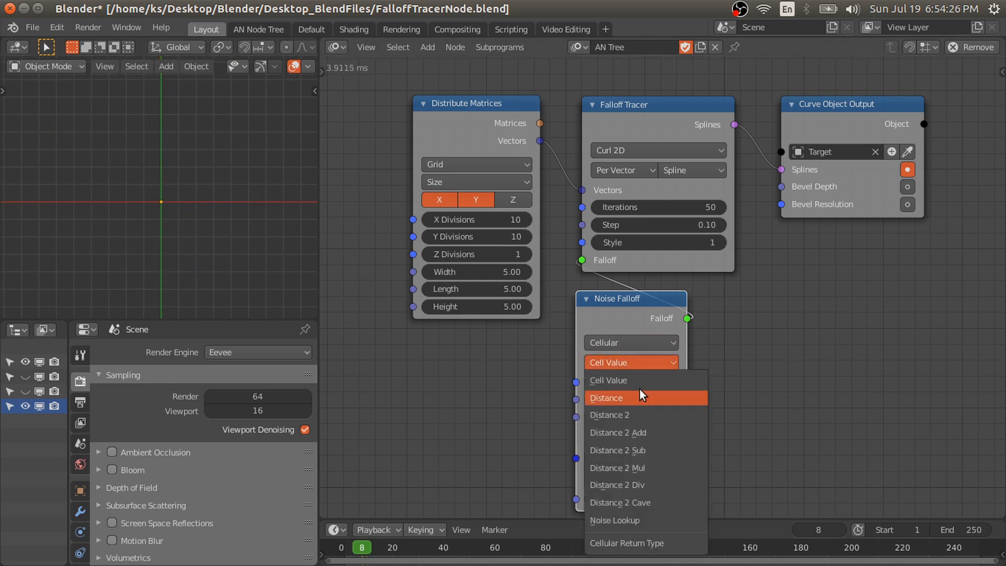
left_click(633, 416)
left_click(630, 363)
left_click(636, 434)
Shift the Noise Falloff's Z offset to 12.63 and set its noise type to Simplex.
left_click_drag(635, 482, 669, 482)
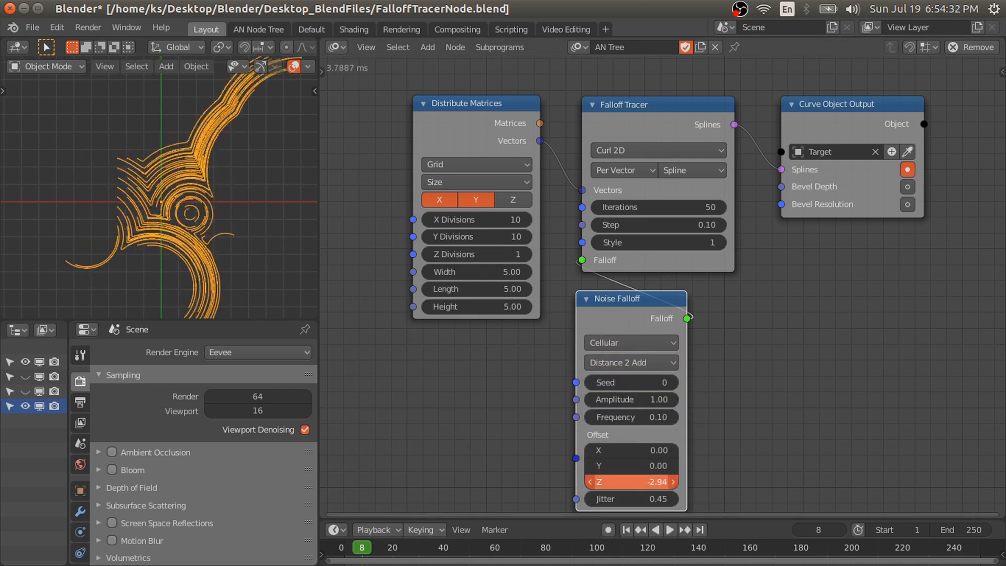
left_click(632, 343)
left_click(624, 420)
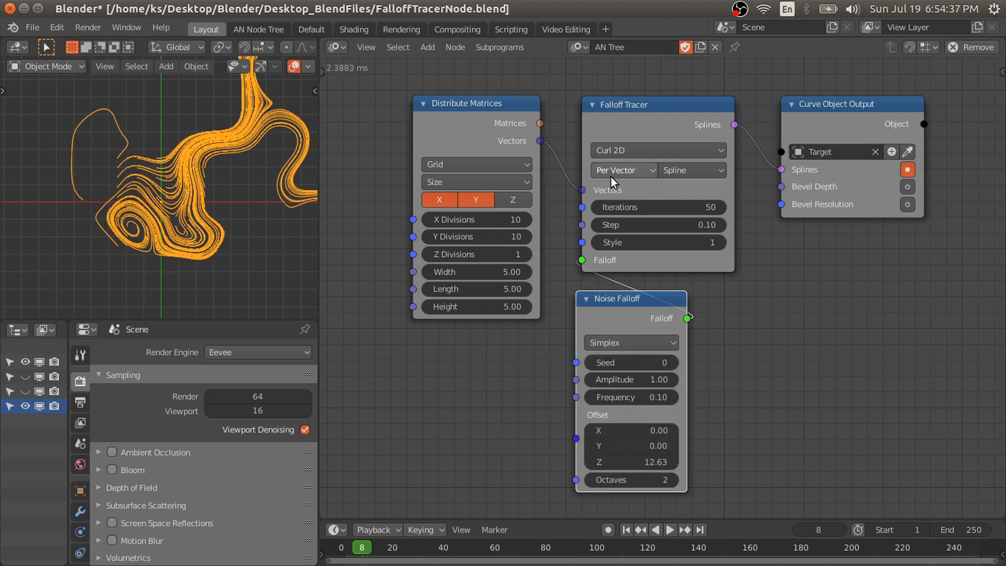
Add a 3D Viewer above the Falloff Tracer showing the Distribute Matrices vectors and examine where the splines start.
scroll(611, 172, "up", 1)
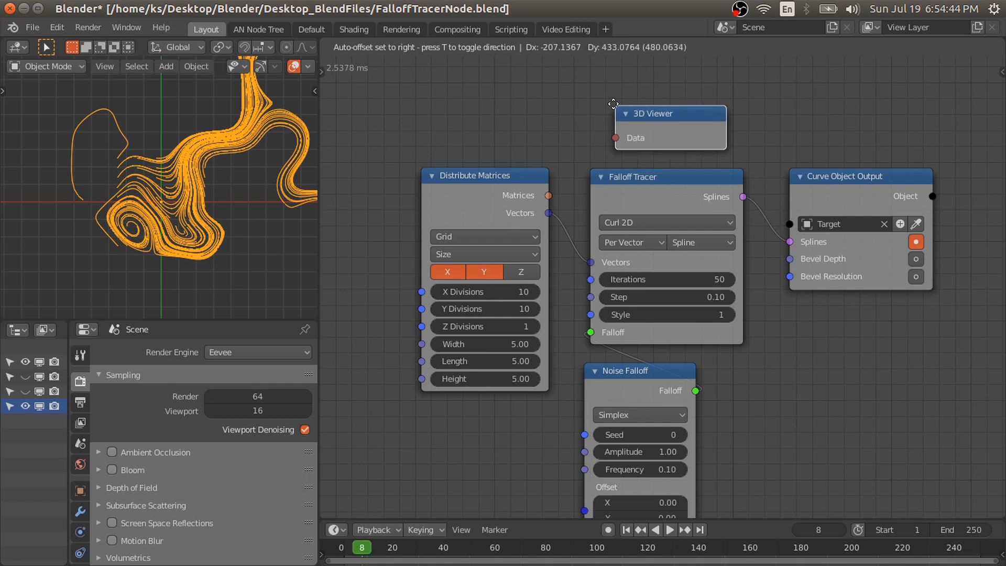
left_click(568, 160)
scroll(569, 160, "up", 2)
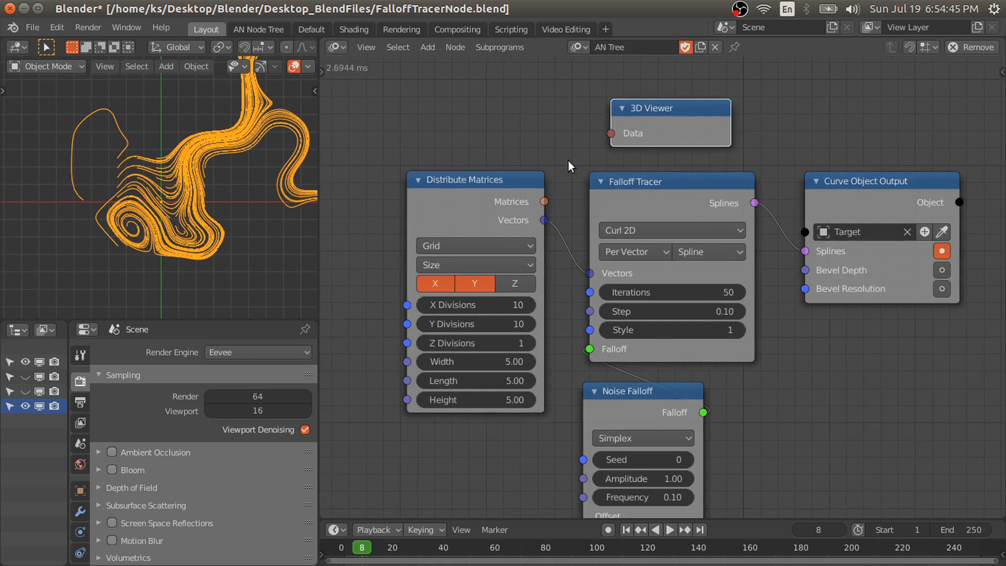
left_click_drag(544, 220, 611, 134)
left_click_drag(670, 122, 648, 87)
scroll(146, 176, "up", 4)
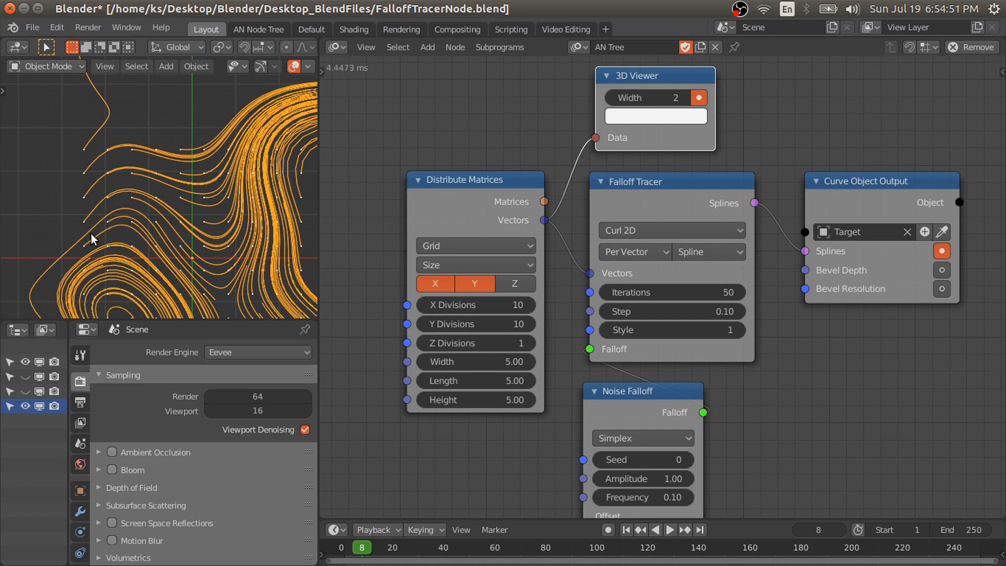
scroll(90, 233, "up", 2)
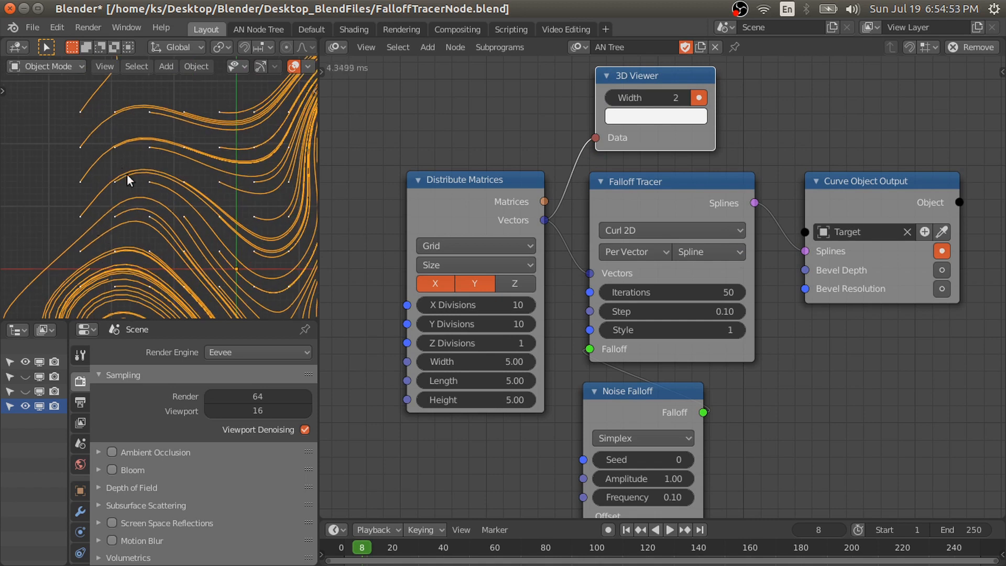
scroll(154, 246, "down", 3)
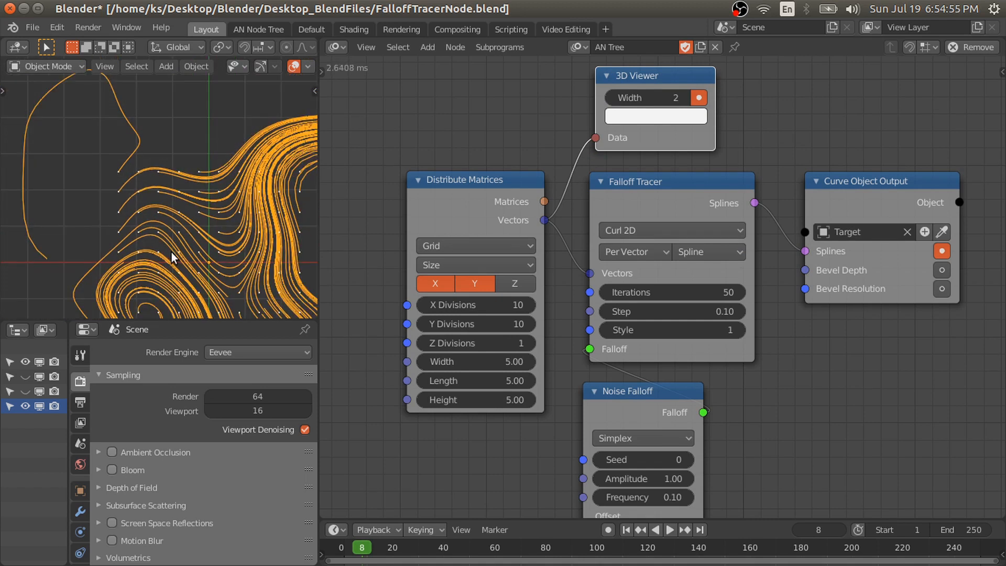
Set the Falloff Tracer's output style mode to Per Iterartion and inspect the splines around the grid points.
left_click(642, 256)
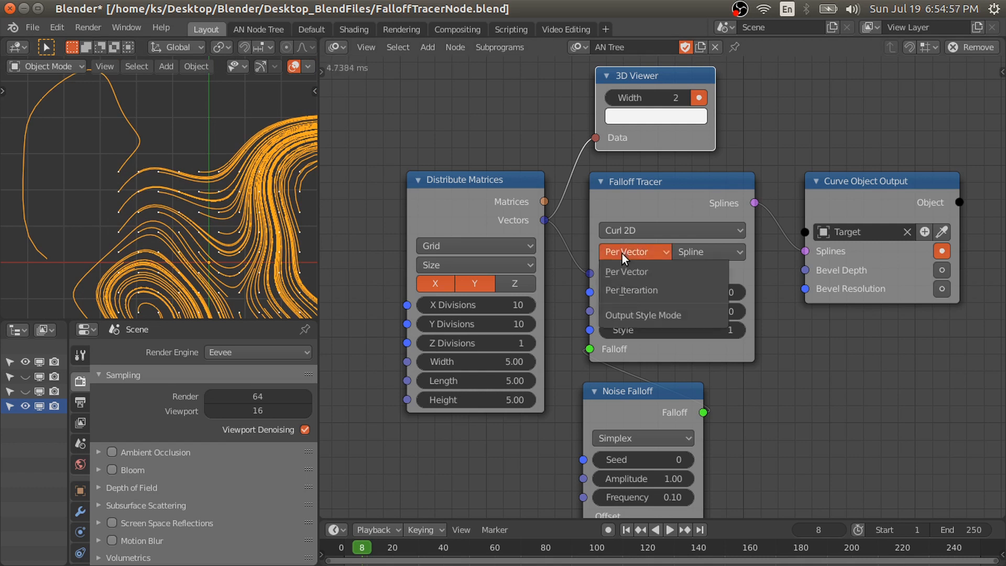
left_click(625, 290)
scroll(174, 187, "down", 2)
scroll(184, 195, "up", 3)
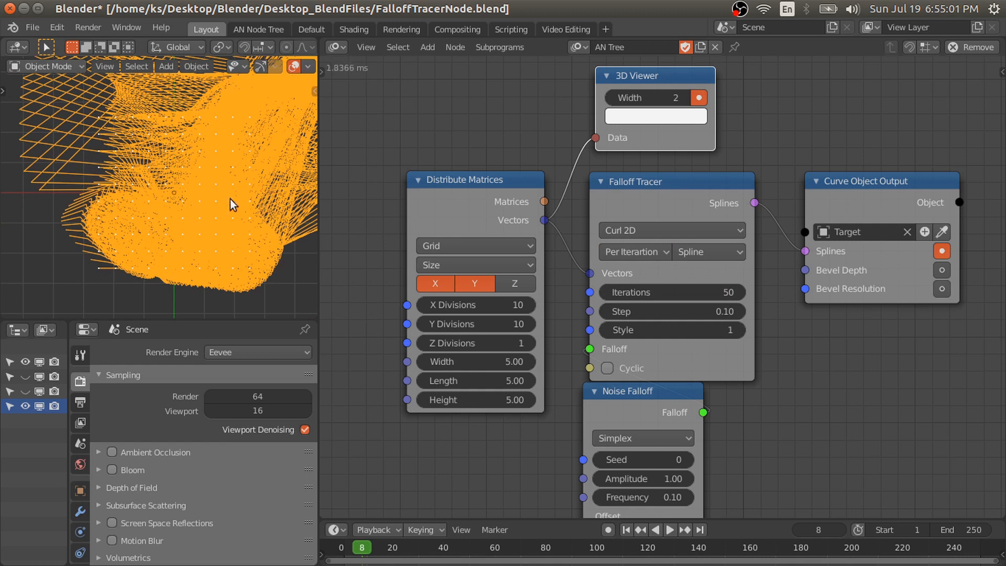
scroll(145, 231, "up", 2)
scroll(180, 236, "down", 2)
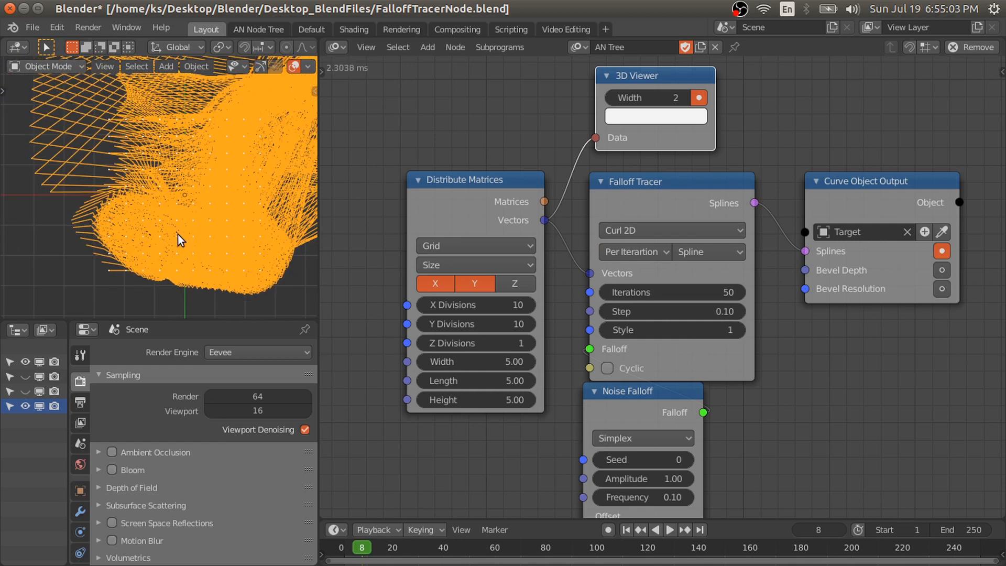
Switch the Distribute Matrices node to Circle mode with an amount of 150 and a radius of 2.66.
left_click(461, 243)
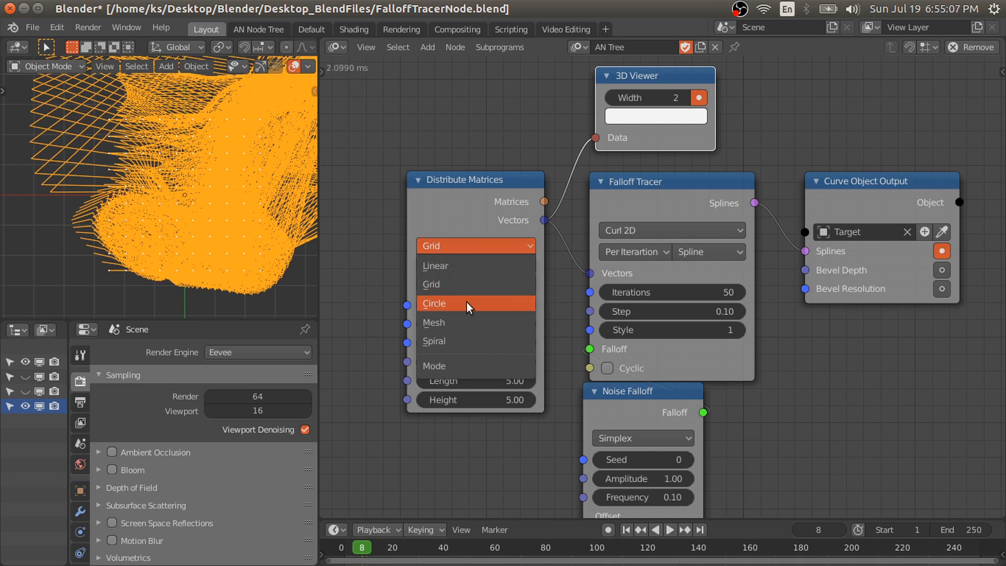
left_click(438, 303)
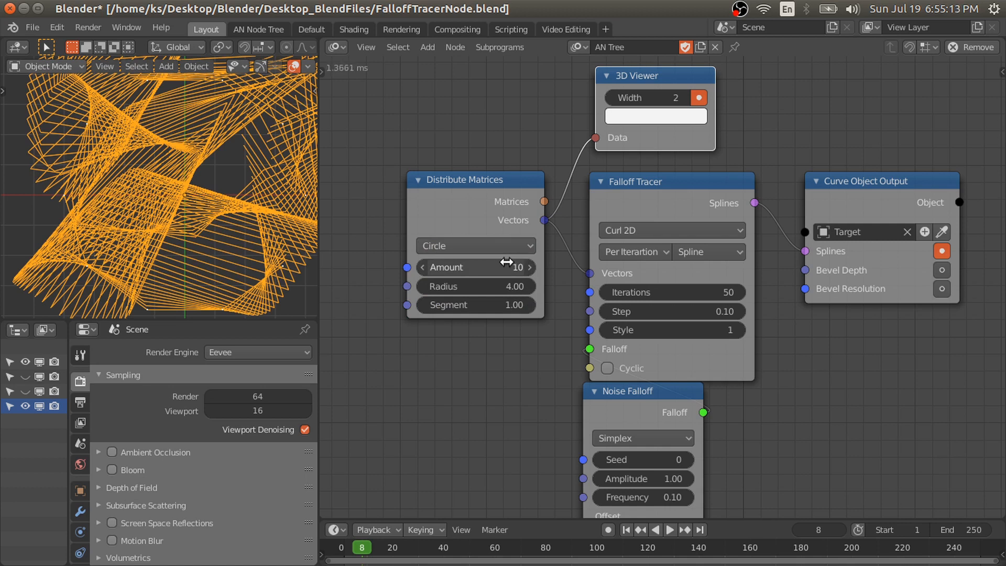
left_click_drag(500, 261, 500, 261)
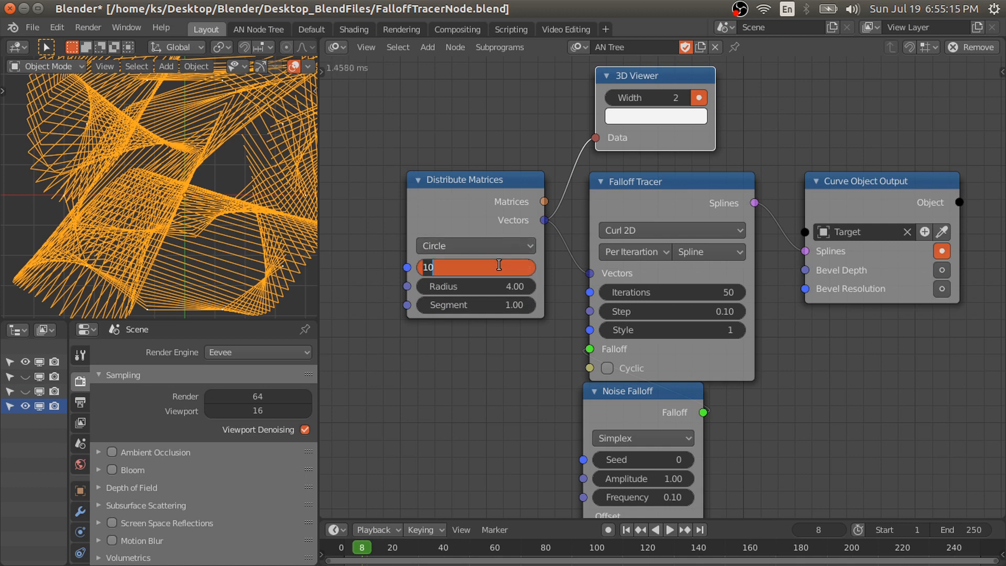
key("Return")
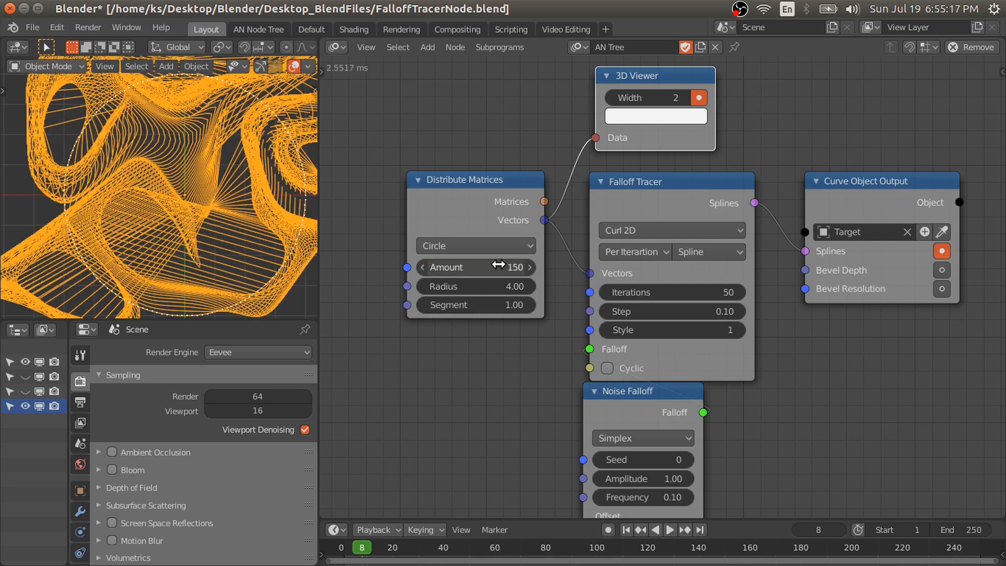
left_click_drag(496, 289, 435, 288)
scroll(647, 403, "down", 1)
Place the Noise Falloff node below Distribute Matrices and set its amplitude to 0.43 and Z offset to 25.86.
left_click_drag(646, 408, 495, 377)
scroll(523, 387, "up", 2)
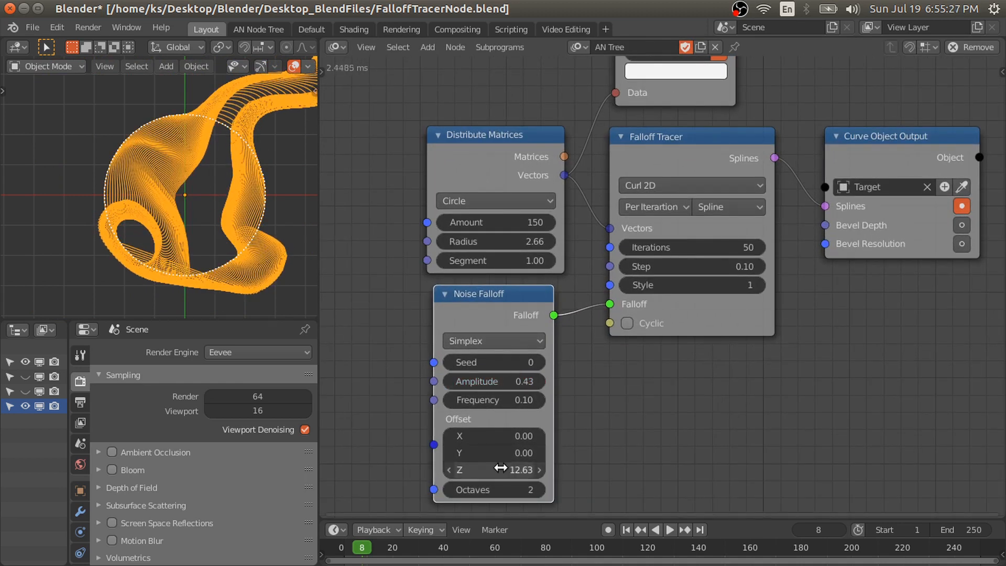
mouse_move(521, 469)
left_mouse_down()
mouse_move(545, 470)
mouse_move(536, 469)
left_mouse_up()
Enable Cyclic on the Falloff Tracer and shift the Noise Falloff's Z offset to 30.81.
scroll(121, 221, "up", 4)
scroll(122, 221, "up", 2)
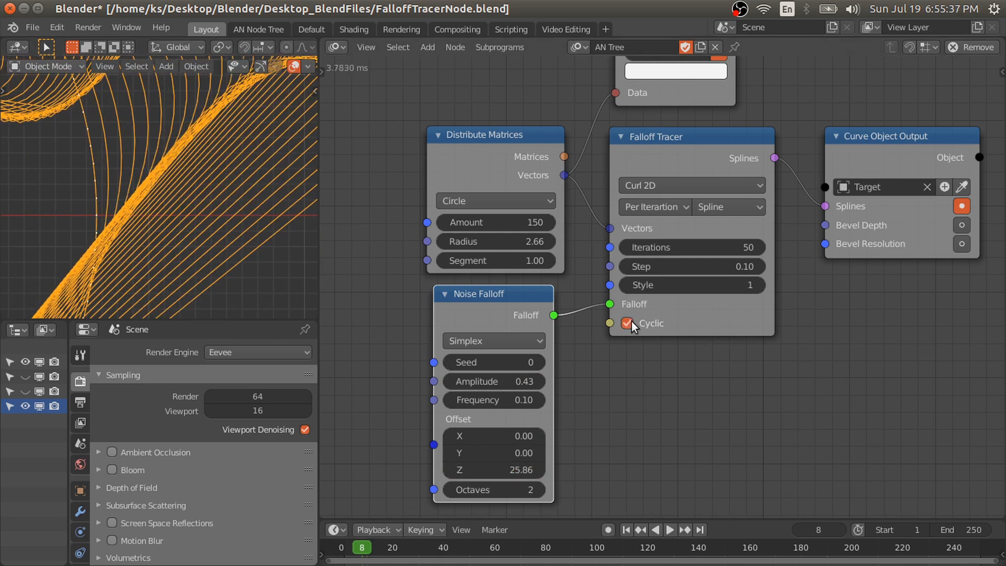
scroll(193, 171, "down", 5)
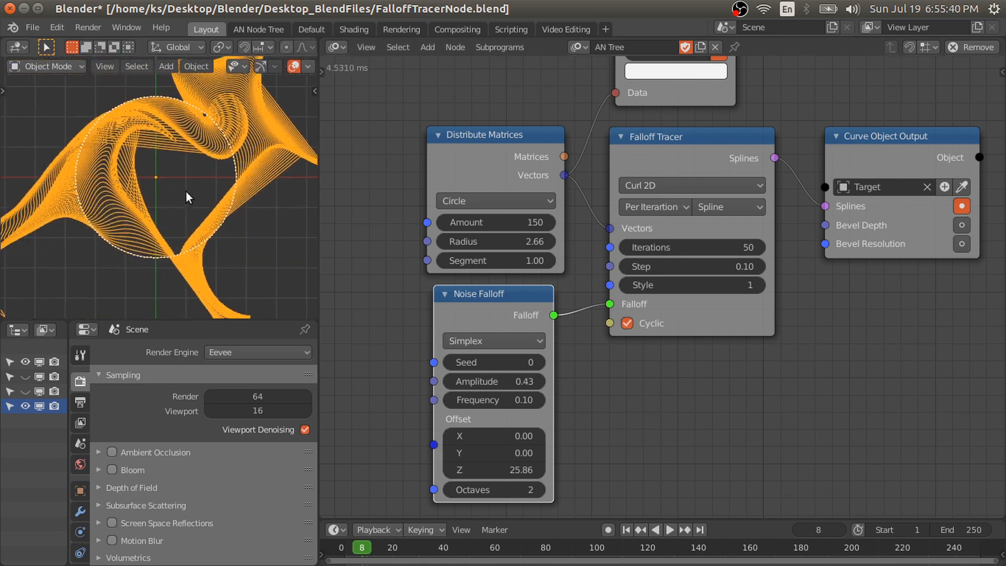
scroll(161, 194, "down", 2)
middle_click_drag(160, 194, 190, 198, "shift")
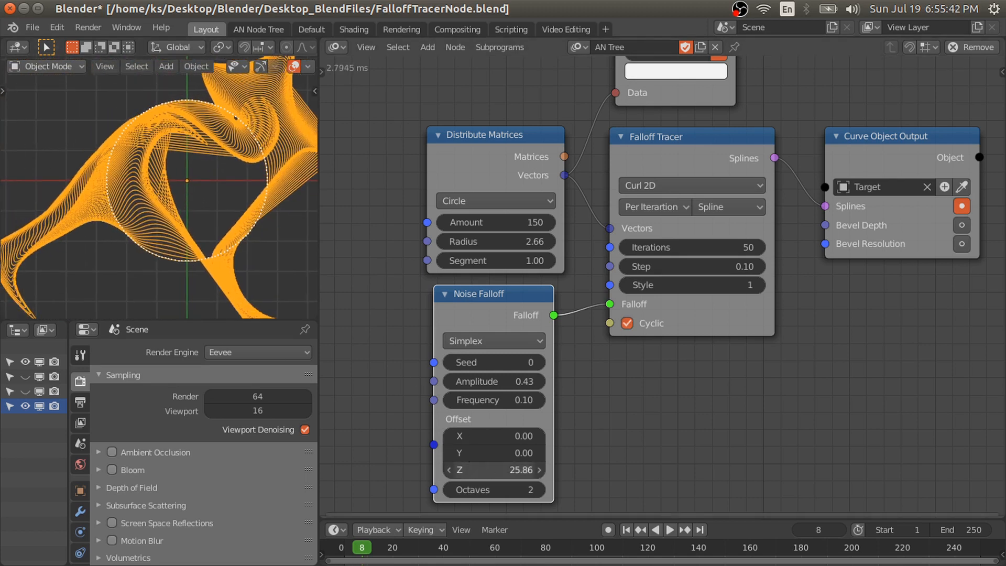
left_click_drag(493, 470, 517, 469)
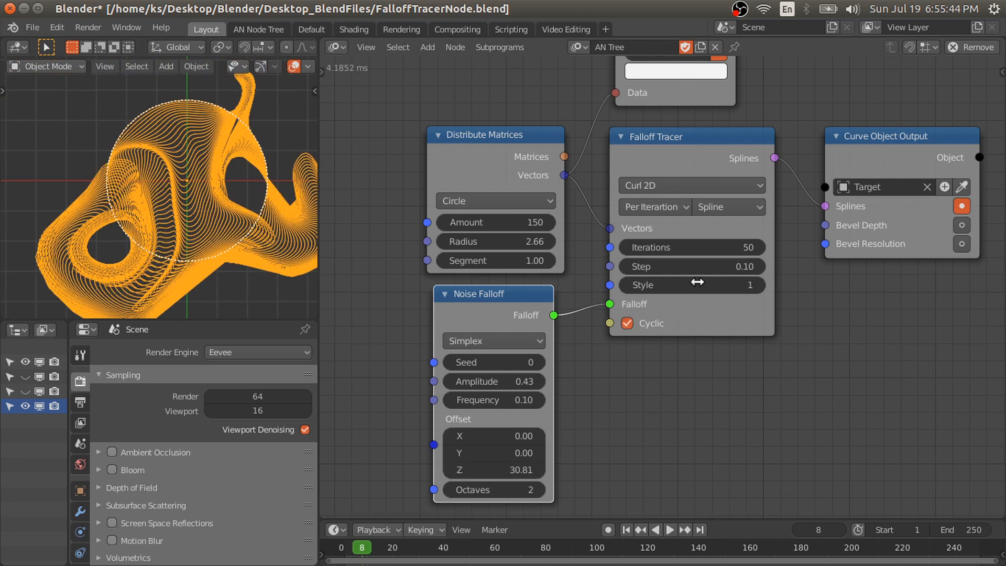
Set the Falloff Tracer's iterations to 1 and inspect the spline against the circle of points.
left_click(688, 249)
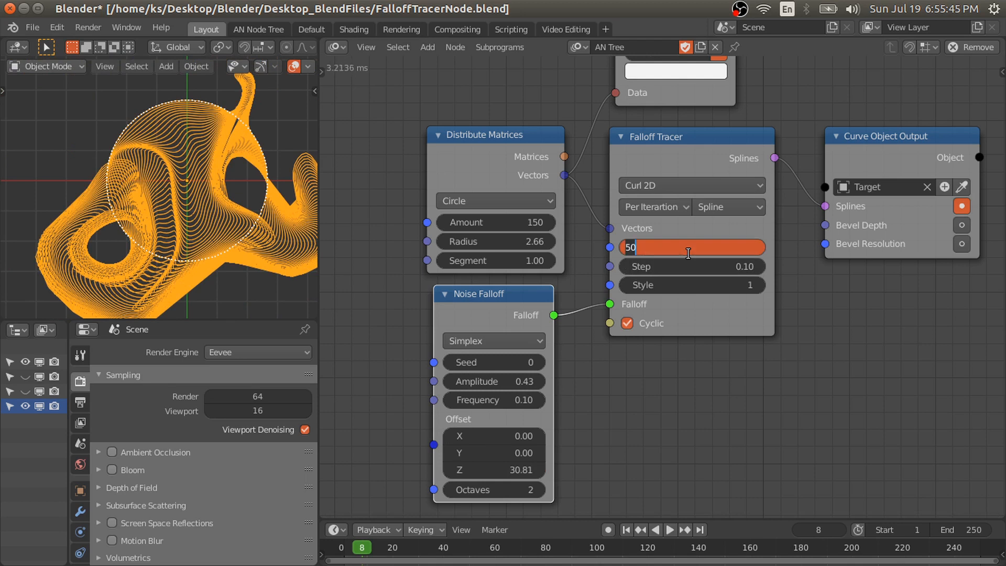
type("1")
key("Return")
scroll(322, 152, "up", 1)
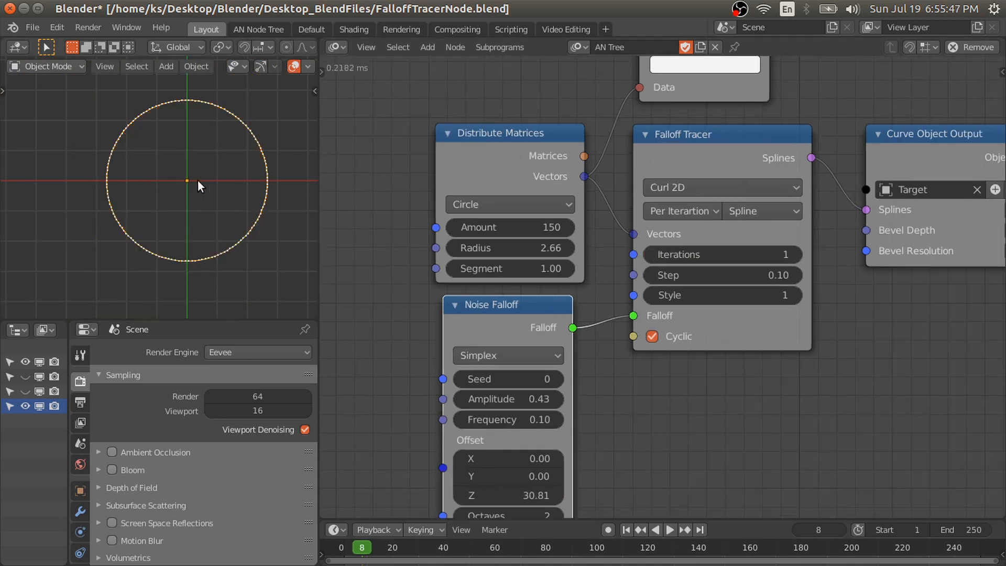
scroll(198, 166, "up", 2)
scroll(625, 228, "down", 1)
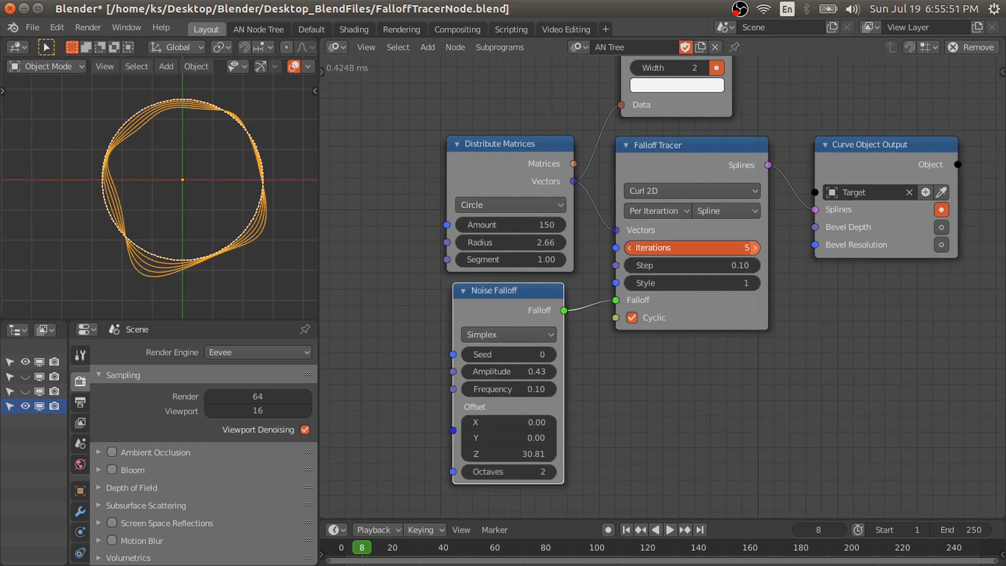
Raise the Falloff Tracer's iterations step by step to 26 to watch the splines spread from the circle.
left_click(762, 243)
left_click(756, 248)
left_click(756, 248)
left_click(754, 248)
left_click(753, 248)
left_click(753, 248)
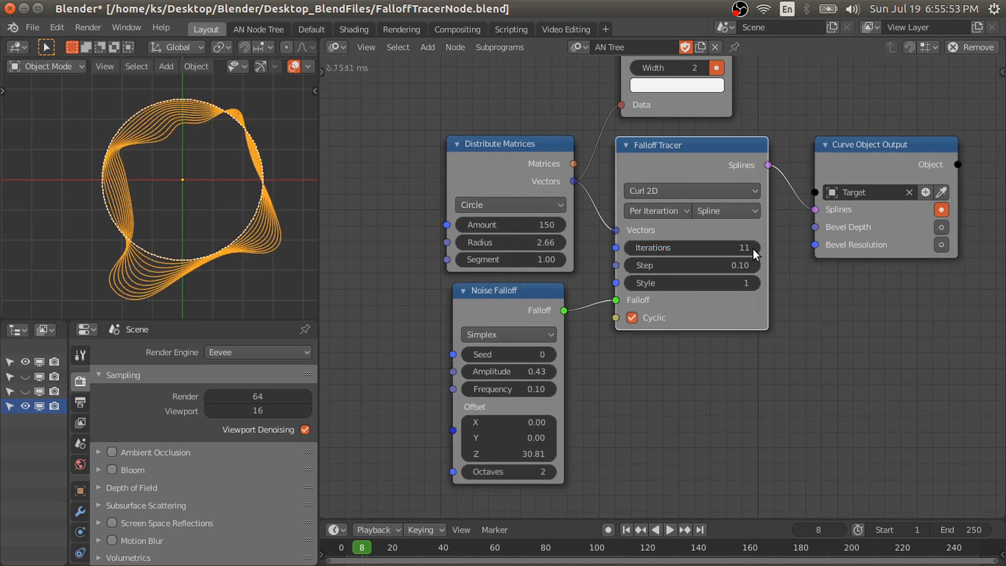
left_click(753, 249)
left_click(753, 249)
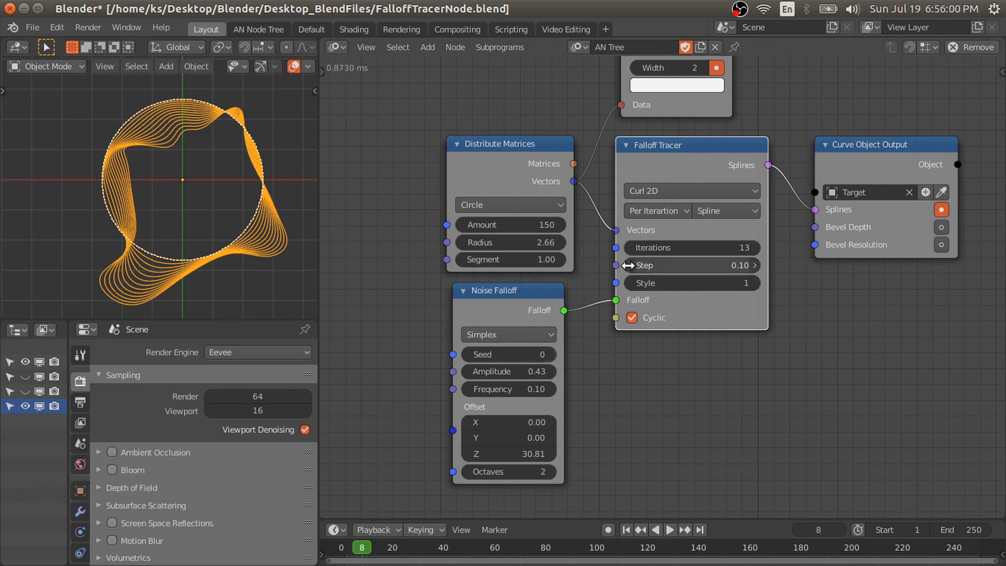
left_click(756, 248)
left_click(756, 247)
left_click(755, 247)
left_click(756, 247)
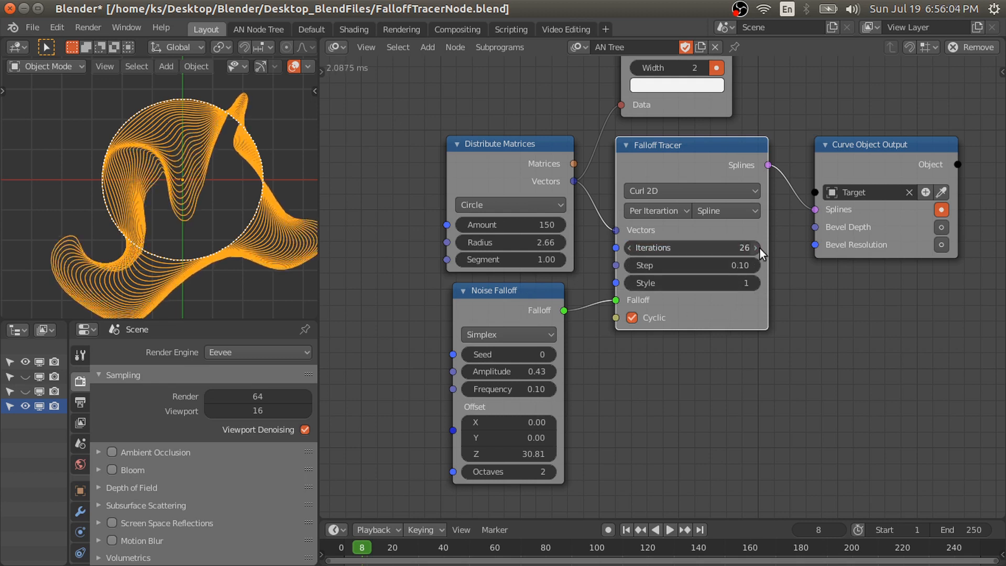
Try Falloff Tracer styles 2 to 4 and return the style to 1.
left_click(754, 284)
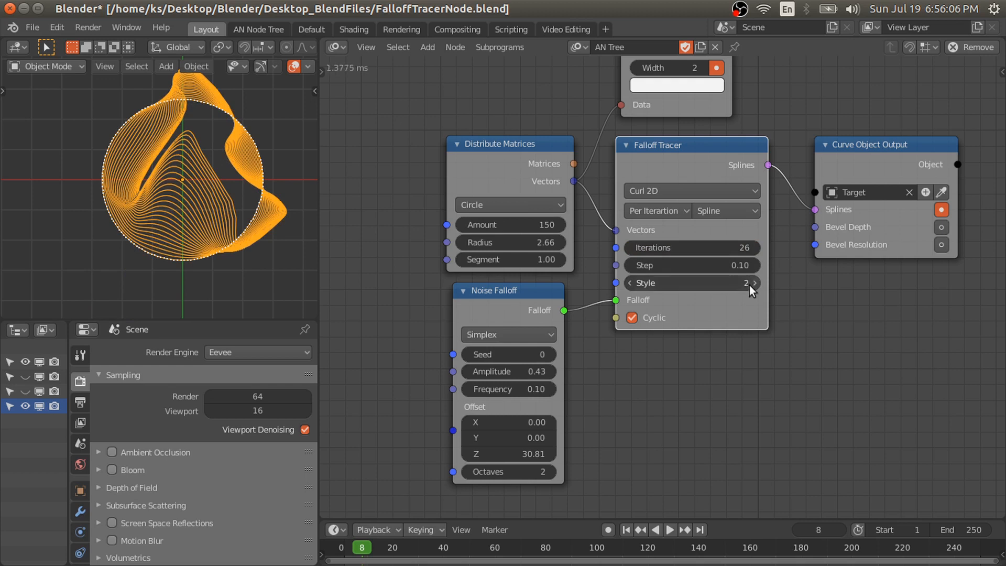
left_click(756, 283)
left_click(630, 283)
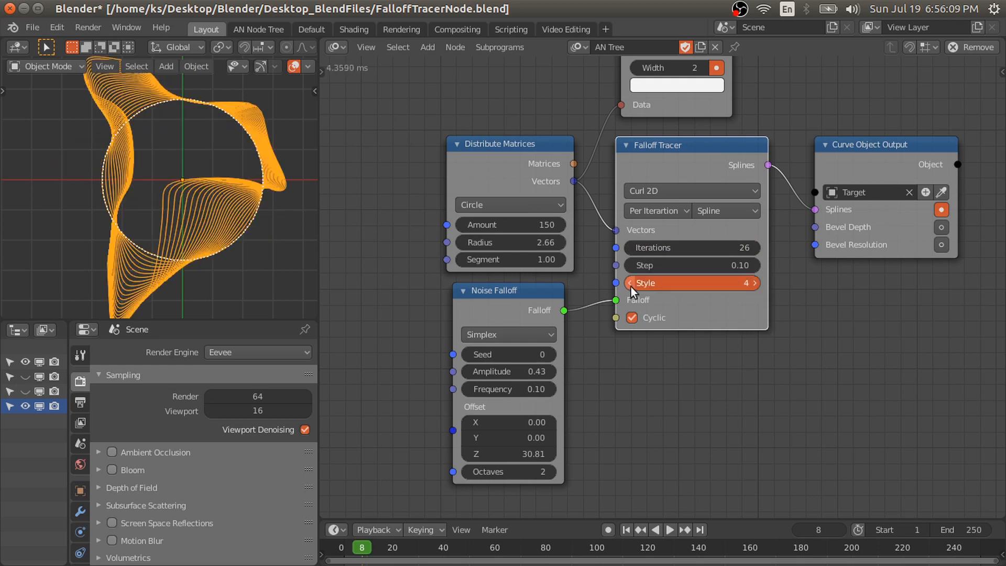
left_click(630, 283)
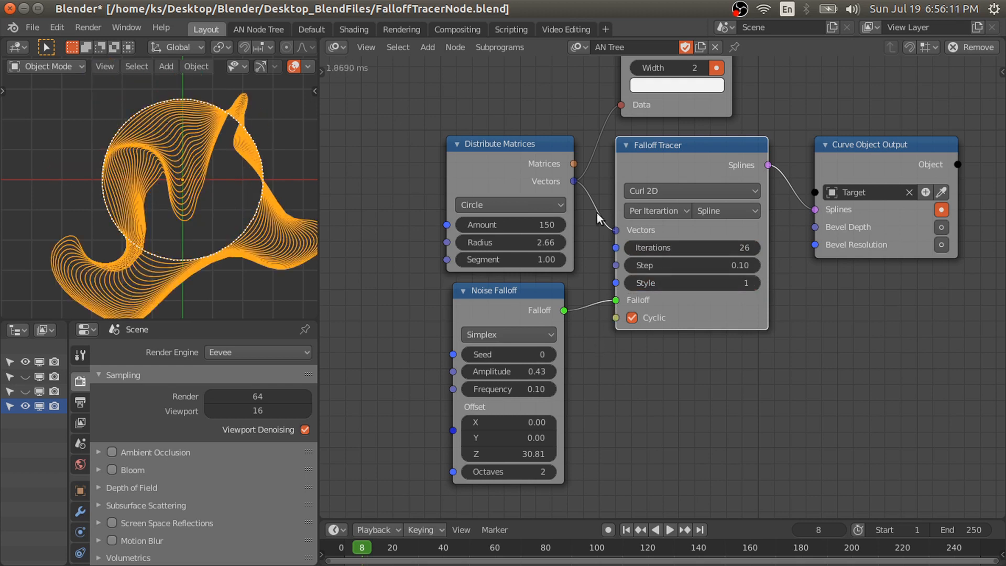
Switch the Falloff Tracer's mode to Curl 3D and inspect the splines in three dimensions.
middle_click_drag(603, 199, 582, 206)
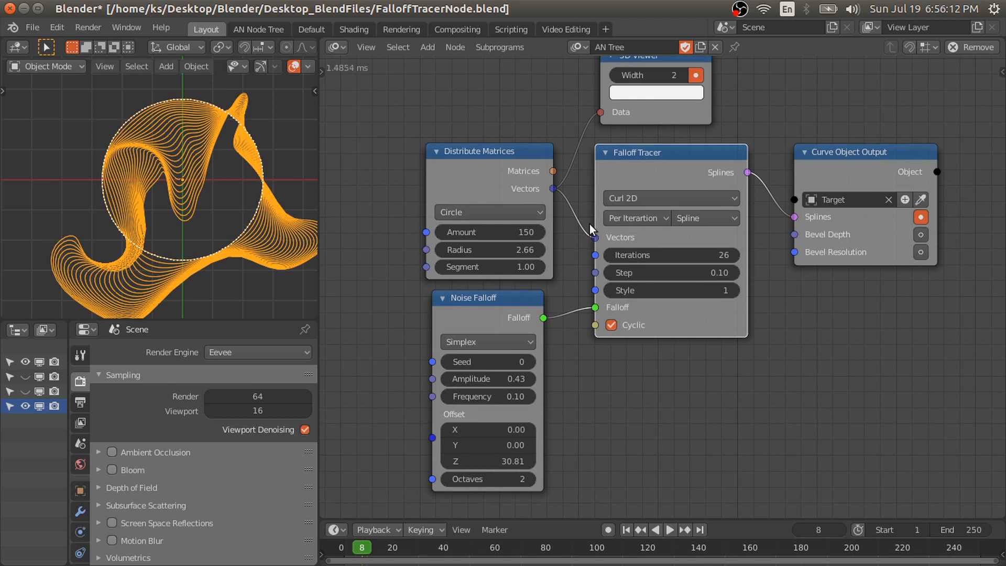
left_click(631, 196)
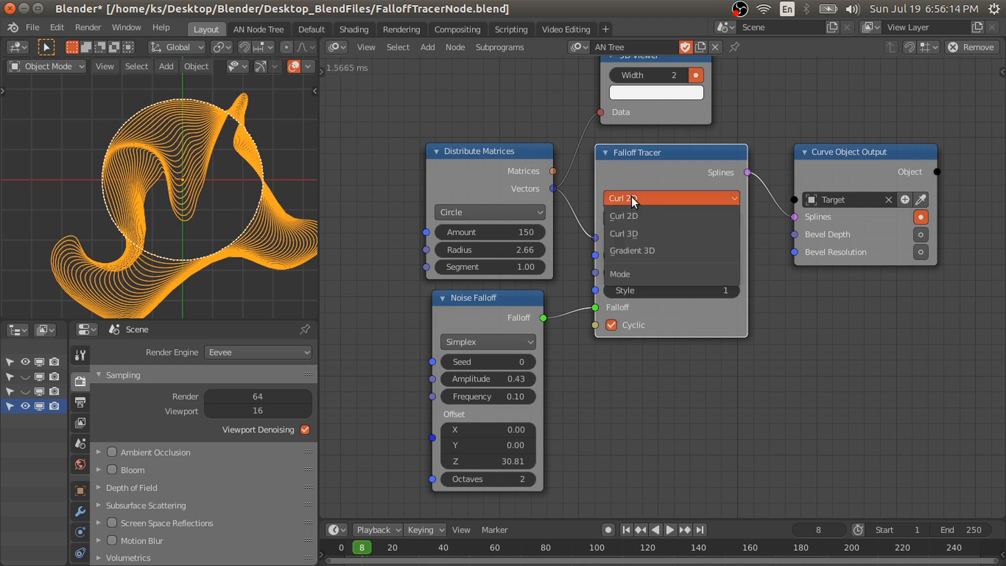
left_click(618, 236)
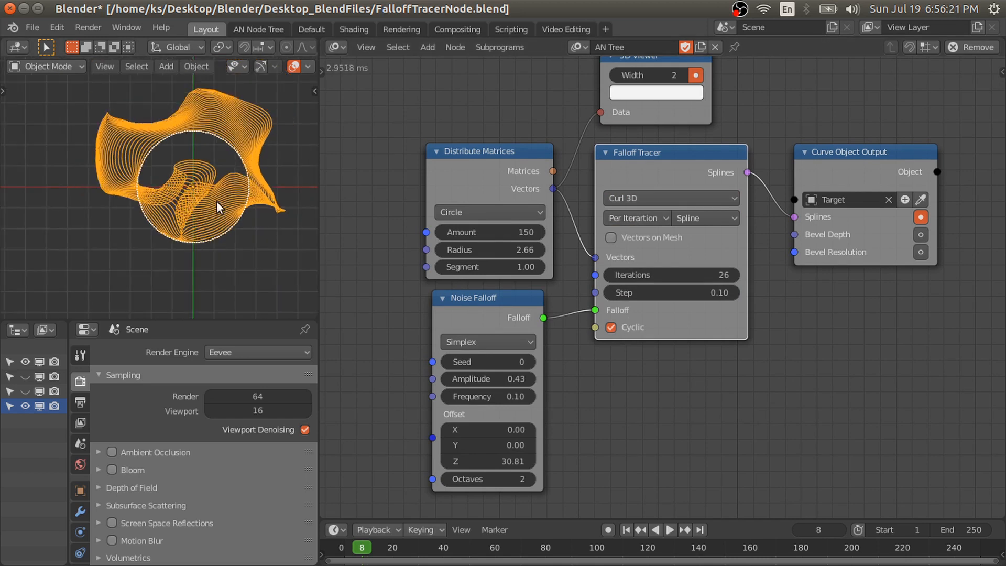
middle_click_drag(217, 202, 84, 124)
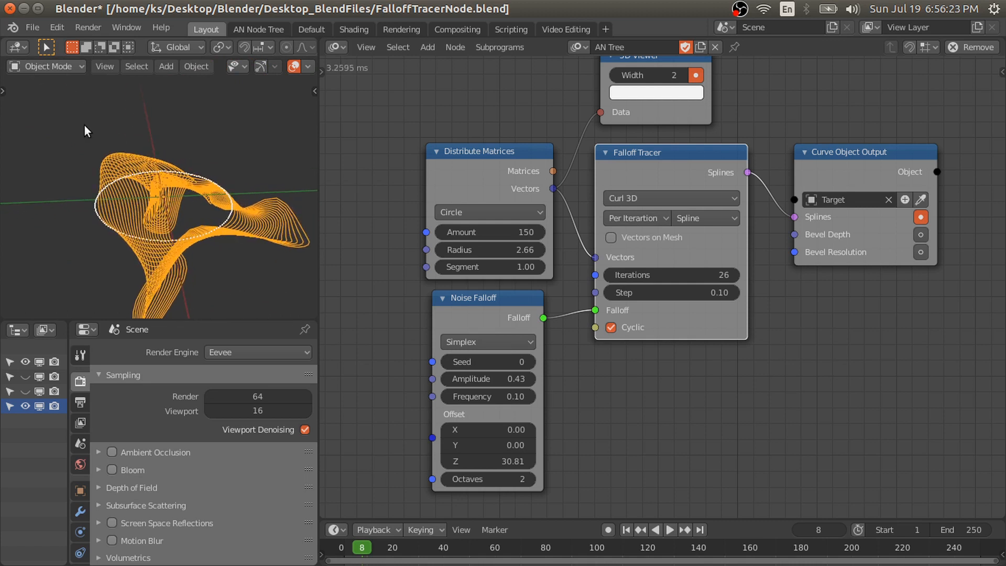
middle_click_drag(203, 212, 294, 229)
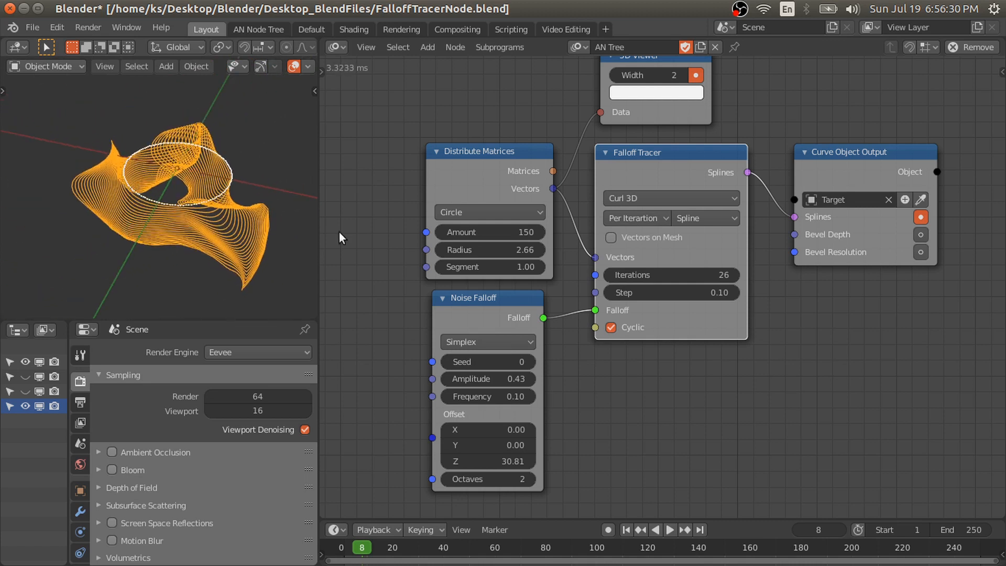
Set the Falloff Tracer to Per Vector output with 50 iterations and shift the Noise Falloff's Z offset to 38.16.
left_click(630, 219)
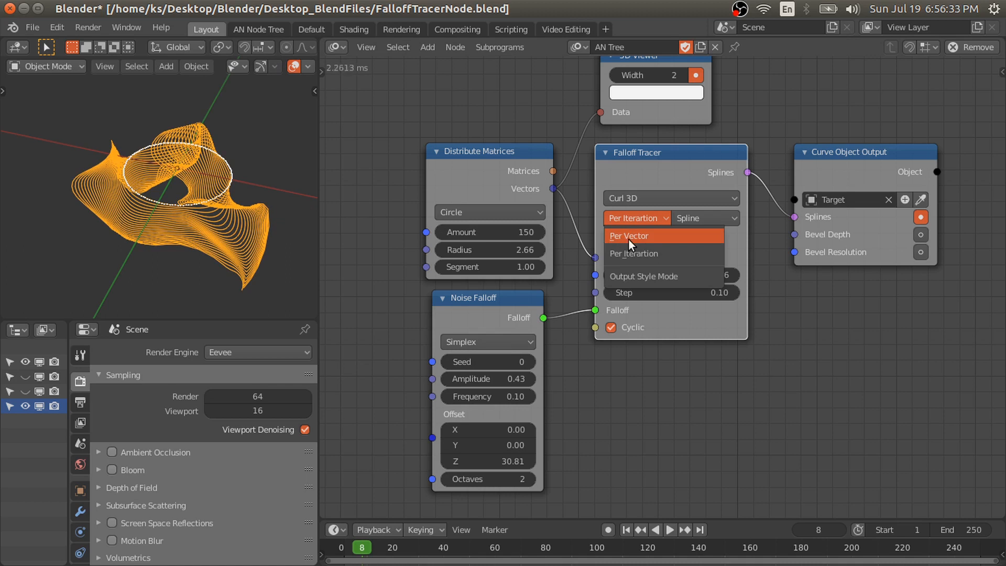
left_click(629, 237)
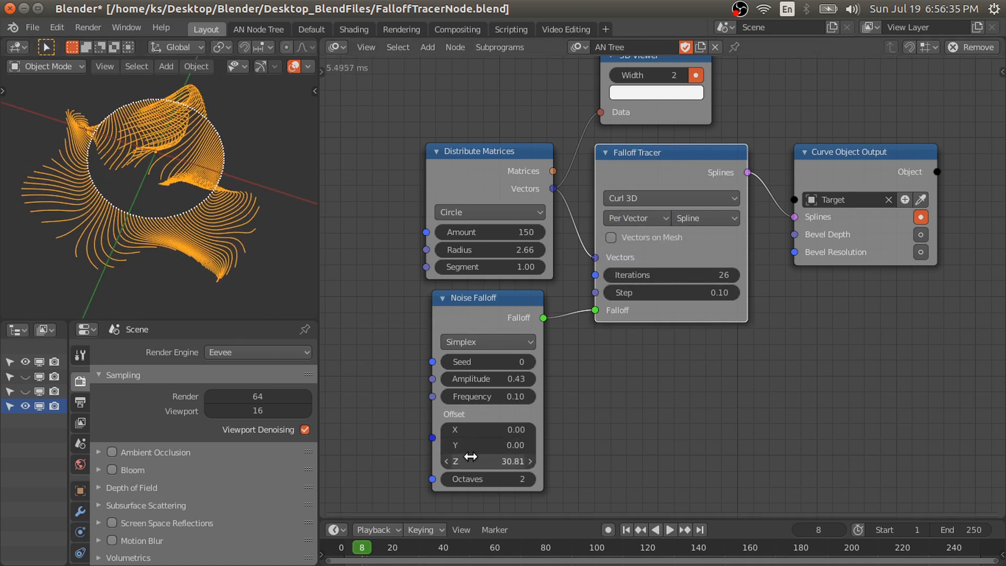
left_click_drag(471, 457, 551, 457)
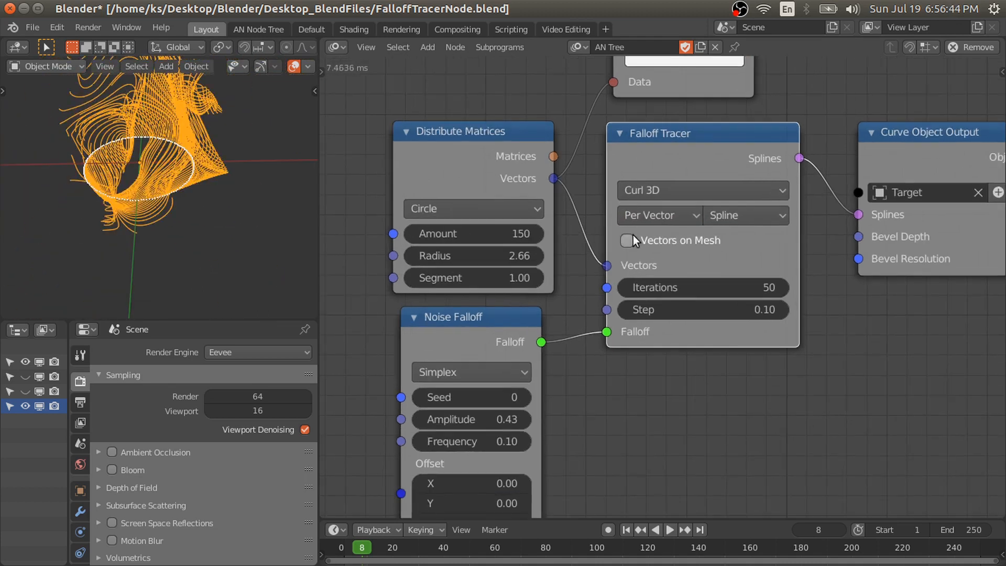
scroll(632, 234, "up", 2)
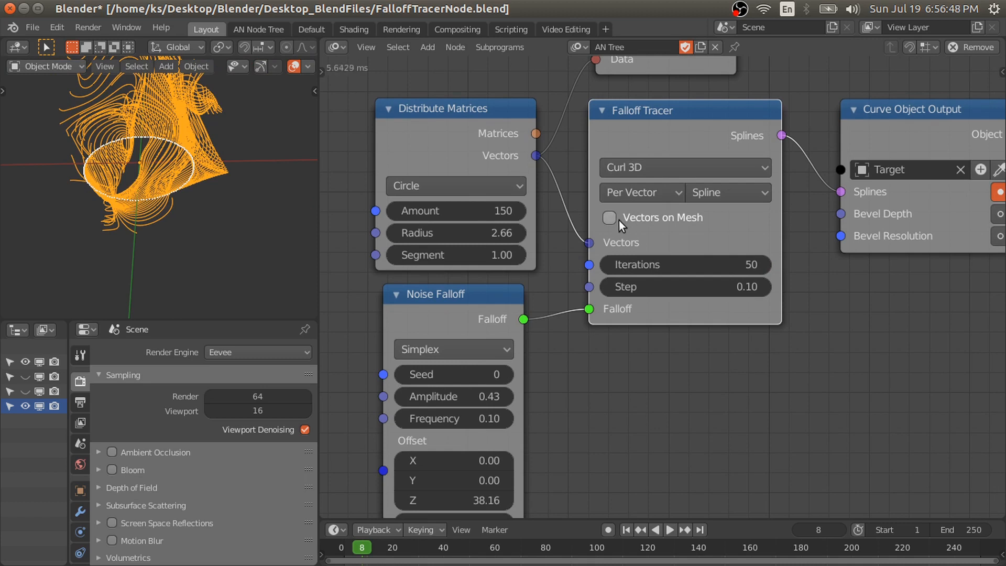
scroll(656, 234, "down", 2)
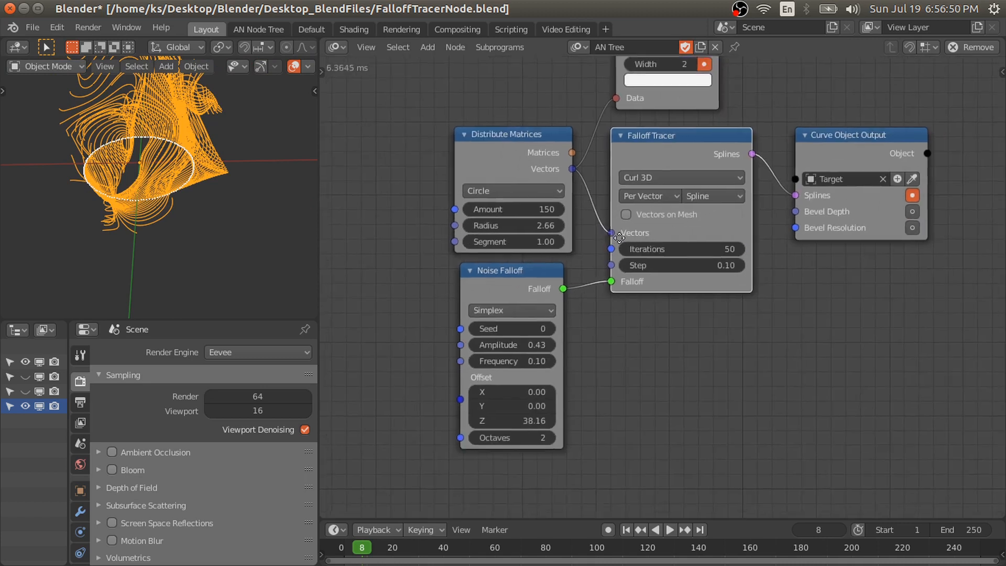
Move the Noise Falloff node below the Falloff Tracer and add a UV sphere inside the circle of points.
left_click_drag(551, 273, 706, 316)
middle_click_drag(171, 149, 168, 174, "shift")
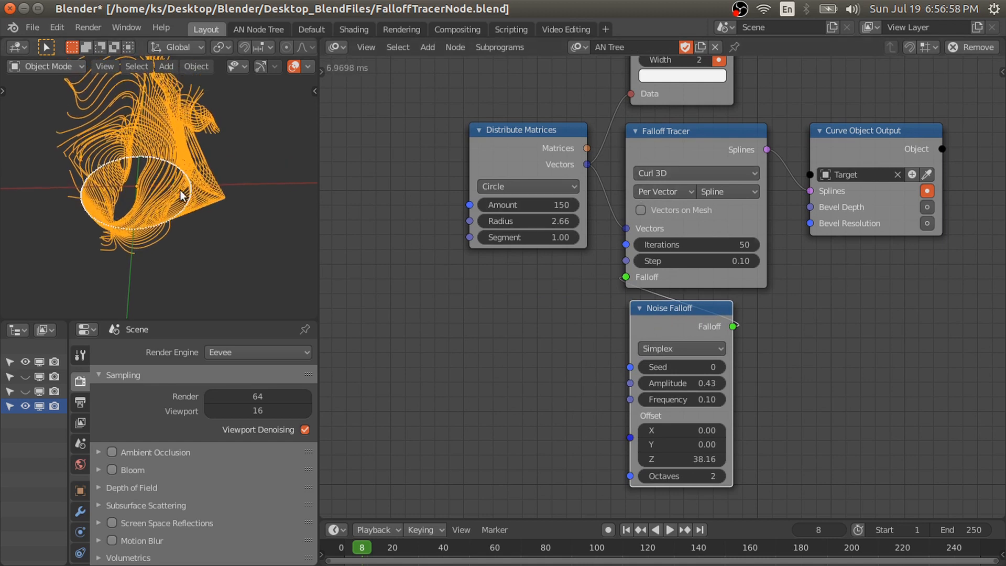
key("shift+a")
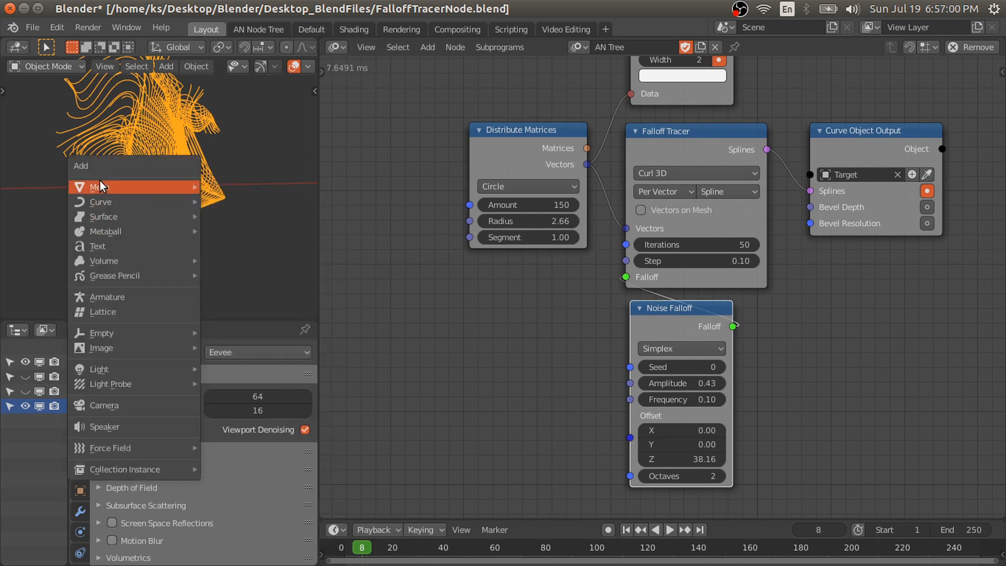
mouse_move(100, 187)
left_click(272, 231)
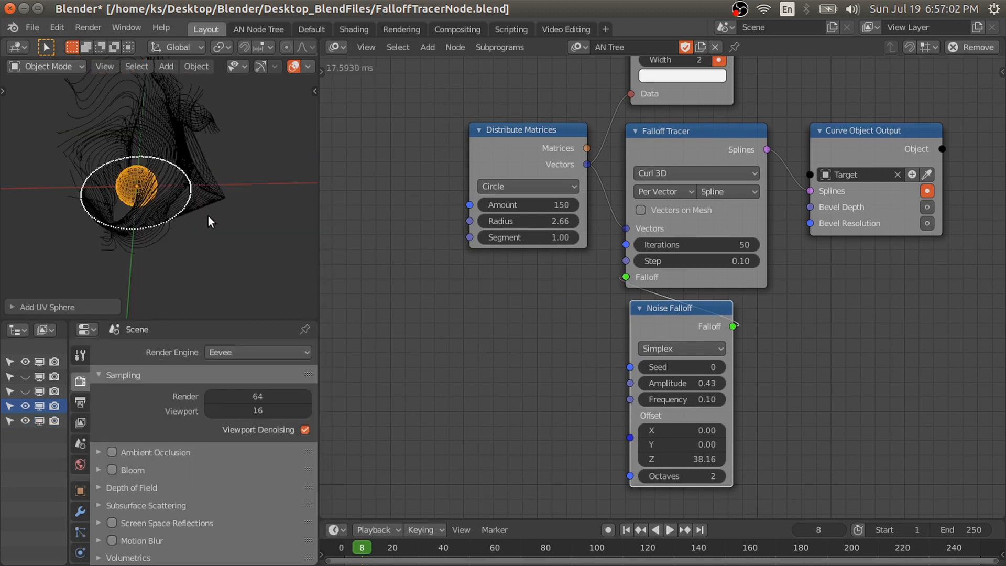
middle_click_drag(174, 209, 183, 208)
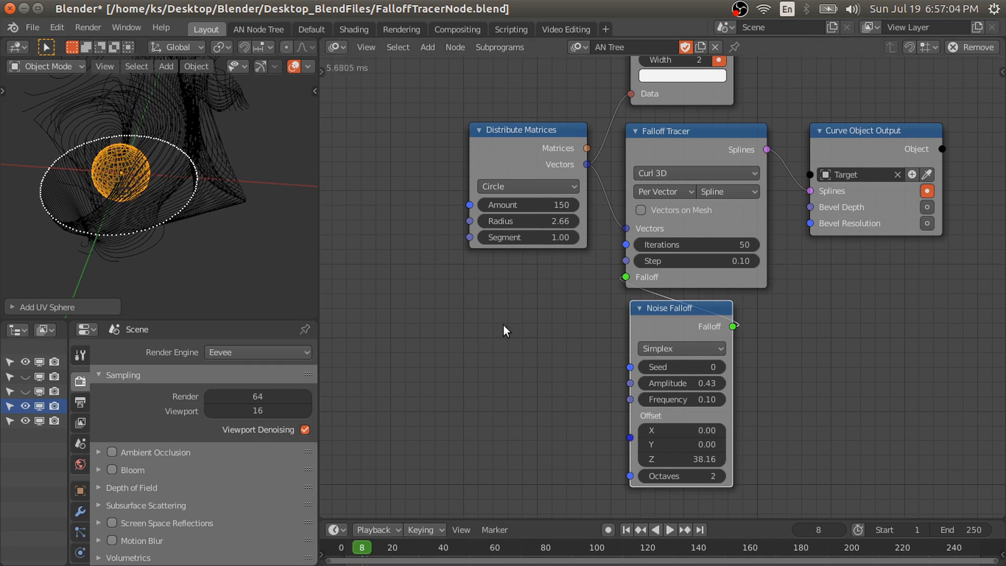
Add a Mesh Object Input node for the new sphere and place it below Distribute Matrices.
key("shift+a")
mouse_move(409, 292)
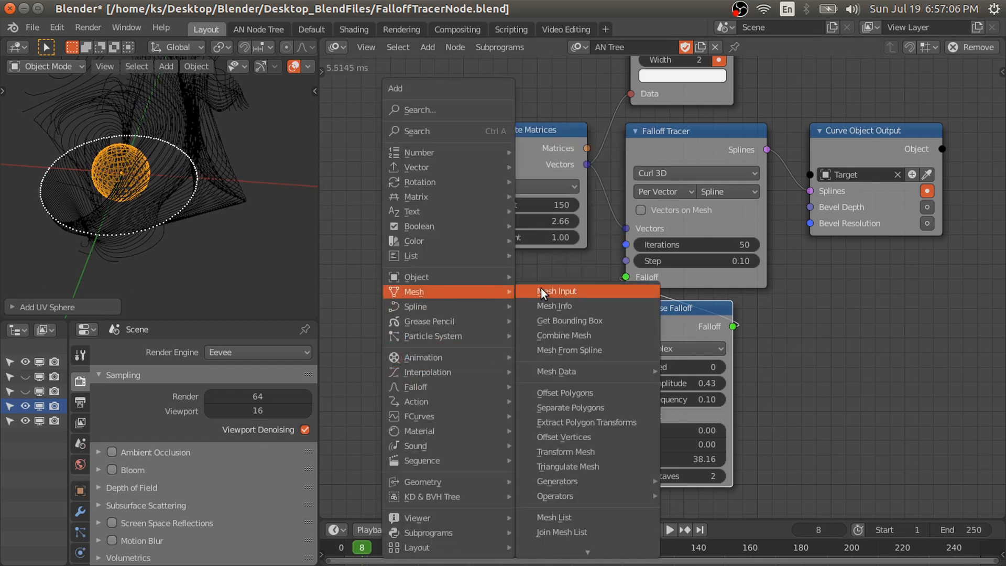
left_click(541, 289)
left_click(411, 284)
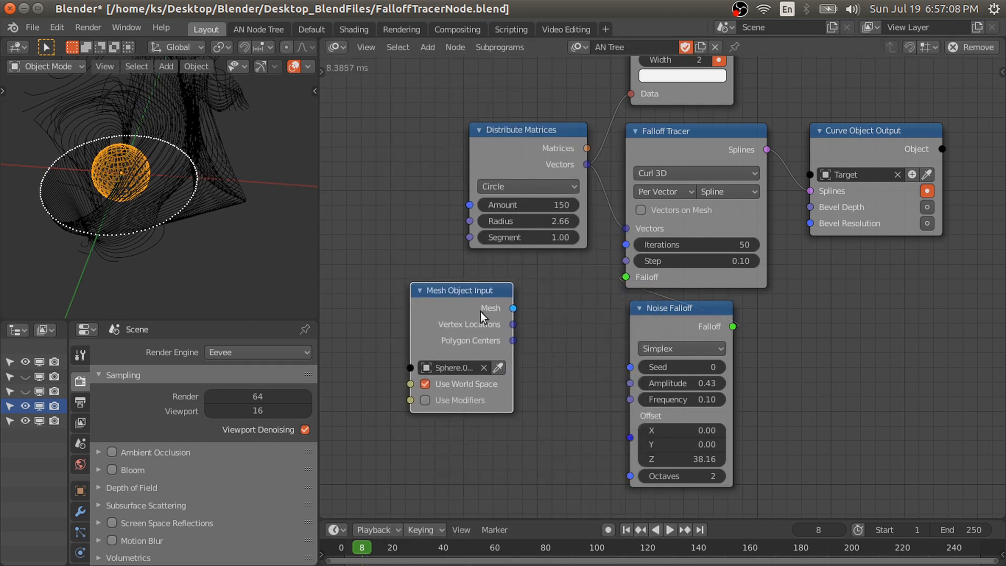
left_click_drag(480, 312, 440, 300)
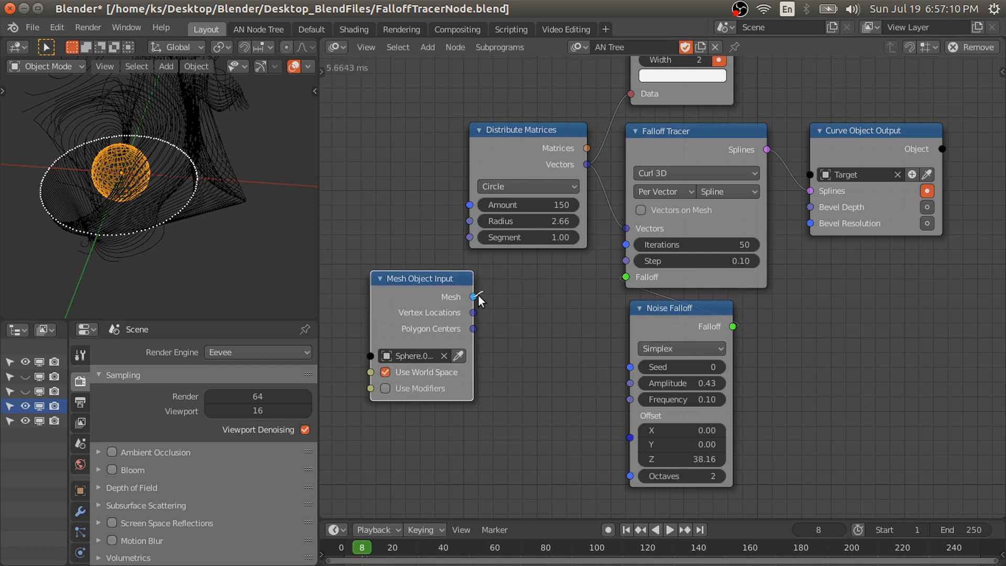
Enable Vectors on Mesh on the Falloff Tracer and link the sphere's Mesh output into its Mesh input, spacing the nodes apart.
left_click(664, 209)
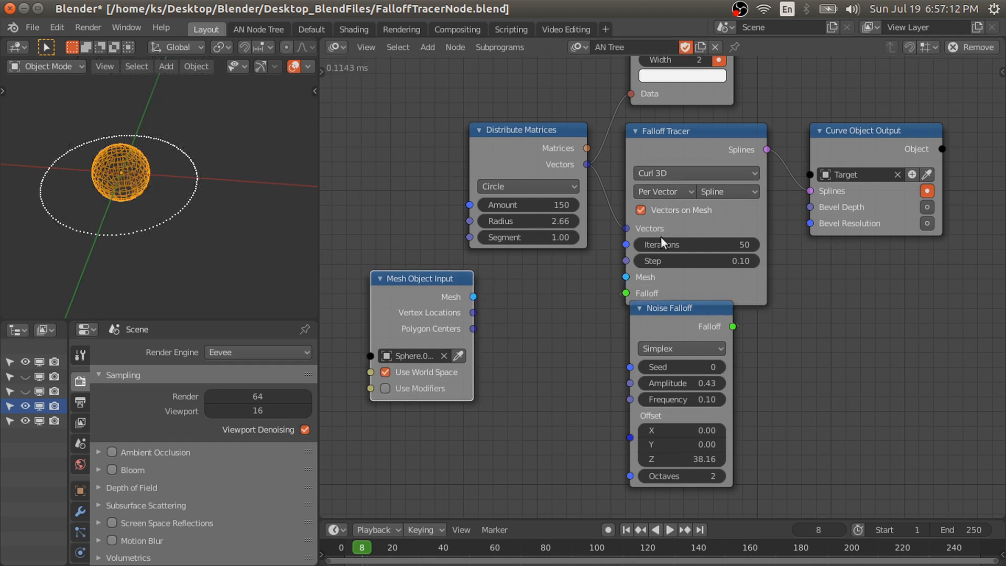
left_click_drag(656, 325, 649, 344)
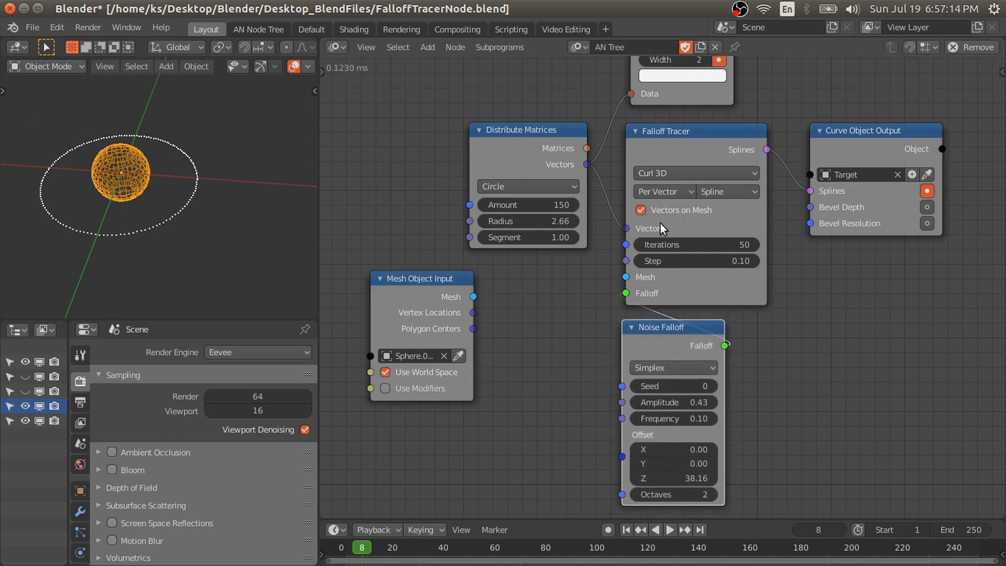
left_click_drag(452, 307, 560, 299)
middle_click_drag(602, 280, 541, 267)
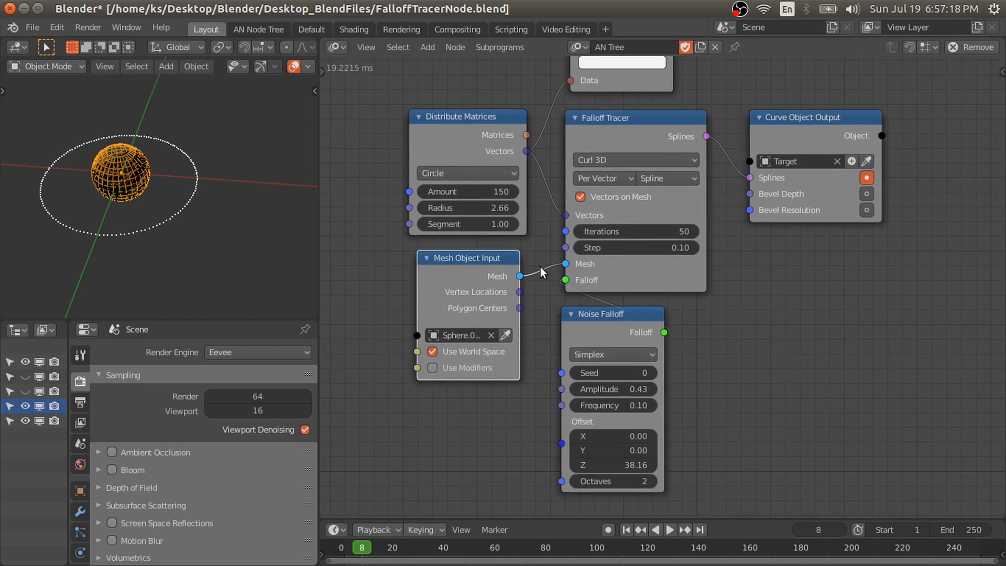
Set the Noise Falloff's frequency to 0.15 and shift its Z offset to 46.77 to vary the splines on the sphere.
scroll(137, 183, "up", 3)
left_click(135, 173)
middle_click_drag(147, 174, 226, 243)
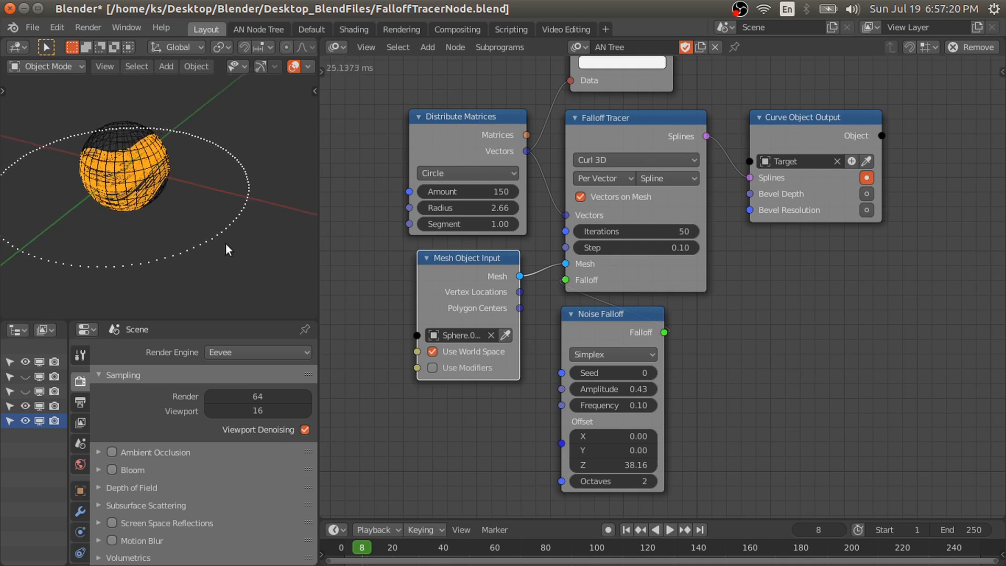
mouse_move(82, 176)
middle_mouse_down()
mouse_move(99, 214)
mouse_move(116, 187)
mouse_move(157, 199)
middle_mouse_up()
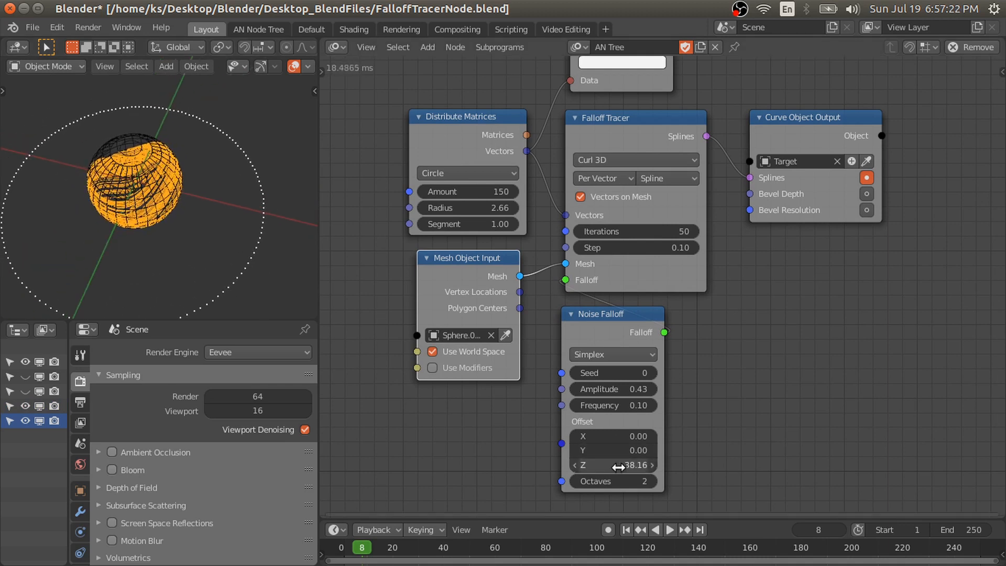
left_click_drag(613, 465, 636, 465)
left_click_drag(618, 406, 625, 405)
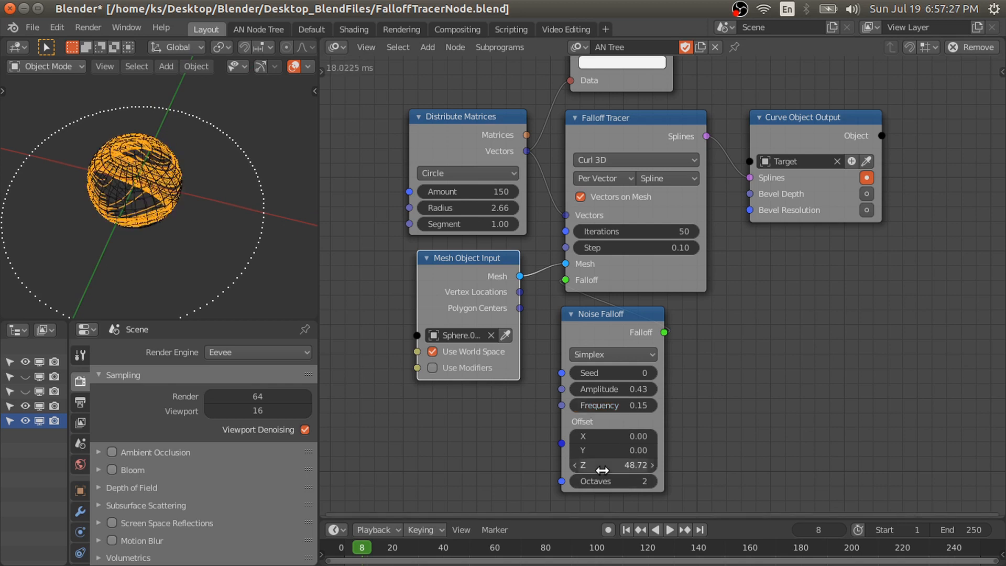
mouse_move(602, 469)
left_mouse_down()
mouse_move(574, 469)
mouse_move(603, 469)
left_mouse_up()
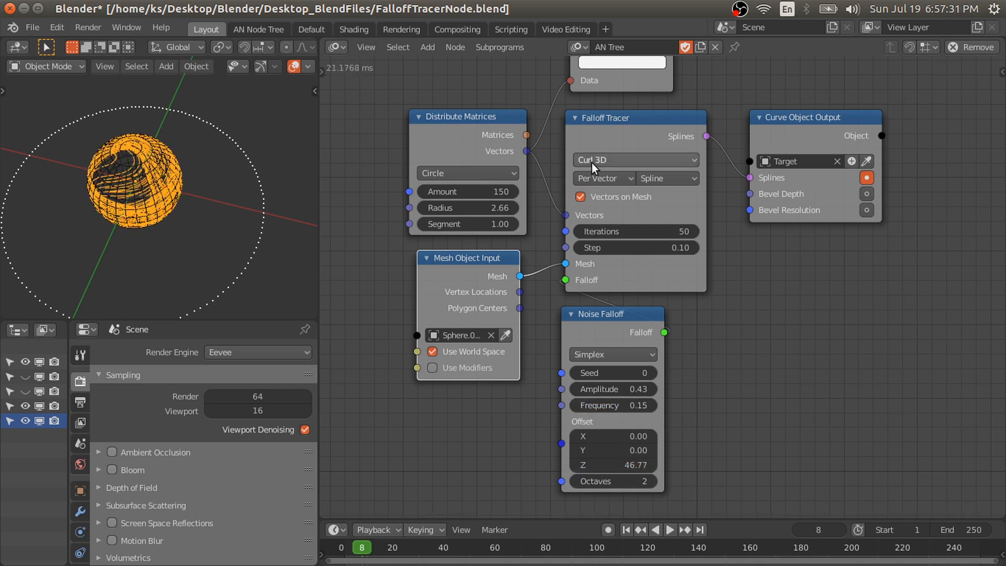
Switch the Falloff Tracer's mode to Gradient 3D.
scroll(617, 166, "up", 1)
left_click(615, 158)
left_click(585, 203)
left_click(603, 160)
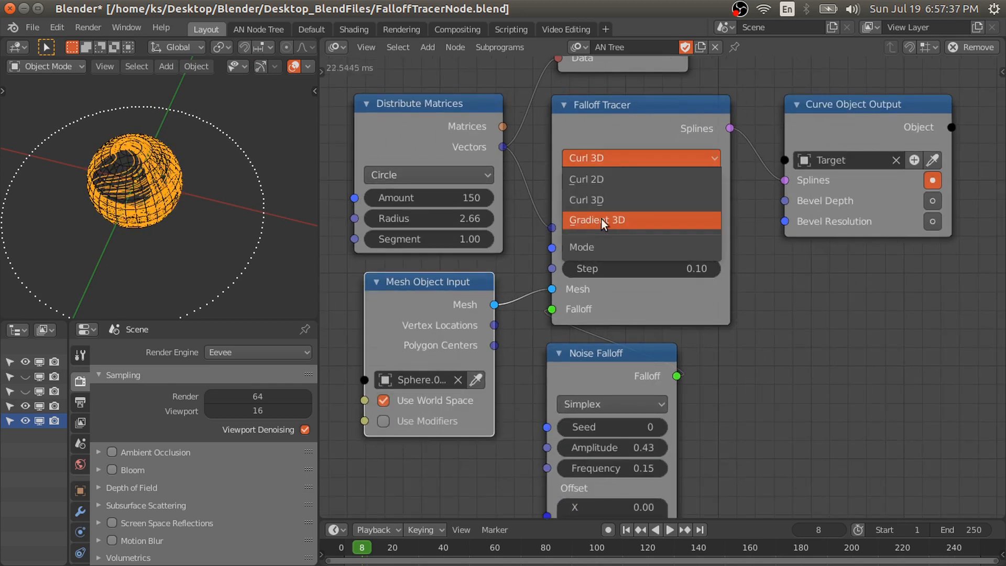
left_click(627, 219)
scroll(606, 246, "down", 1)
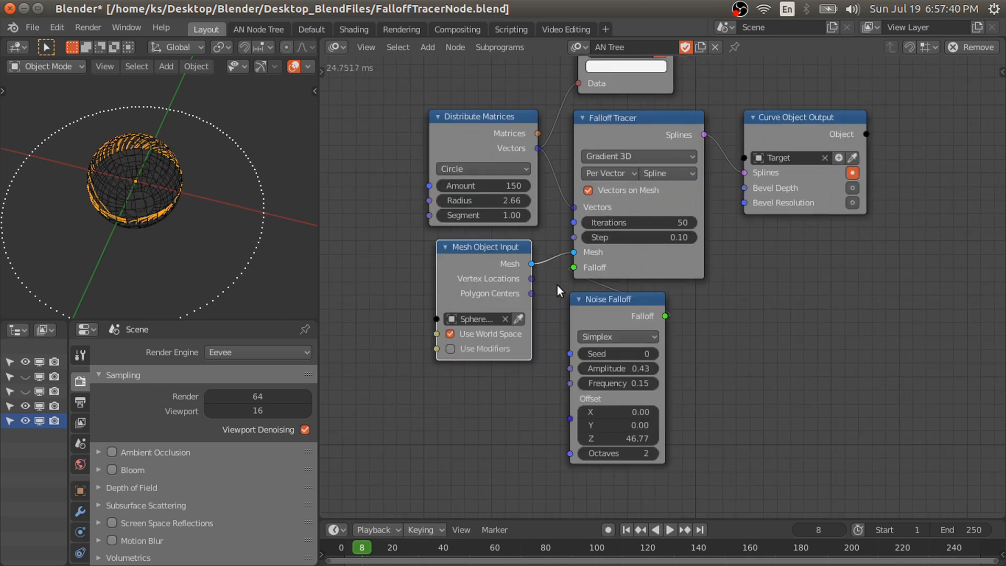
Move the Noise Falloff node farther below the Falloff Tracer and shift its Z offset to 37.14.
left_click_drag(579, 299, 583, 321)
left_click(583, 322)
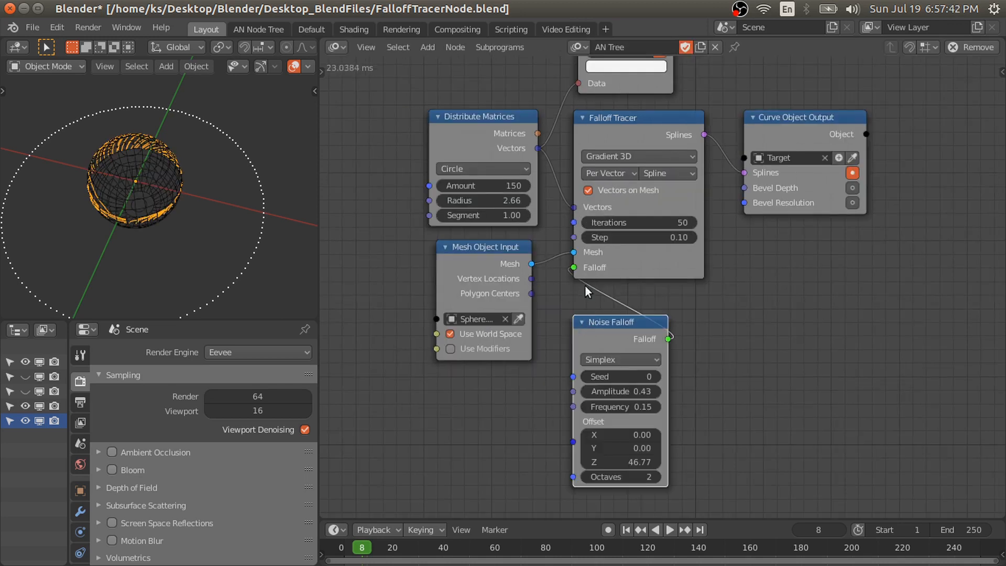
scroll(586, 283, "up", 1)
left_click_drag(611, 341, 611, 312)
middle_click_drag(220, 220, 126, 207)
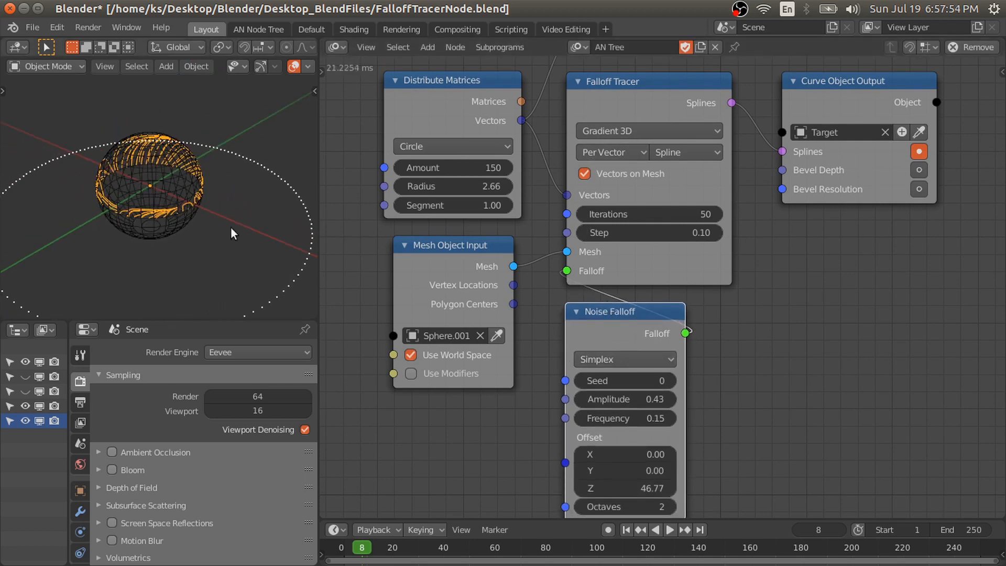
middle_click_drag(231, 228, 335, 231)
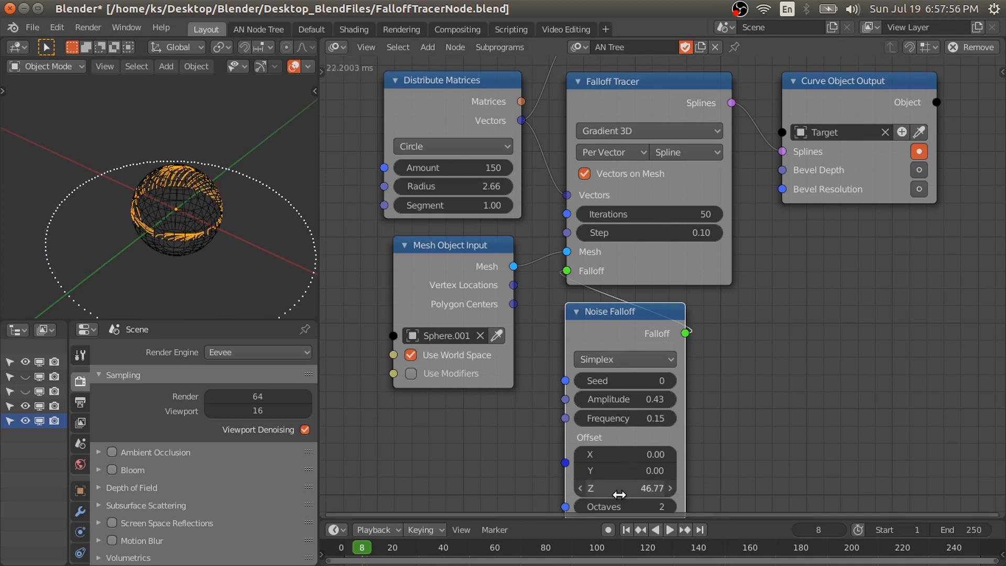
left_click_drag(624, 488, 593, 488)
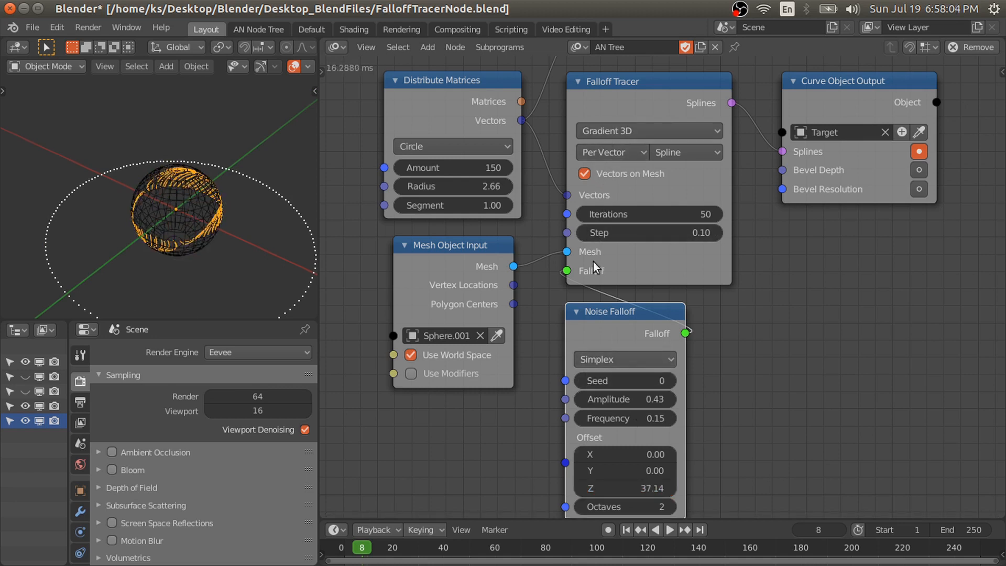
Turn off Vectors on Mesh on the Falloff Tracer and shift the Noise Falloff's Z offset to 42.63.
left_click(585, 173)
middle_click_drag(239, 232, 262, 237)
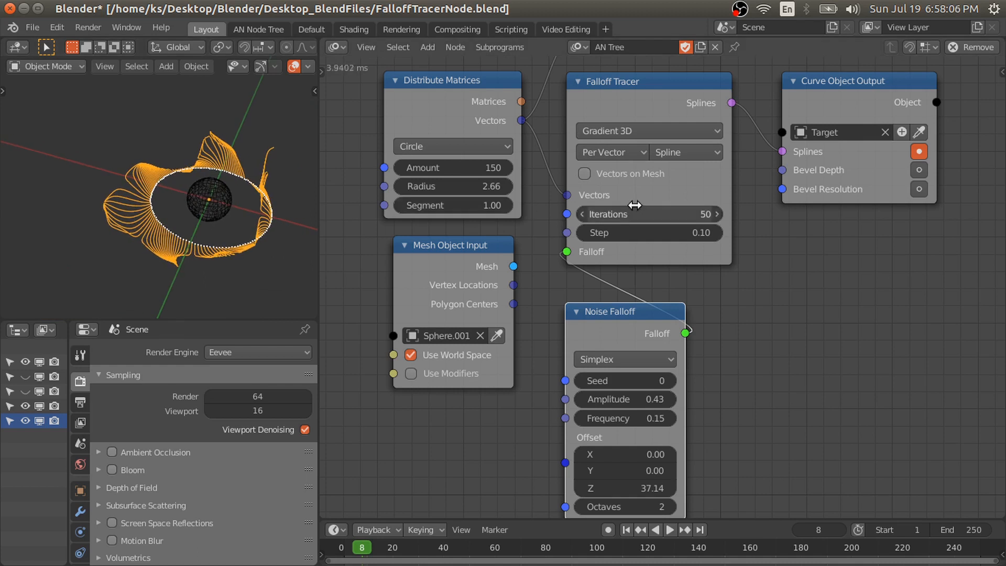
middle_click_drag(205, 220, 219, 236)
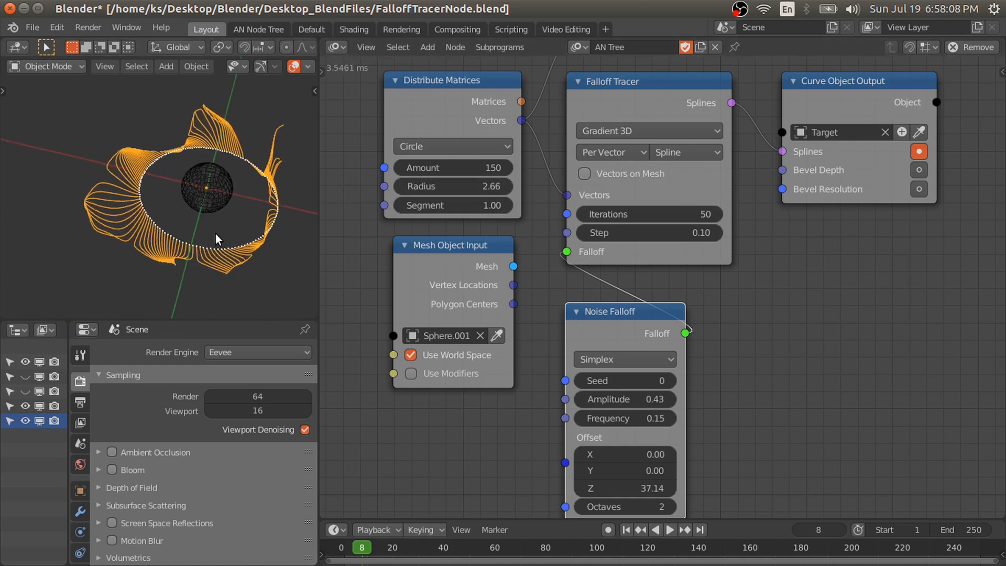
left_click_drag(624, 488, 659, 488)
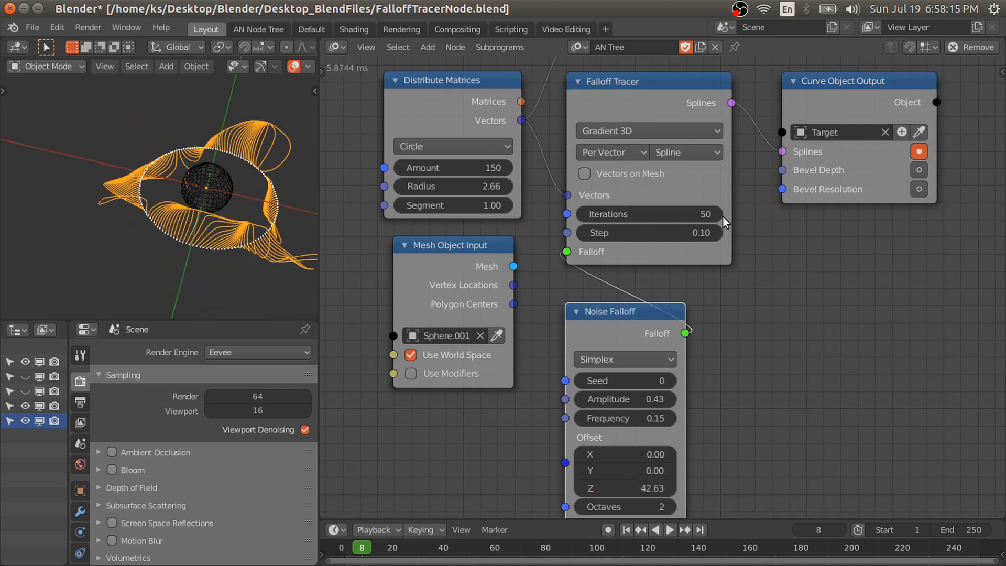
Expose the Axis Scale input on the Falloff Tracer and inspect the gradient splines from several angles.
left_click(620, 99)
key("n")
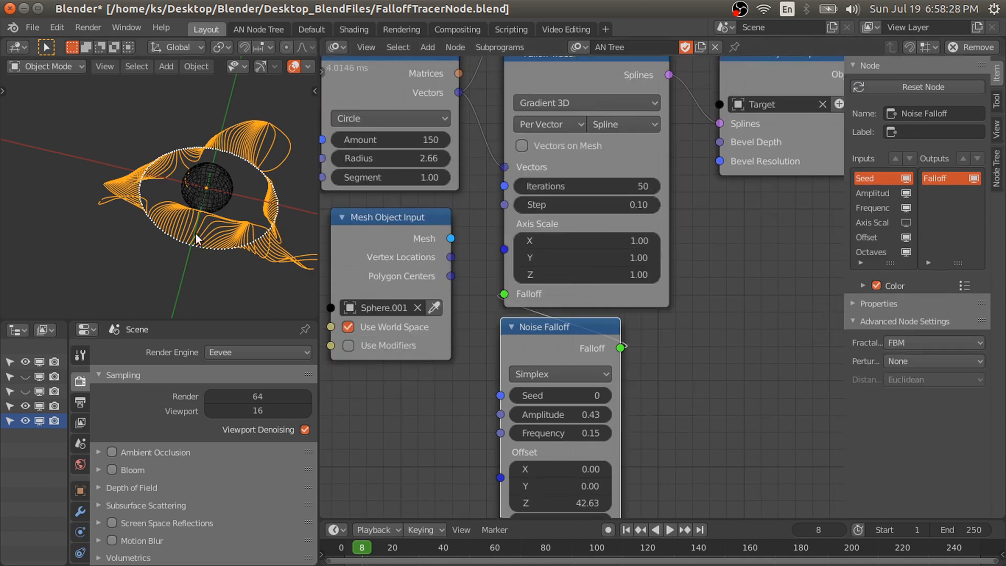
mouse_move(196, 234)
middle_mouse_down()
mouse_move(172, 203)
mouse_move(190, 187)
mouse_move(193, 219)
middle_mouse_up()
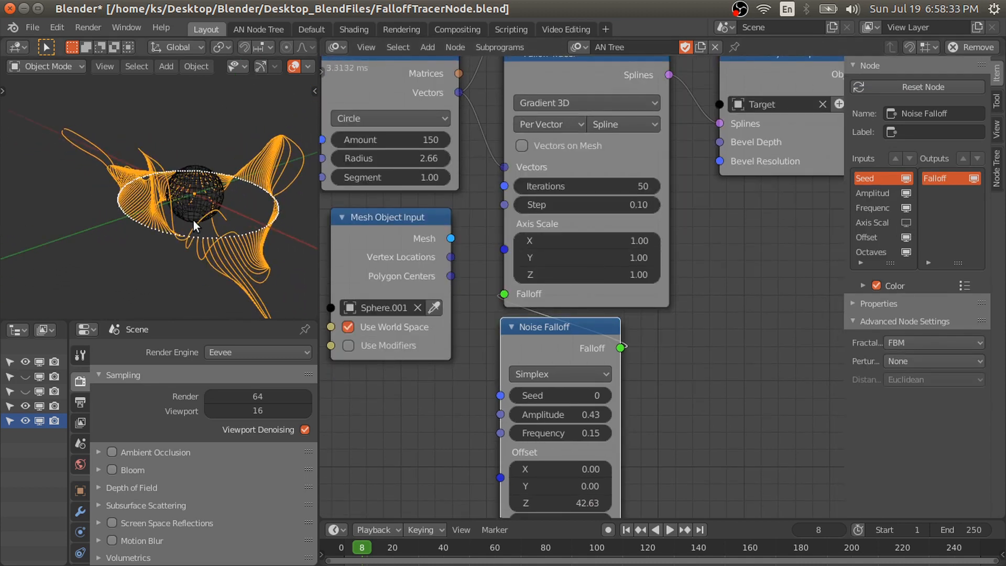
middle_click_drag(112, 230, 162, 143)
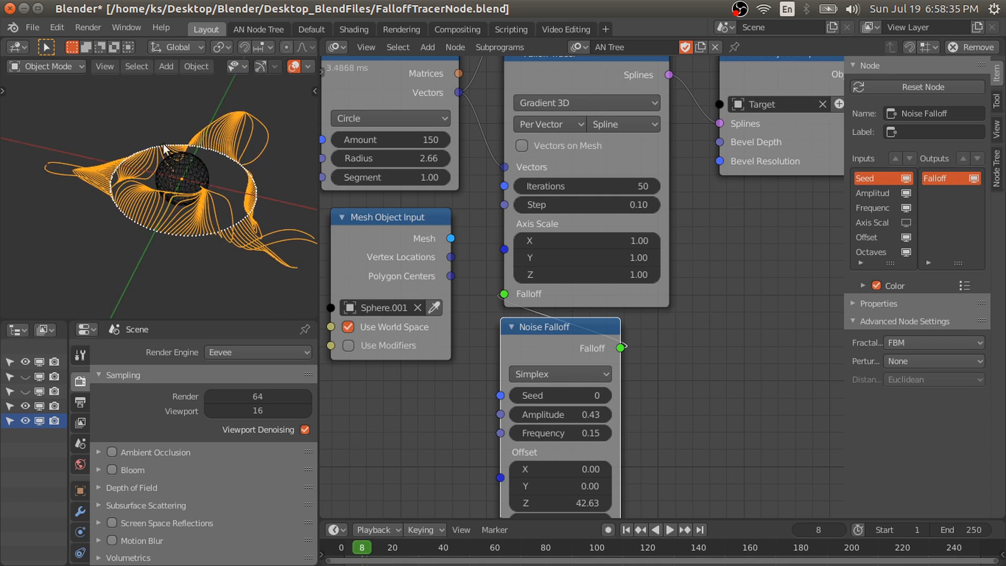
middle_click_drag(225, 215, 195, 170)
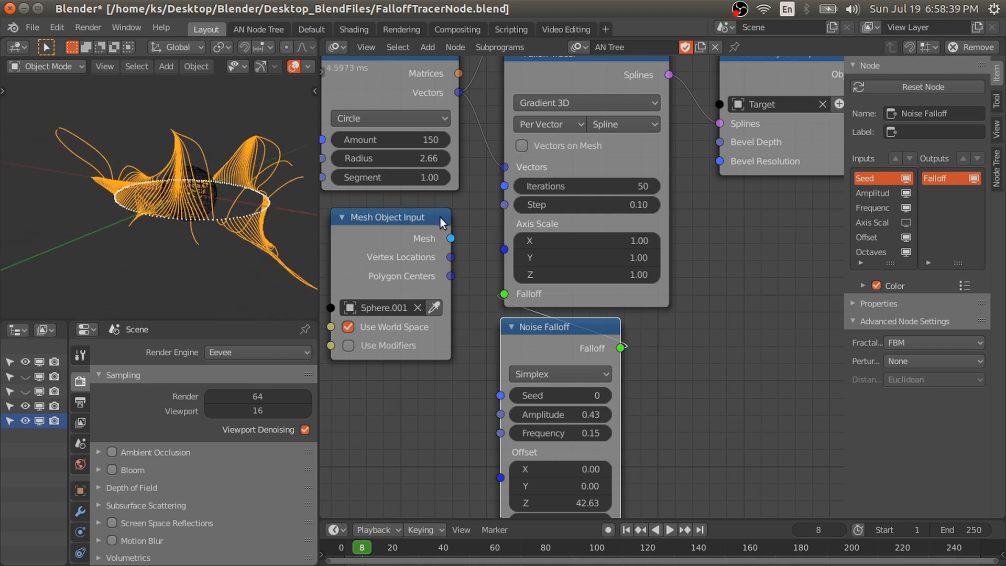
middle_click_drag(43, 247, 105, 240)
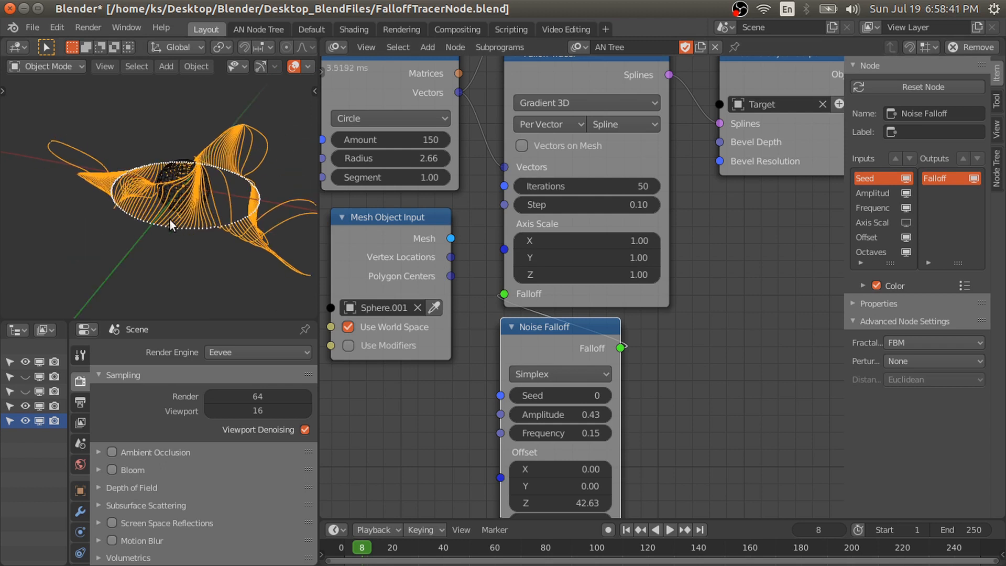
middle_click_drag(170, 219, 262, 161)
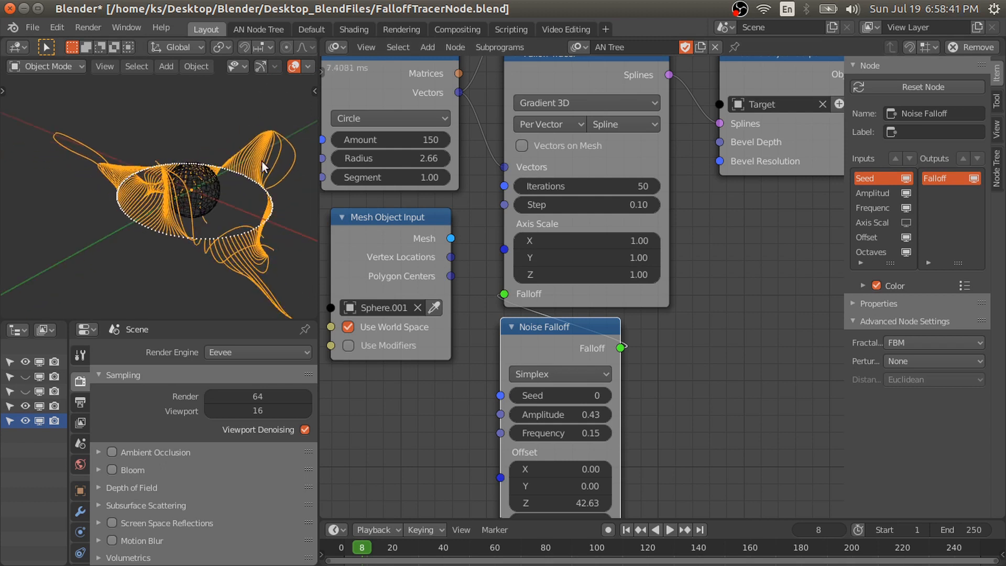
Set the Falloff Tracer's Z axis scale to 0 and view the flattened splines from the top.
left_click(592, 275)
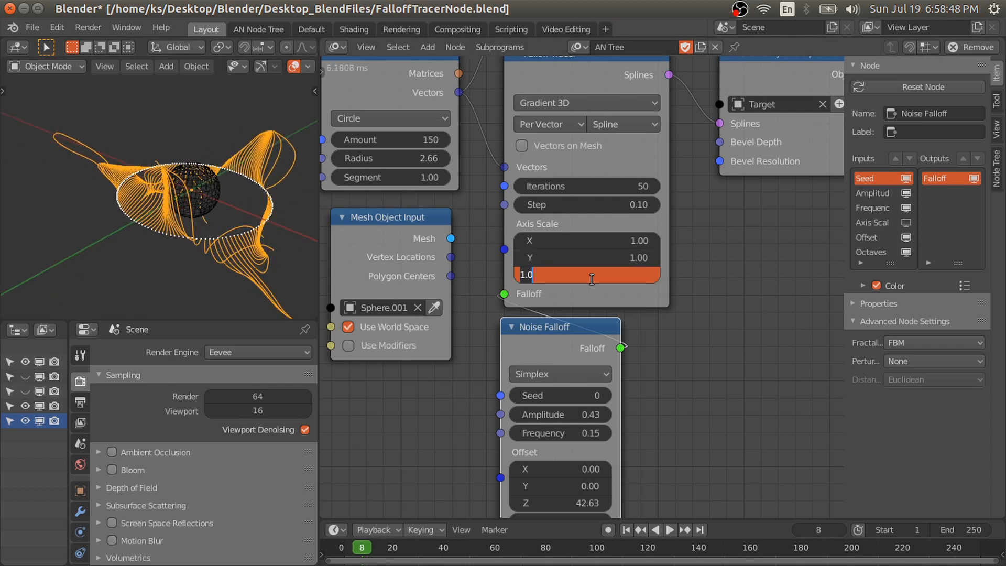
type("0")
key("Return")
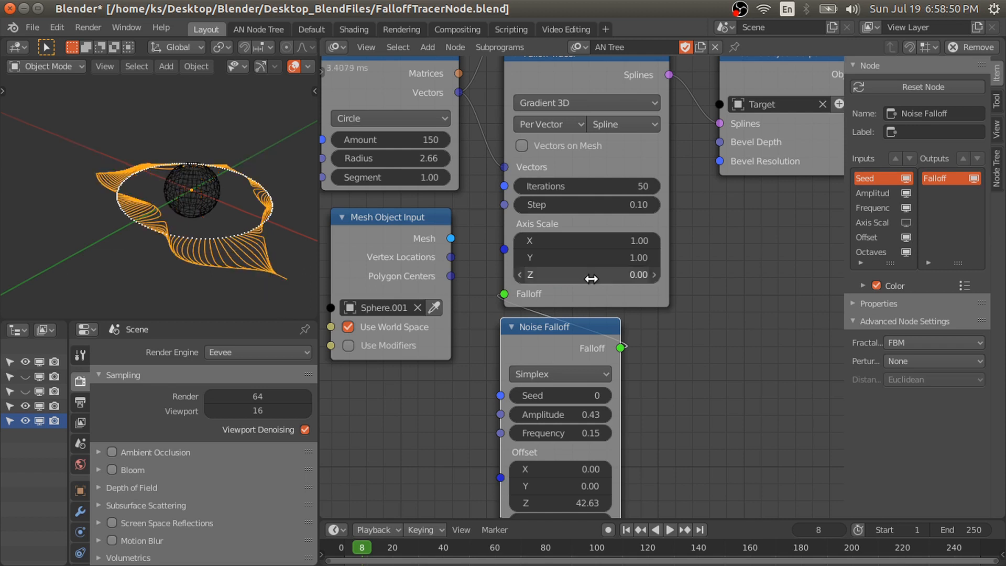
key("KP_7")
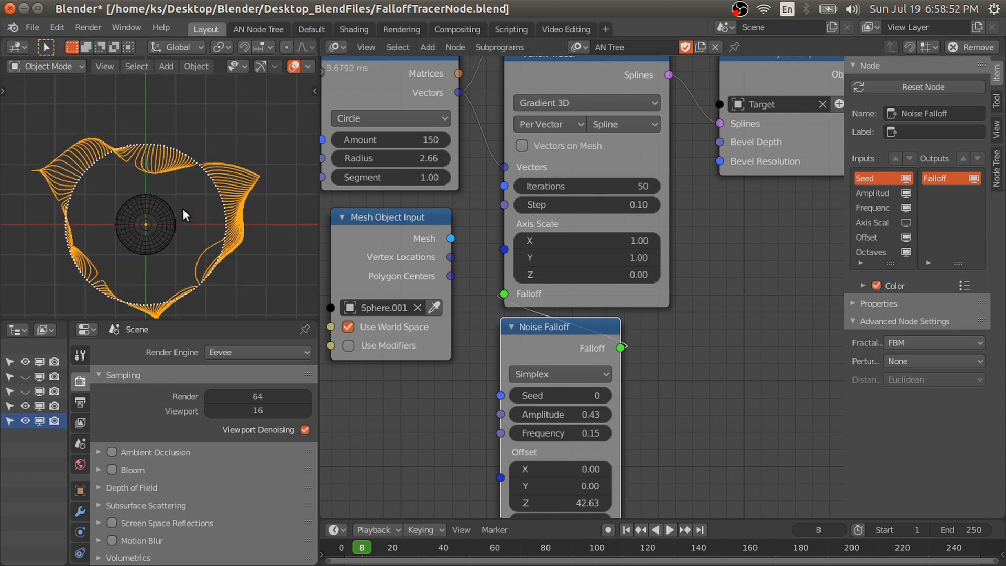
Switch the Falloff Tracer's mode to Curl 2D and shift the Noise Falloff's Z offset to 54.03.
mouse_move(578, 502)
left_mouse_down()
mouse_move(569, 502)
mouse_move(581, 503)
left_mouse_up()
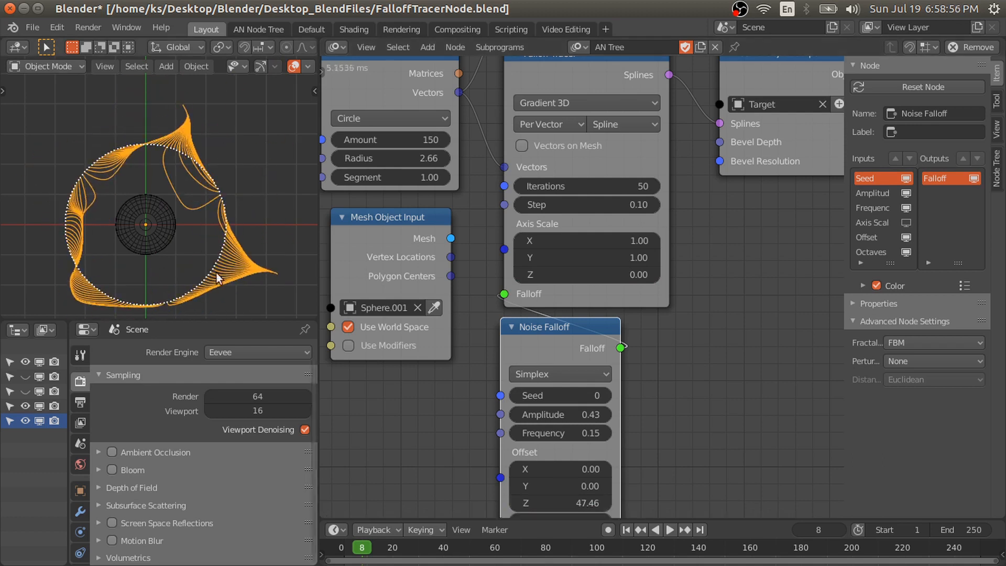
middle_click_drag(216, 272, 174, 162)
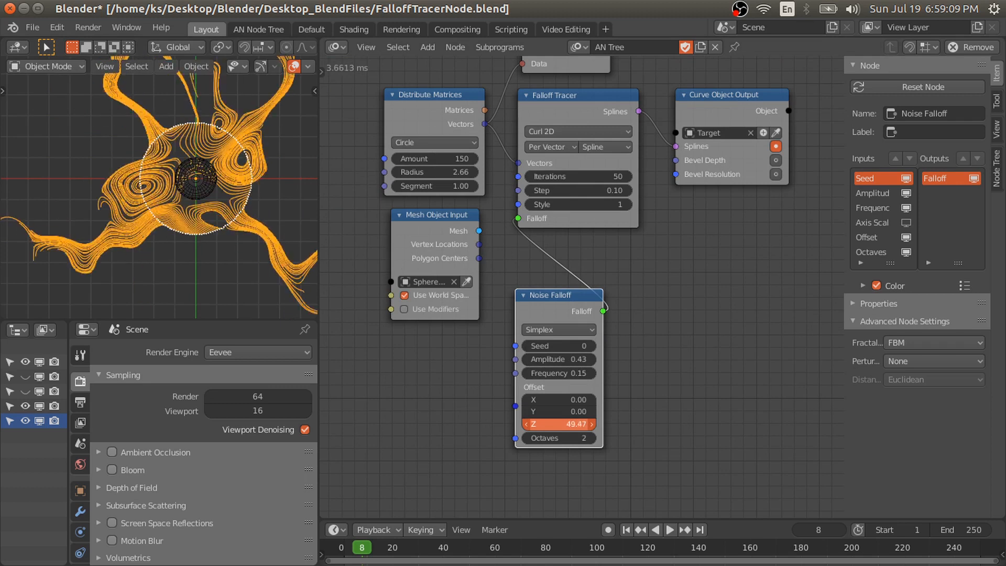
left_click_drag(559, 424, 577, 424)
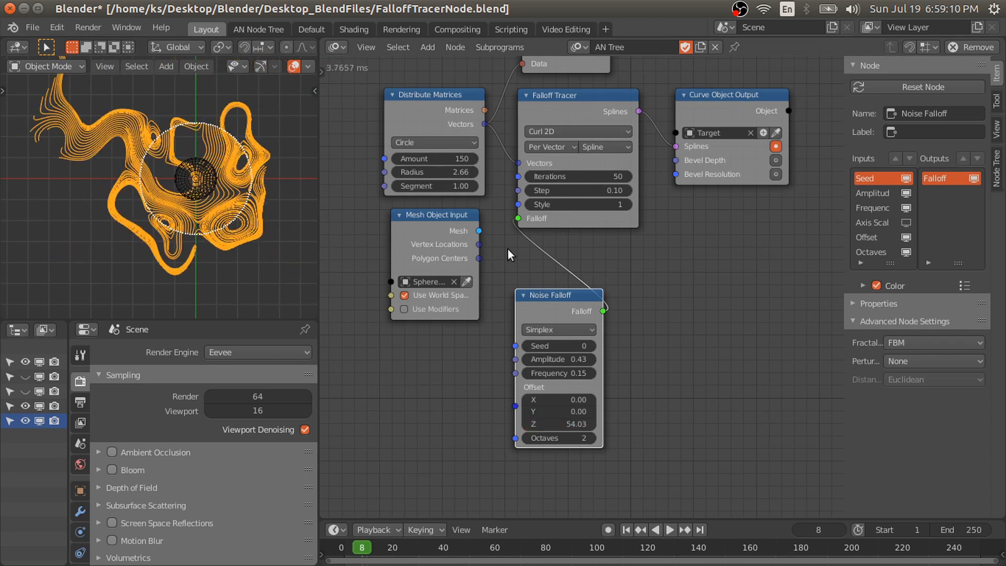
Delete the Mesh Object Input node and move the Noise Falloff node down and left of Distribute Matrices.
scroll(507, 249, "up", 1)
middle_click_drag(508, 250, 522, 305)
left_click(446, 284)
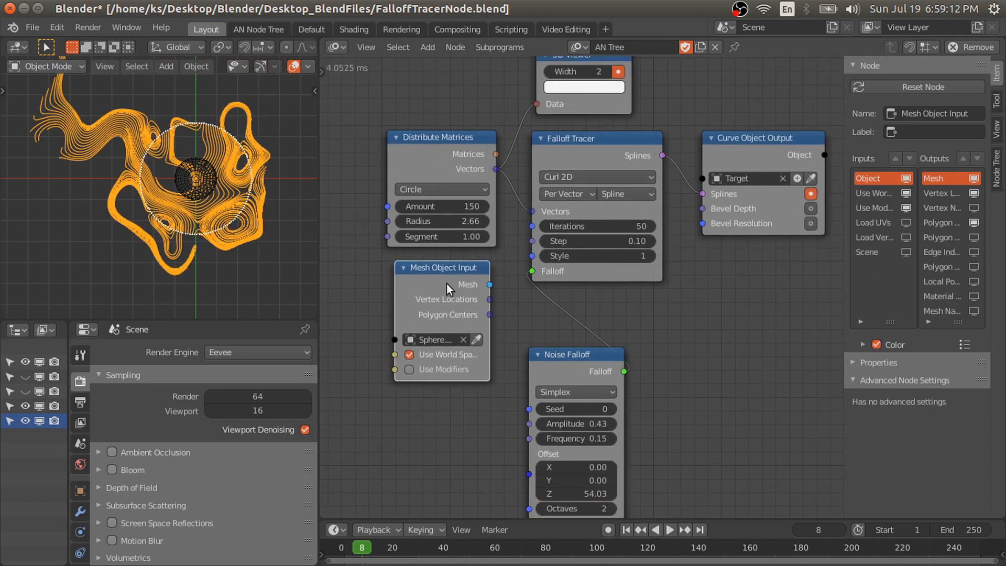
key("x")
left_click_drag(561, 357, 427, 276)
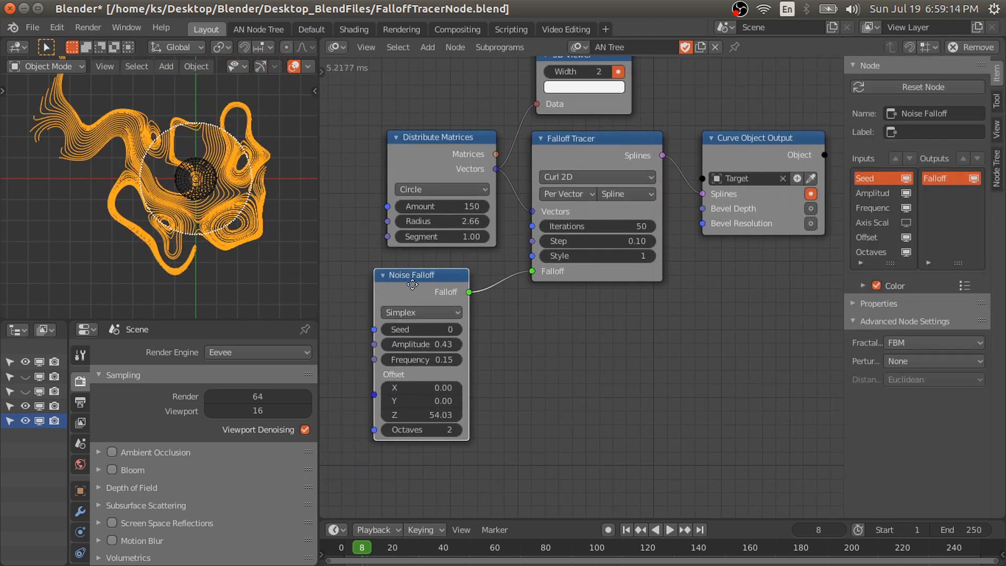
middle_click_drag(413, 282, 473, 277)
left_click_drag(473, 274, 361, 257)
middle_click_drag(393, 262, 447, 263)
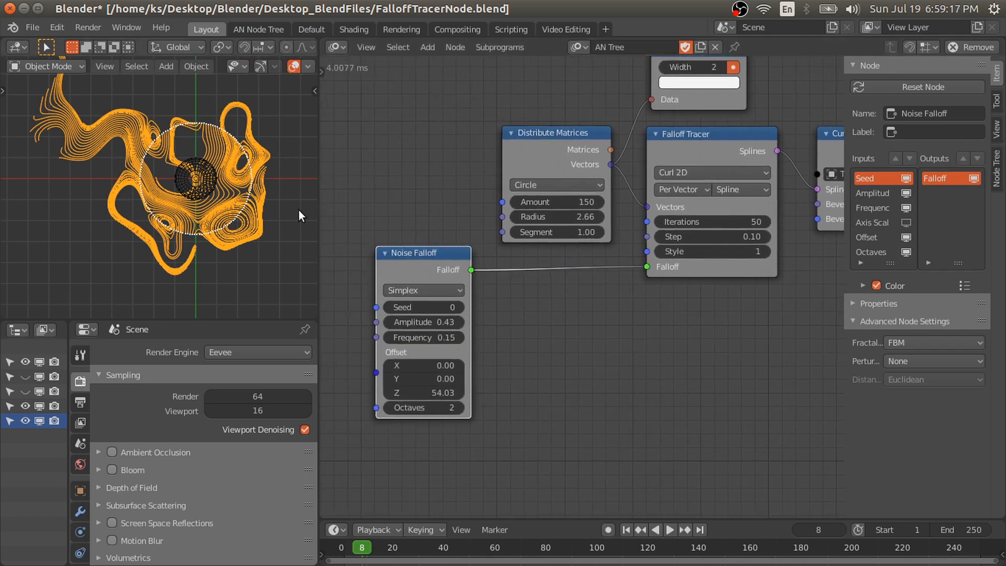
Delete the UV sphere inside the circle of points.
left_click(199, 179)
key("x")
left_click(207, 187)
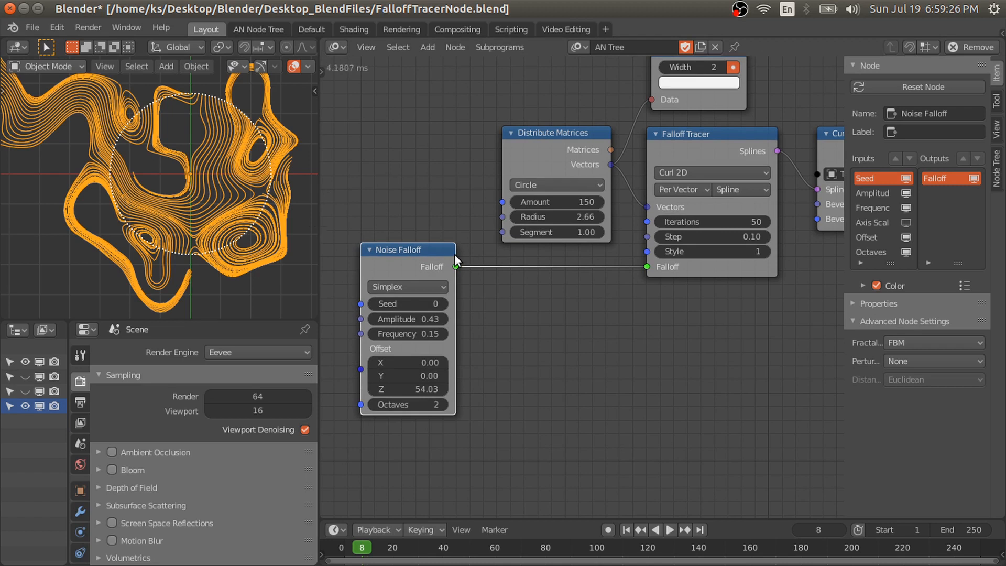
Insert a Mix Falloffs node on the link between the Noise Falloff and the Falloff Tracer.
key("shift+a")
mouse_move(478, 381)
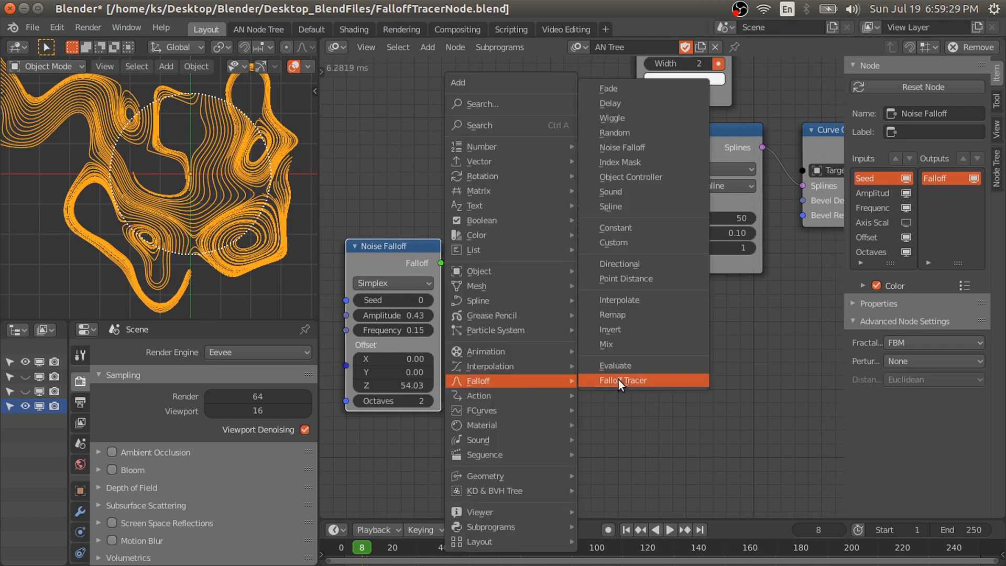
left_click(619, 343)
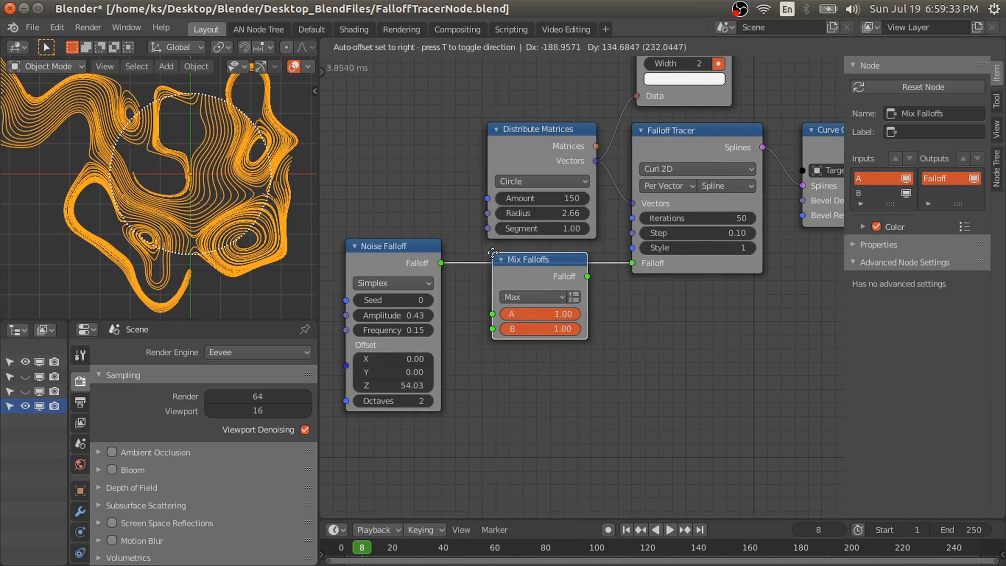
left_click(493, 249)
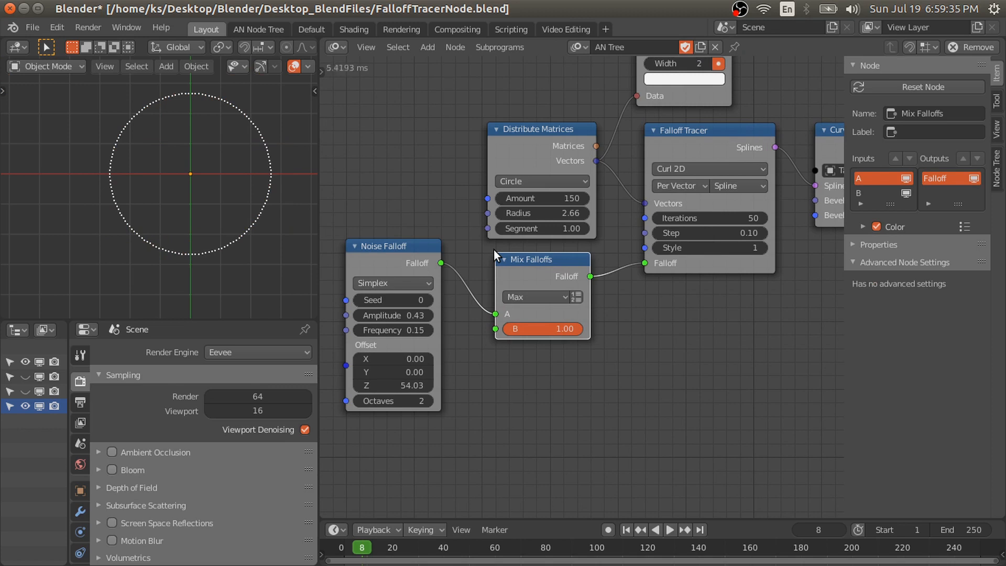
Add an Object Controller Falloff node below the Mix Falloffs node.
key("shift+a")
mouse_move(468, 356)
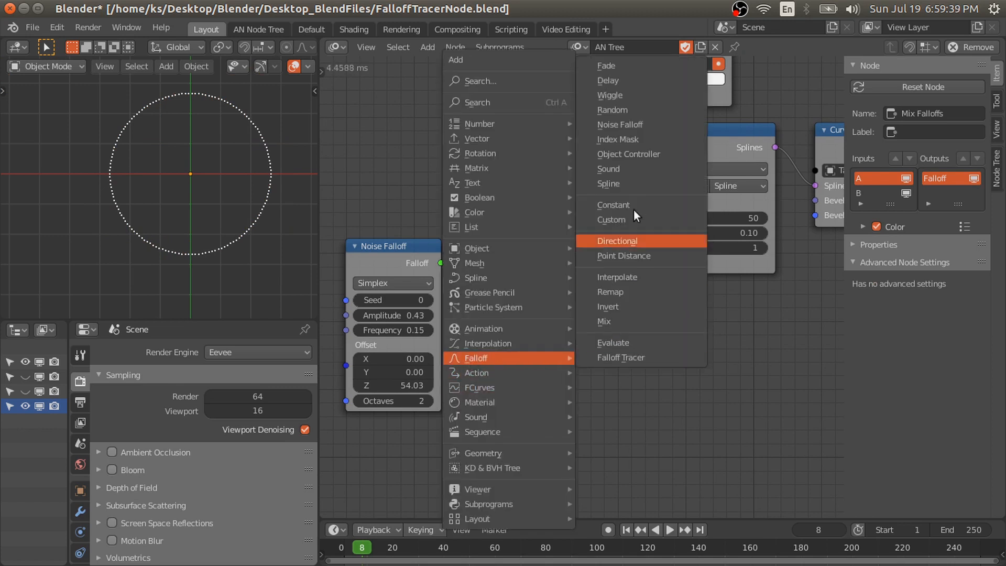
left_click(644, 155)
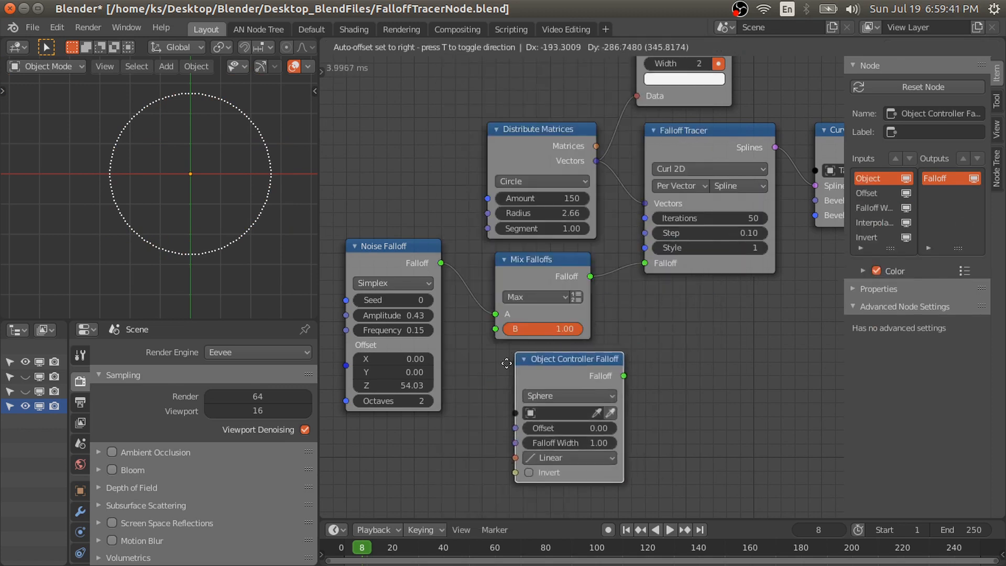
left_click(492, 357)
Add a sphere empty as the Object Controller Falloff's object and connect that node's falloff to input B of Mix Falloffs.
key("shift+a")
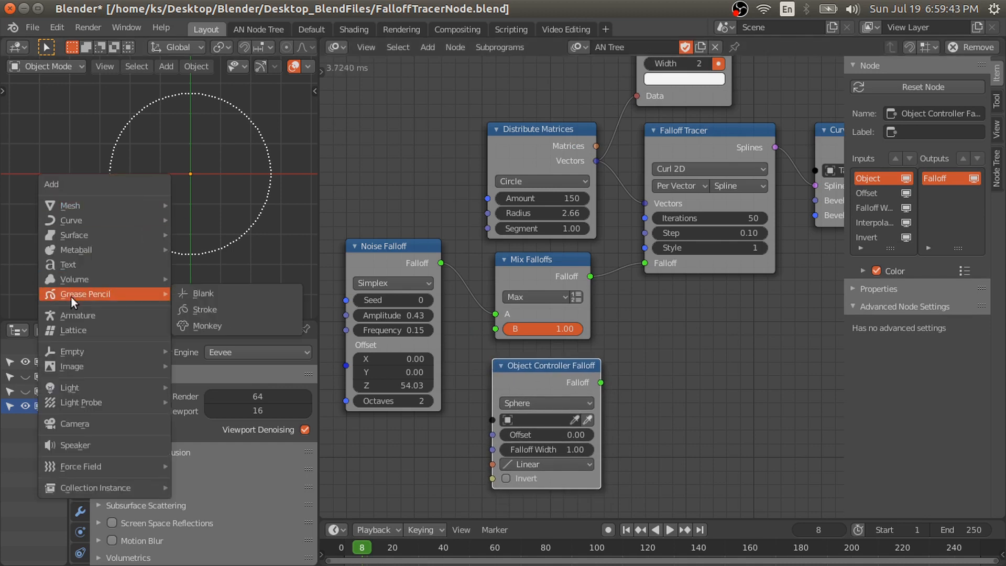
mouse_move(116, 351)
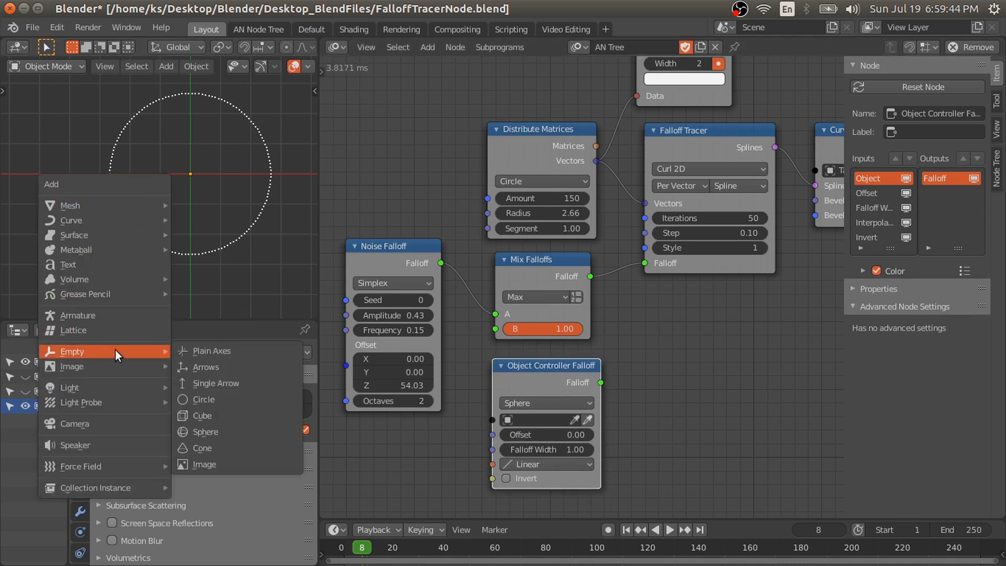
left_click(196, 433)
left_click_drag(601, 382, 495, 329)
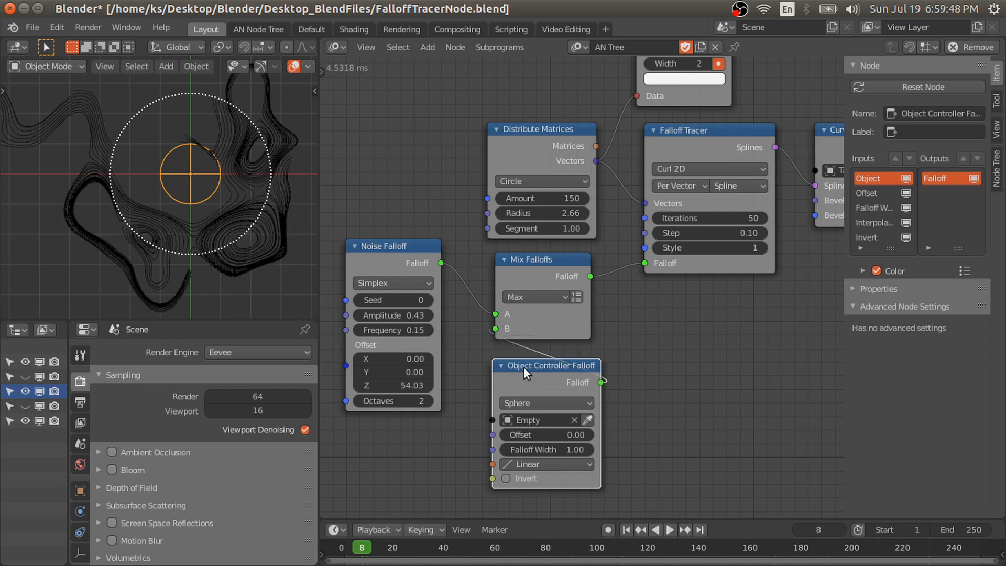
Set the Mix Falloffs type to Multiply and the Object Controller Falloff's width to 5.
left_click(532, 297)
left_click(509, 328)
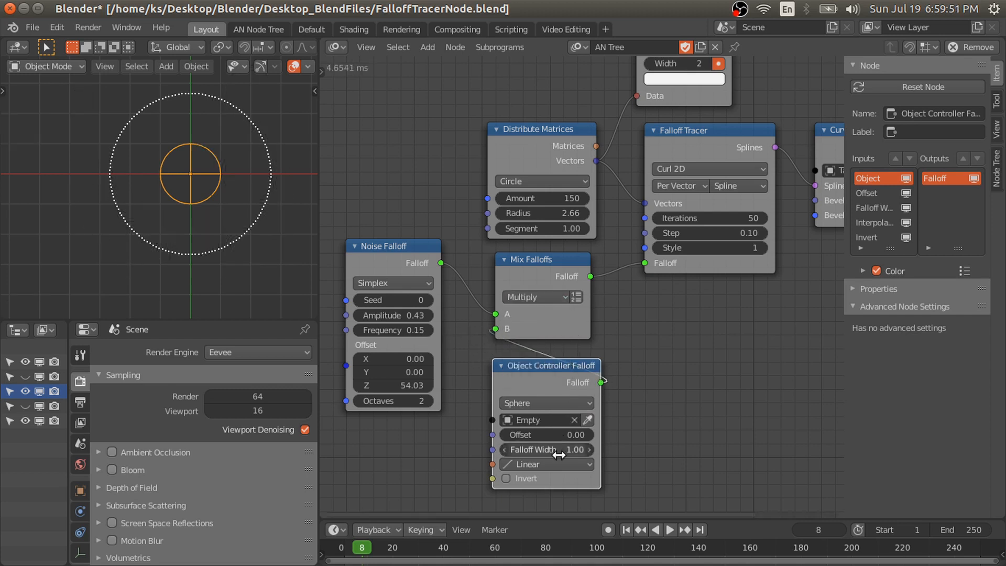
left_click_drag(554, 450, 590, 451)
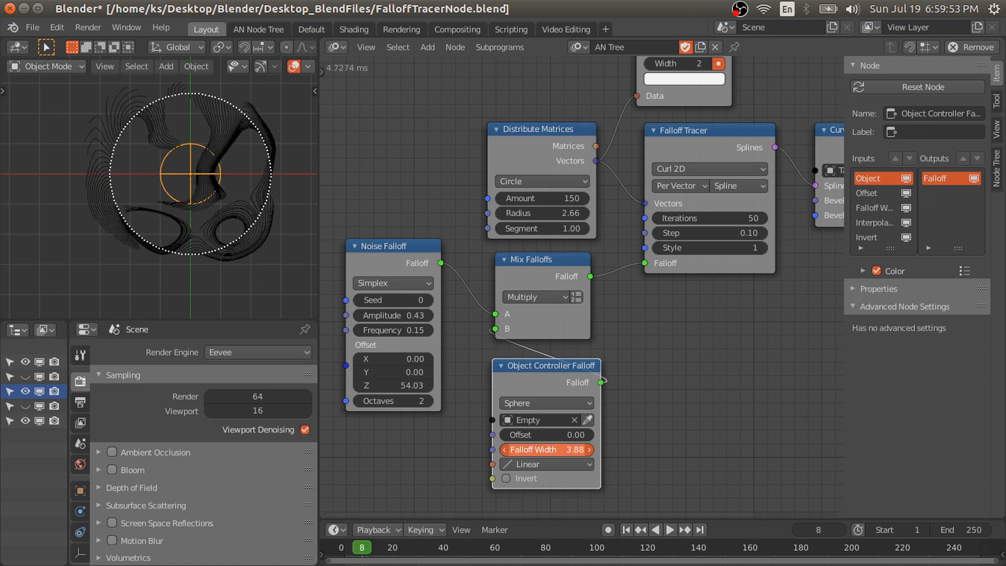
scroll(558, 425, "up", 2)
left_click(571, 439)
type("5")
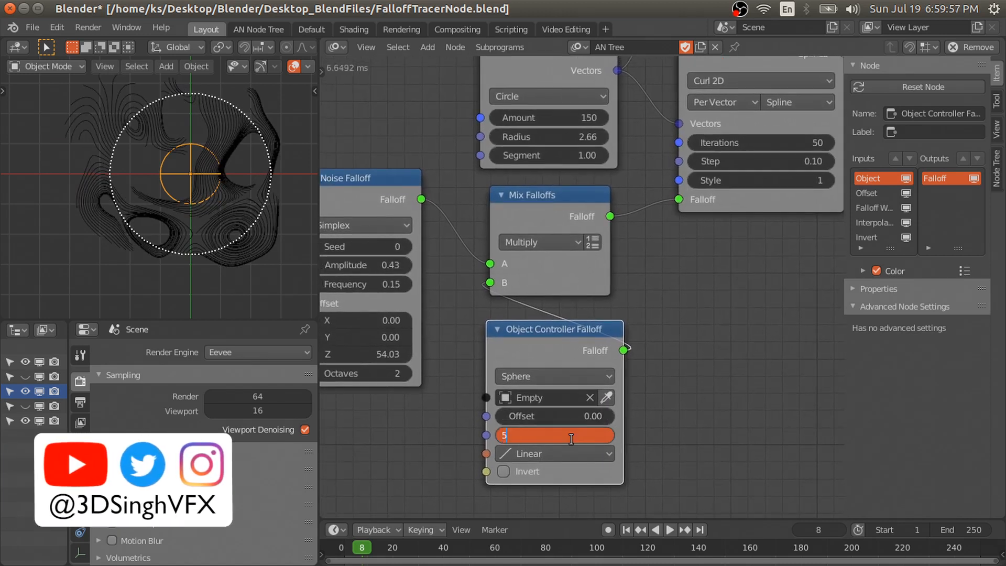
key("Return")
scroll(574, 346, "down", 2)
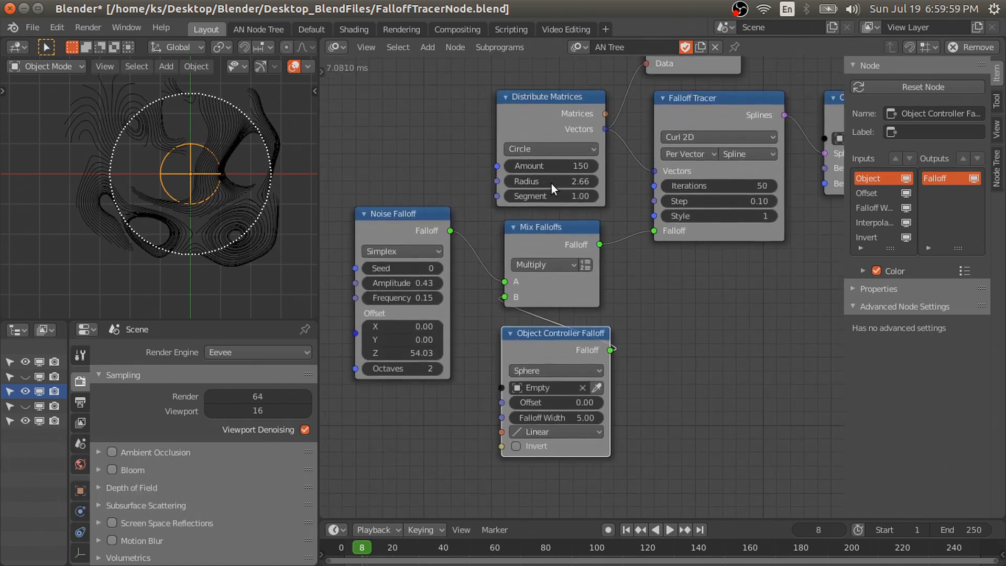
Switch Distribute Matrices from a circle to Grid mode and move the node up clear of Mix Falloffs.
middle_click_drag(561, 127, 555, 149)
middle_click_drag(681, 91, 665, 128)
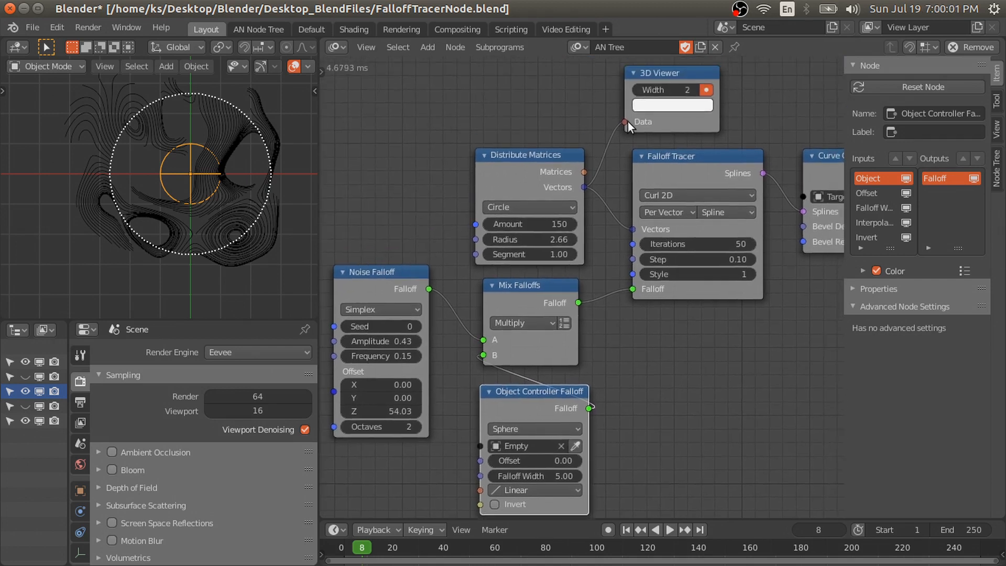
left_click(530, 209)
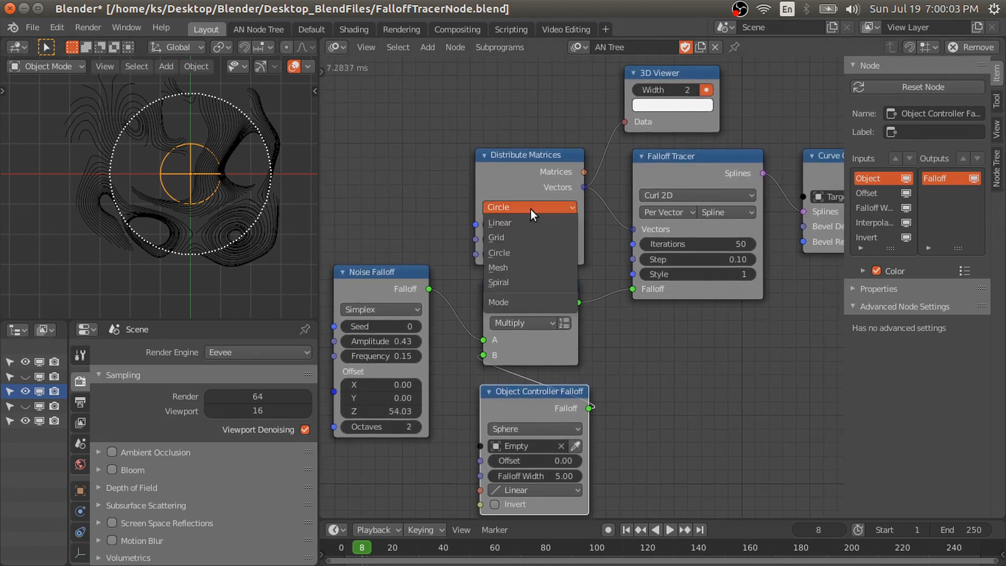
left_click(504, 238)
left_click_drag(507, 175, 503, 111)
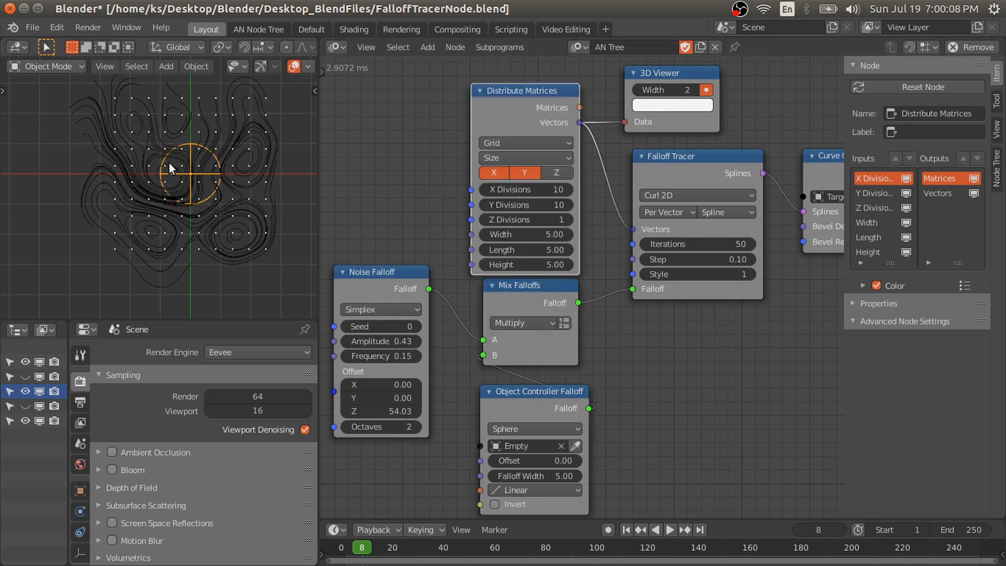
Set the grid's X and Y divisions to 15 in Distribute Matrices.
left_click(259, 159)
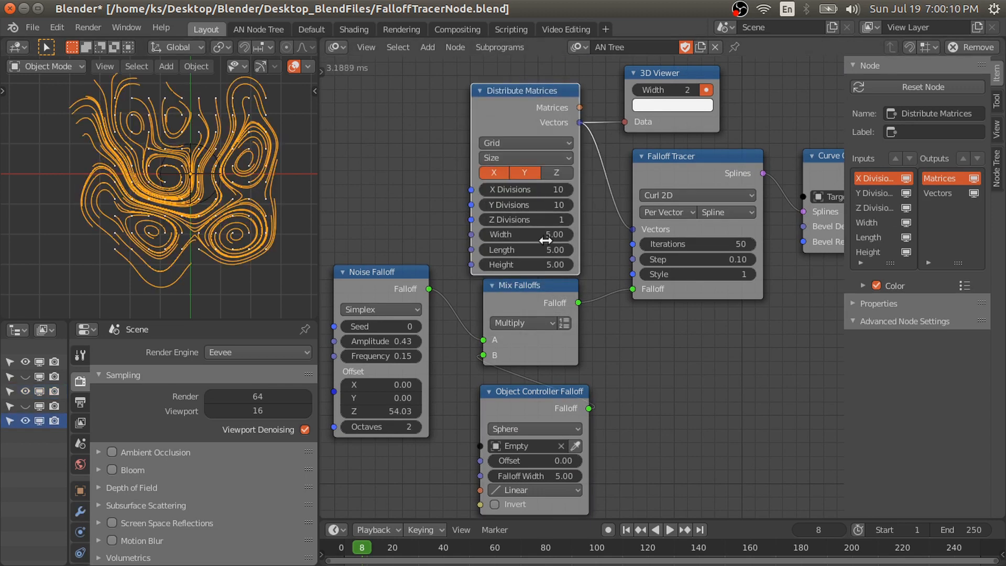
left_click(511, 299)
left_click_drag(524, 204, 545, 189)
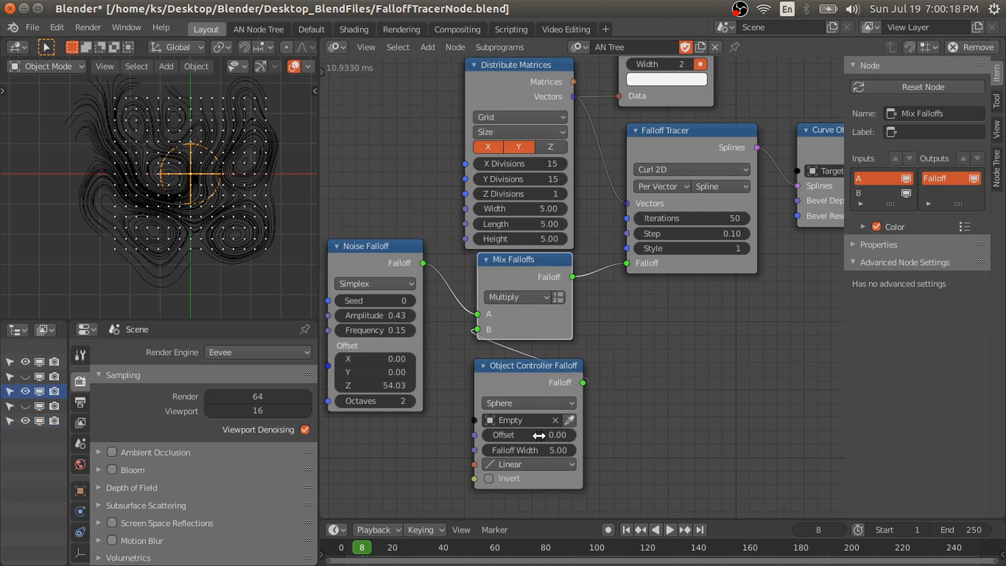
Try a falloff width of 3 on the Object Controller Falloff, and settle on 1.
left_click_drag(529, 451, 524, 450)
double_click(539, 450)
type("3")
key("Return")
double_click(540, 450)
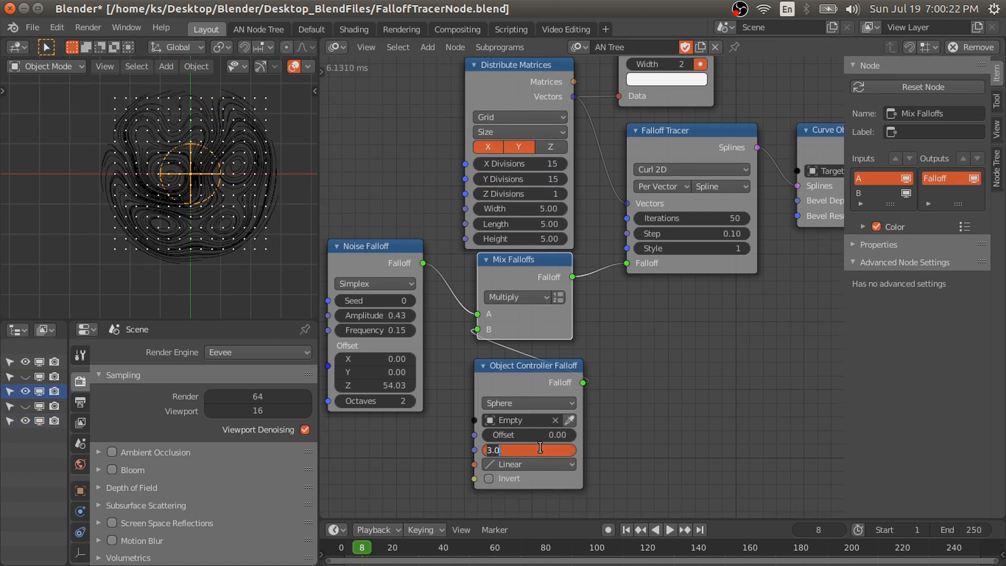
type("1")
key("Return")
Scale the sphere empty up around the grid of points, select the traced splines and maximize the 3D viewport.
scroll(243, 237, "up", 5)
left_click(197, 168)
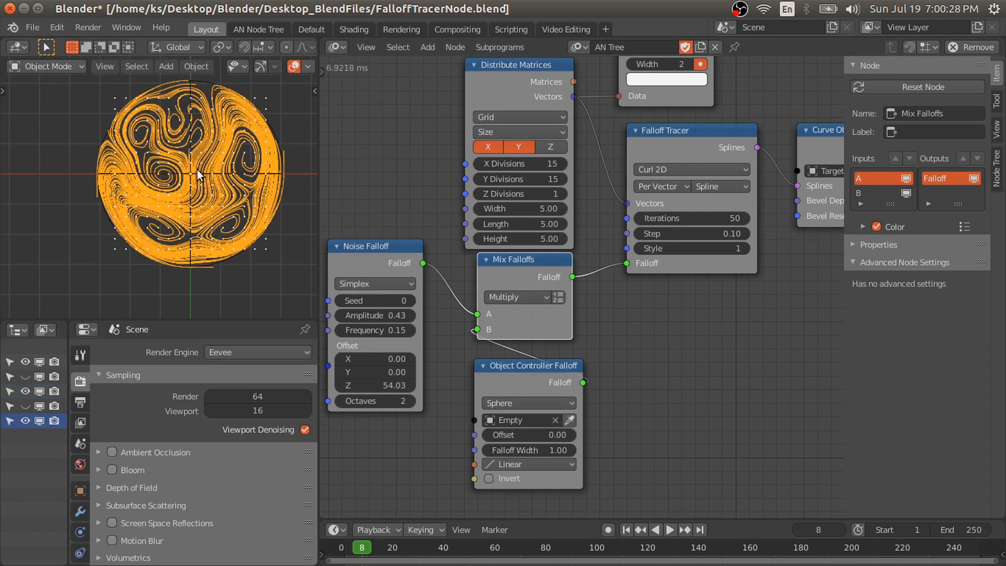
scroll(197, 169, "up", 2)
key("ctrl+space")
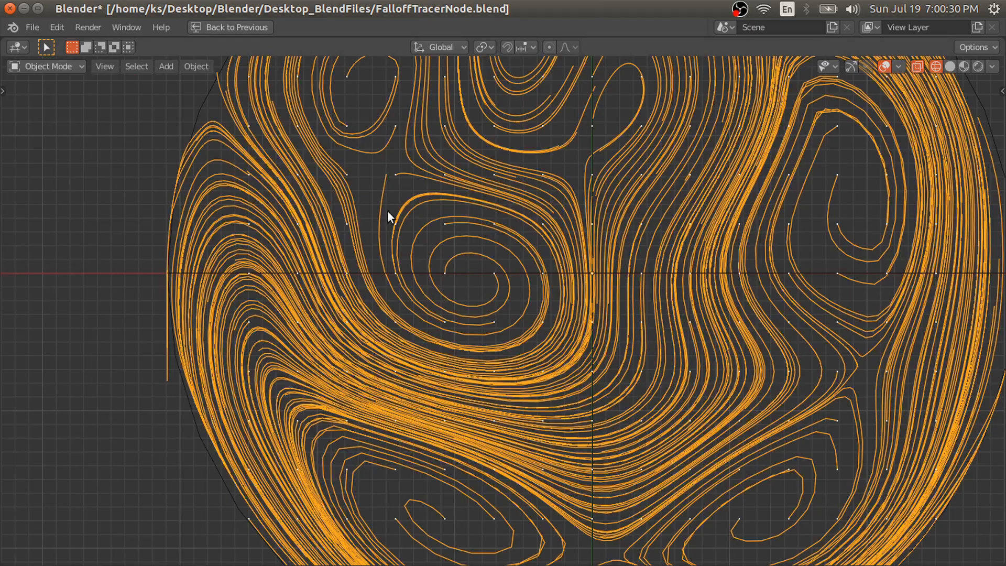
scroll(470, 225, "down", 3)
scroll(398, 248, "up", 1)
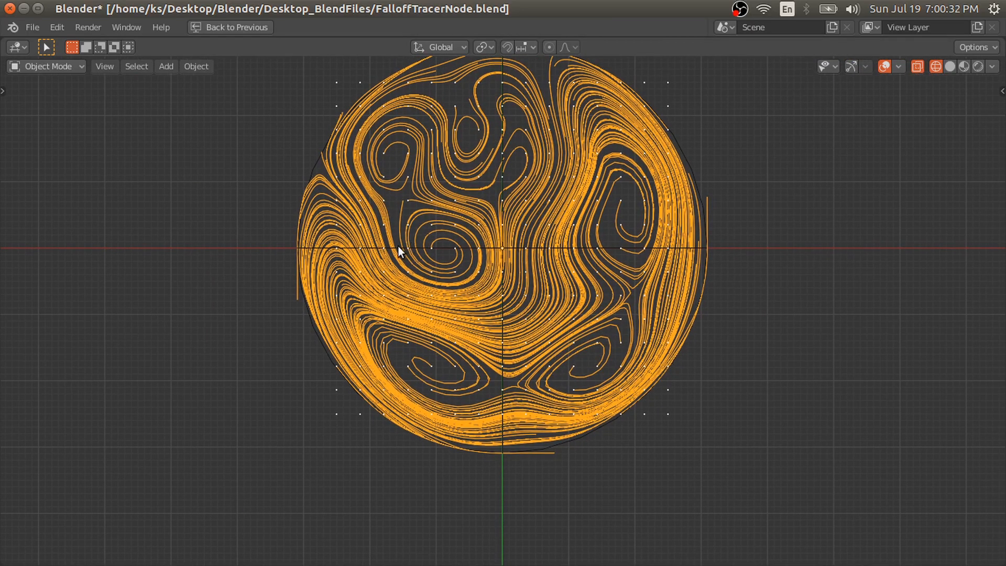
Move the sphere empty around the grid of points, leave it slightly offset along X and restore the split layout.
left_click(399, 246)
key("g")
left_click(397, 244)
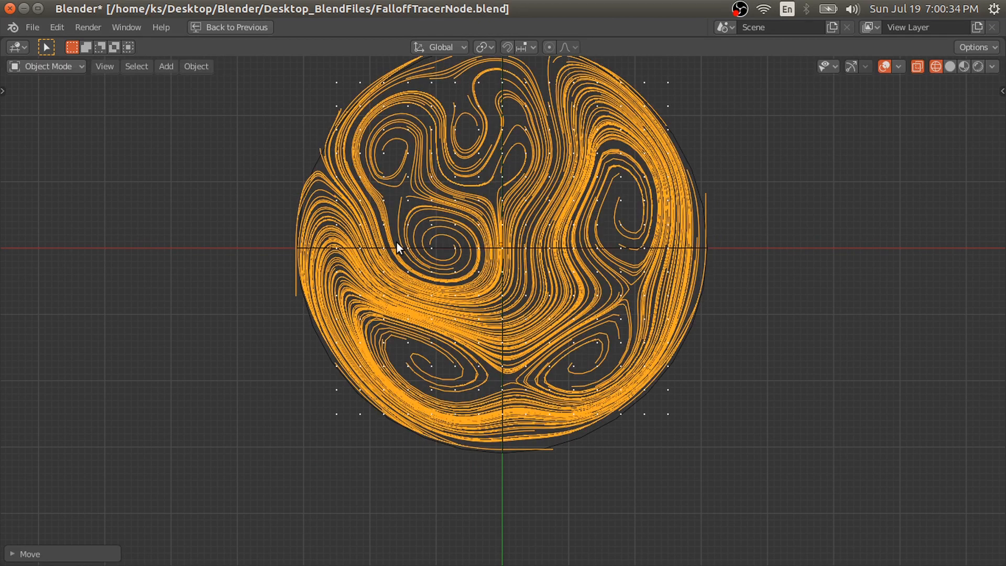
key("s")
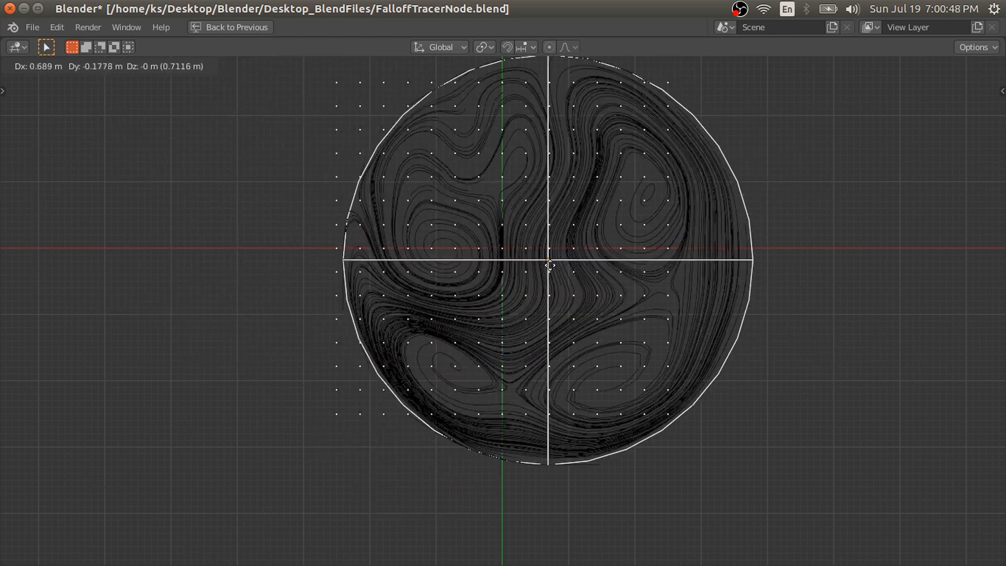
left_click(478, 257)
key("ctrl+space")
Select the traced splines and enable Invert on the Object Controller Falloff.
scroll(149, 187, "up", 3)
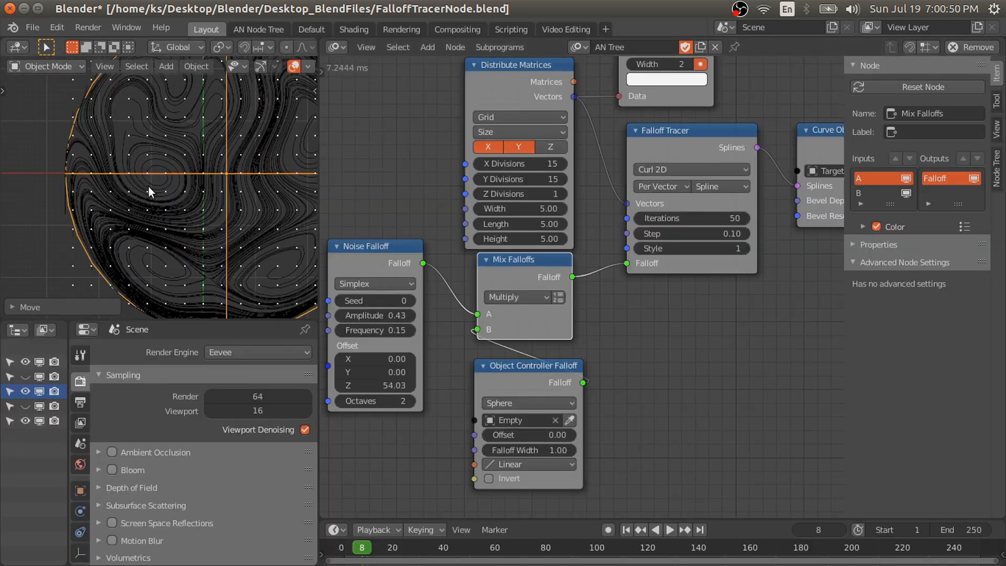
left_click(174, 212)
scroll(185, 219, "down", 2)
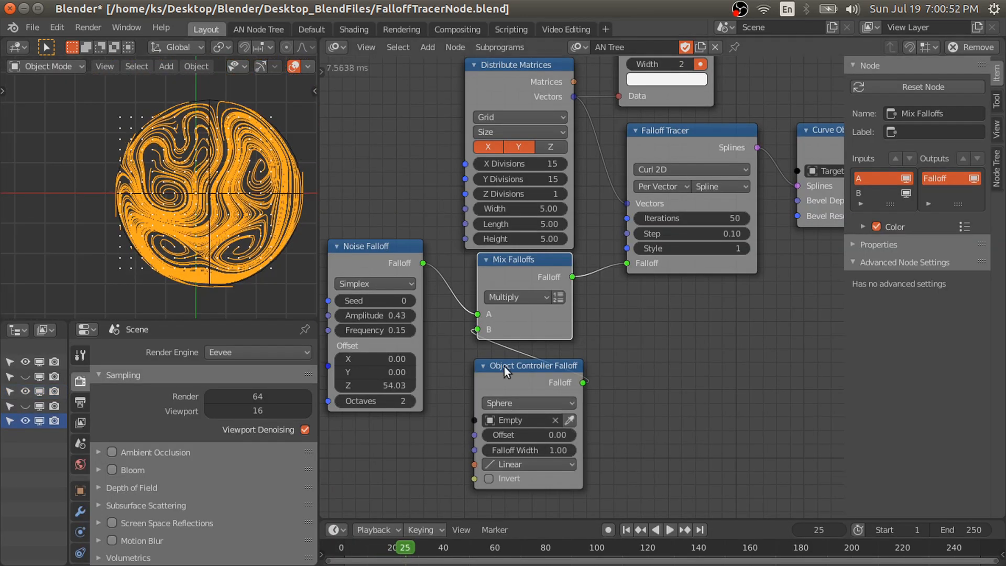
scroll(514, 398, "up", 1)
left_click(494, 490)
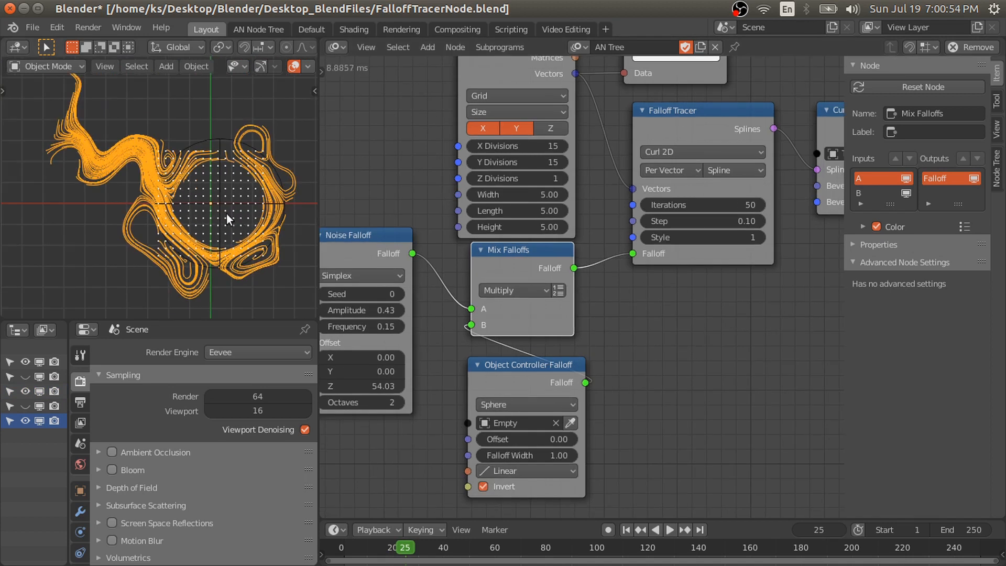
In a maximized 3D viewport, move the sphere empty over the upper-right part of the point grid and reselect the splines.
key("ctrl+space")
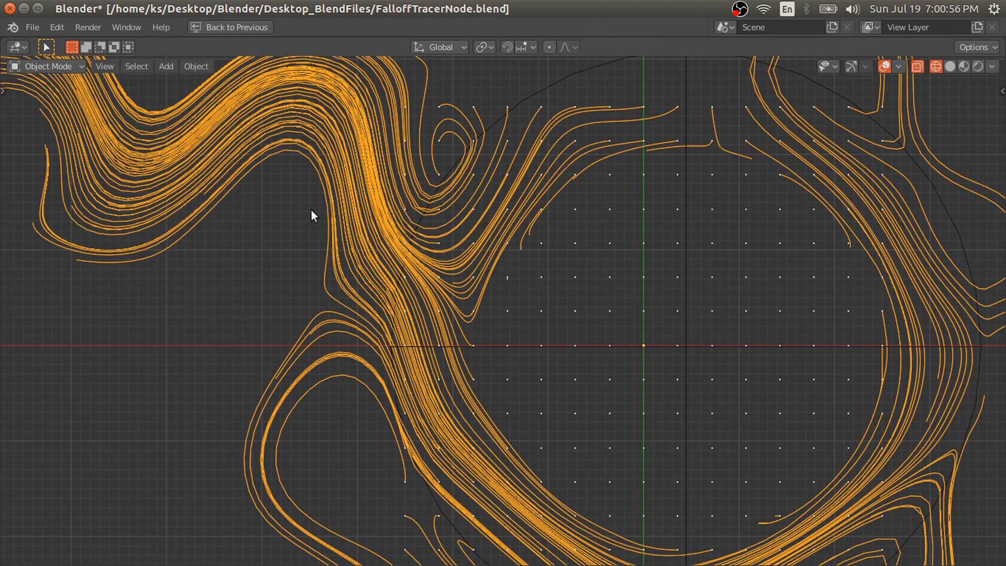
scroll(491, 262, "down", 3)
left_click(562, 262)
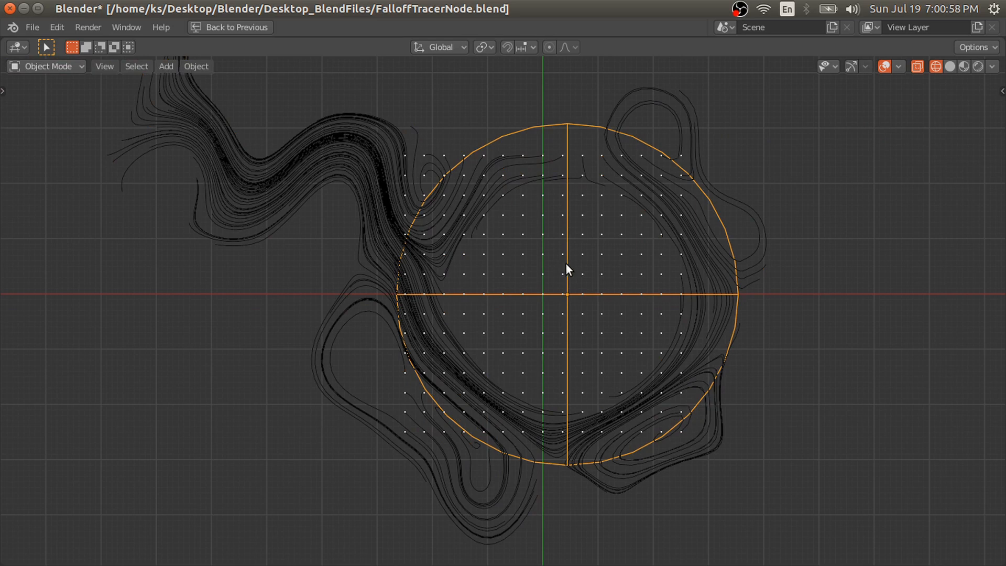
key("g")
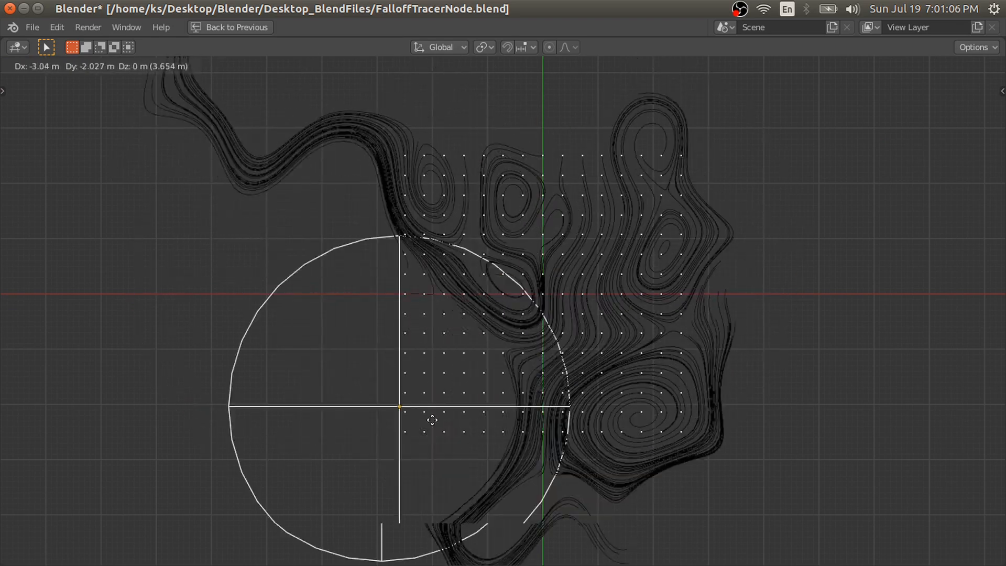
left_click(665, 225)
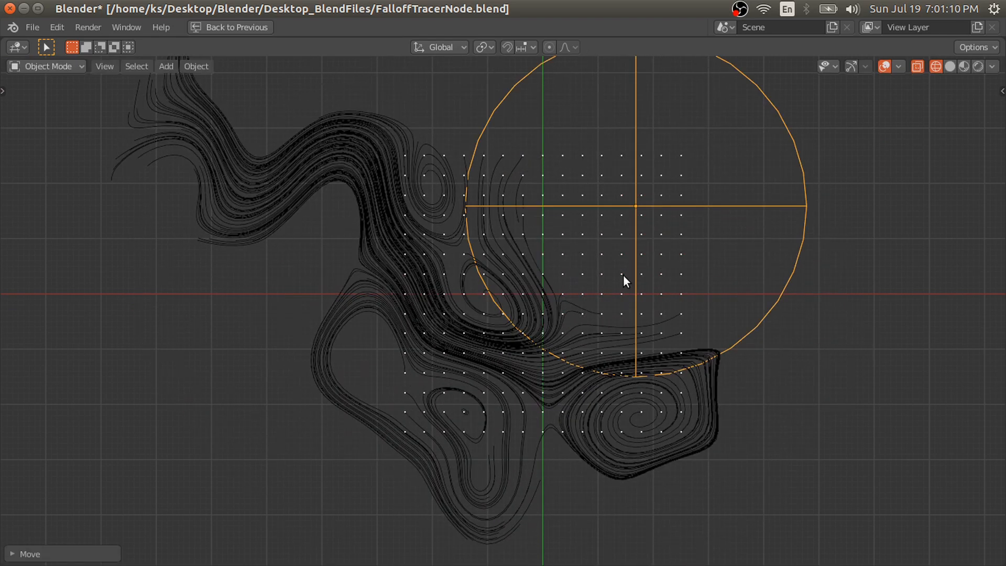
middle_click_drag(623, 274, 541, 271, "shift")
left_click(308, 196)
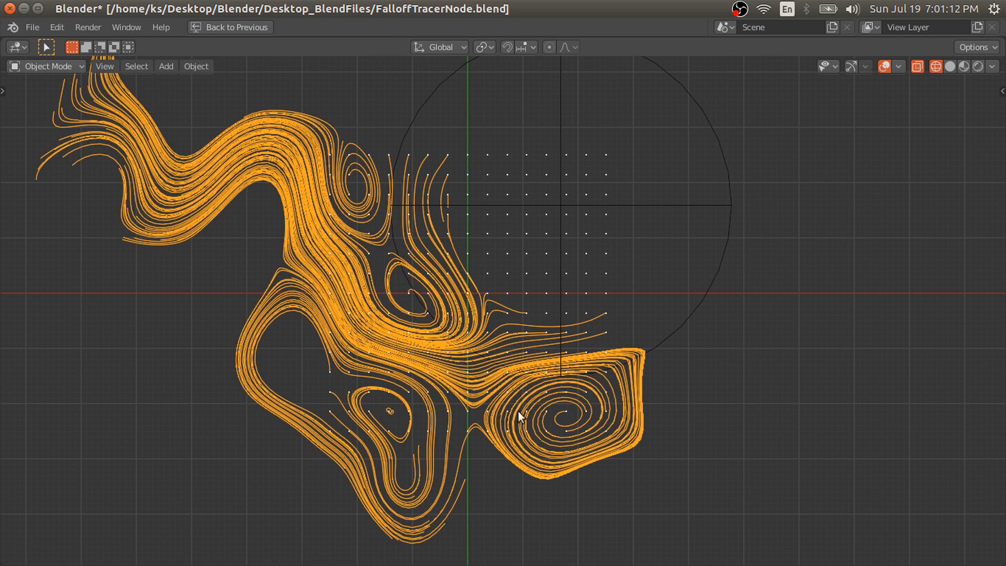
key("ctrl+space")
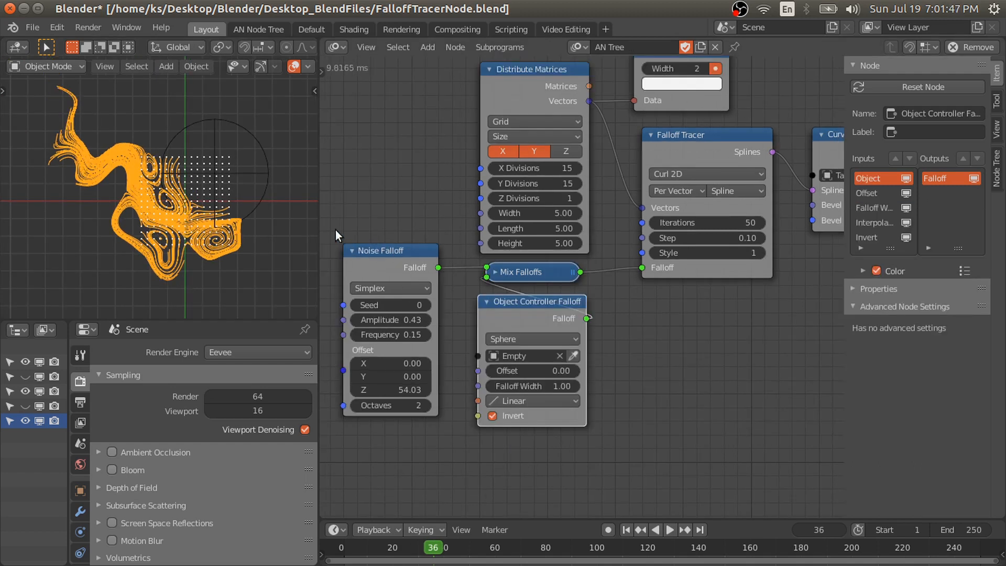
Move the sphere empty back over the middle of the point grid, left of the origin, and select the splines.
scroll(225, 184, "up", 3)
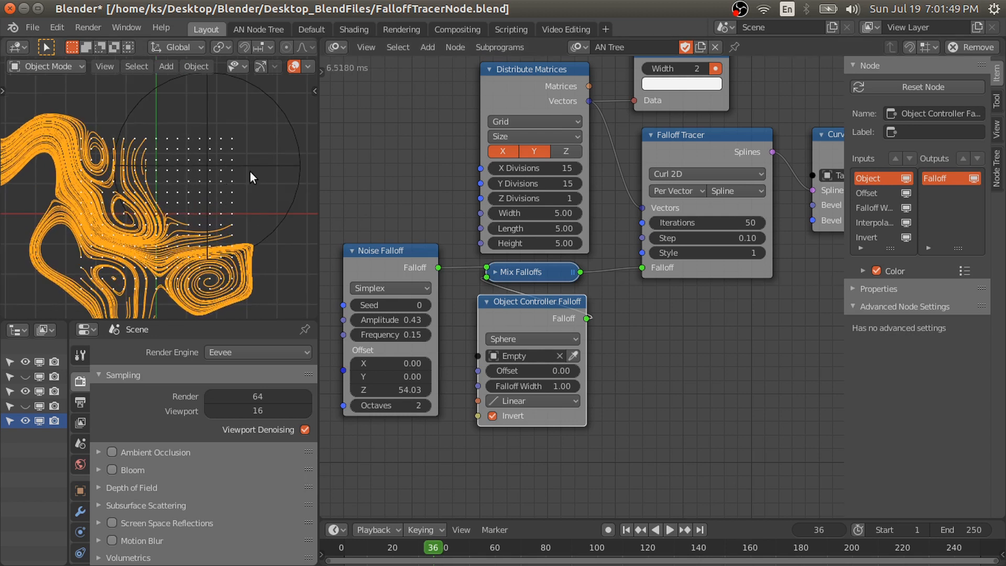
left_click(283, 164)
key("g")
left_click(193, 191)
left_click(231, 190)
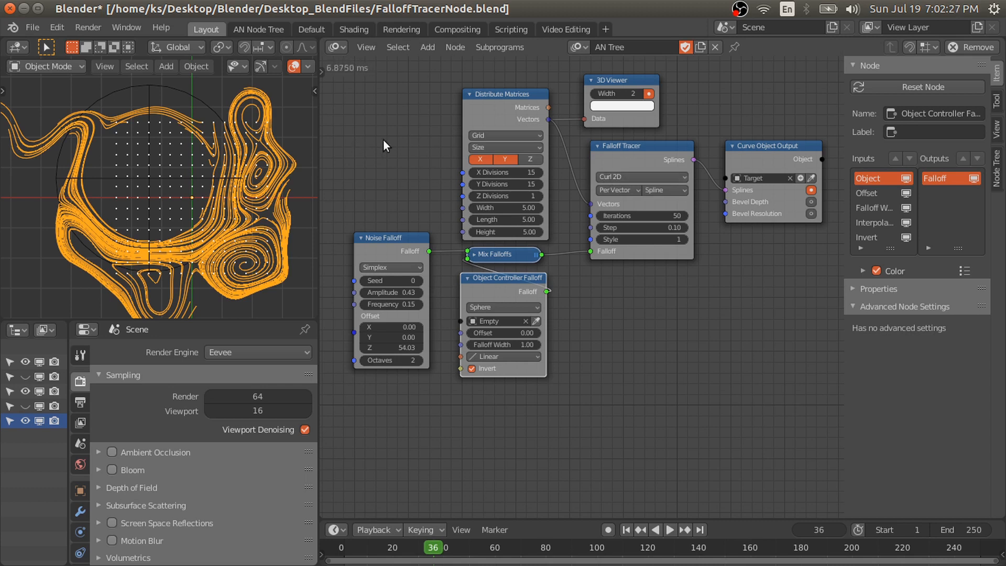
Open FalloffTracer_curl3d_4.blend, maximize its node editor and select the Noise Falloff node.
left_click(31, 28)
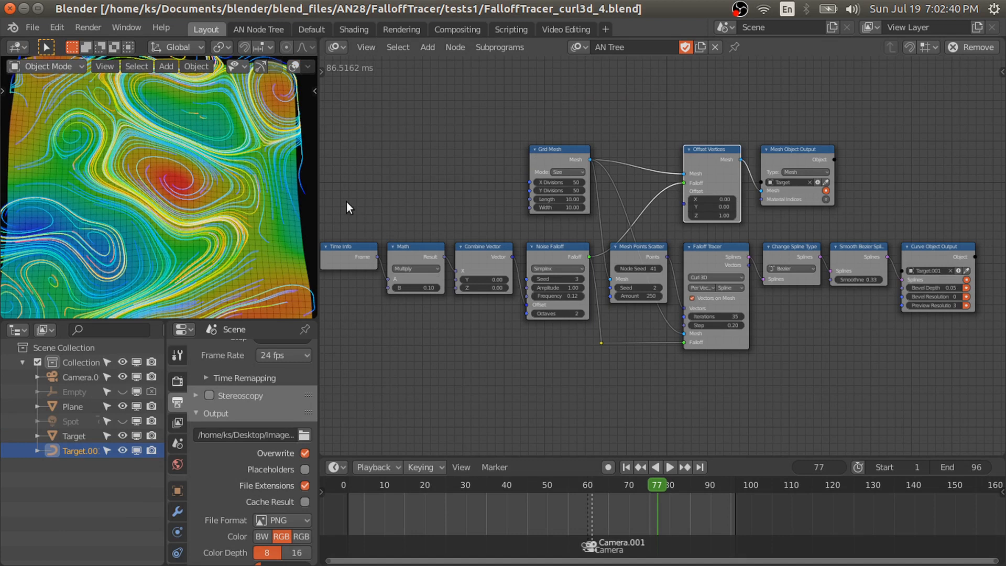
scroll(347, 202, "down", 2)
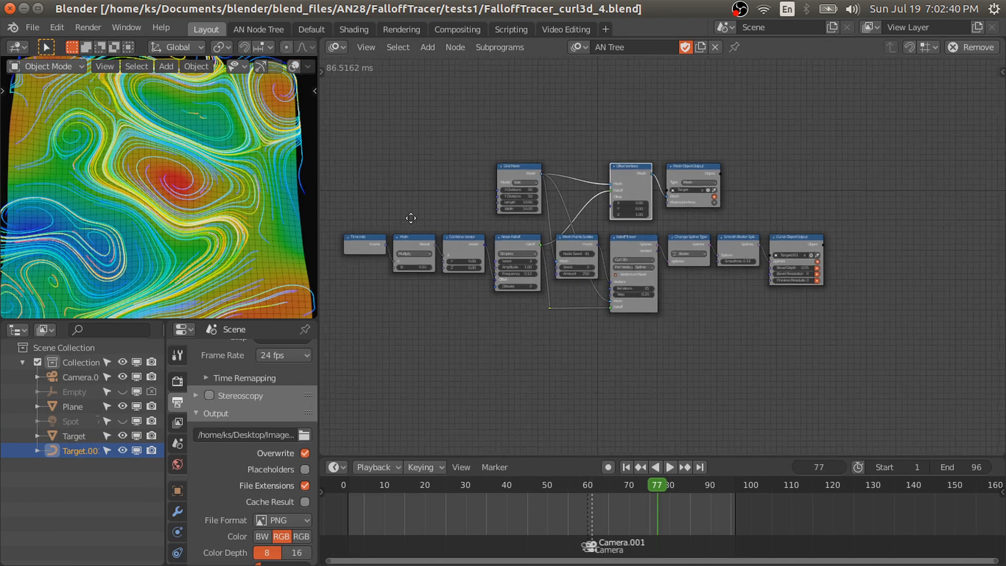
scroll(448, 227, "up", 2)
key("ctrl+space")
scroll(460, 278, "up", 2)
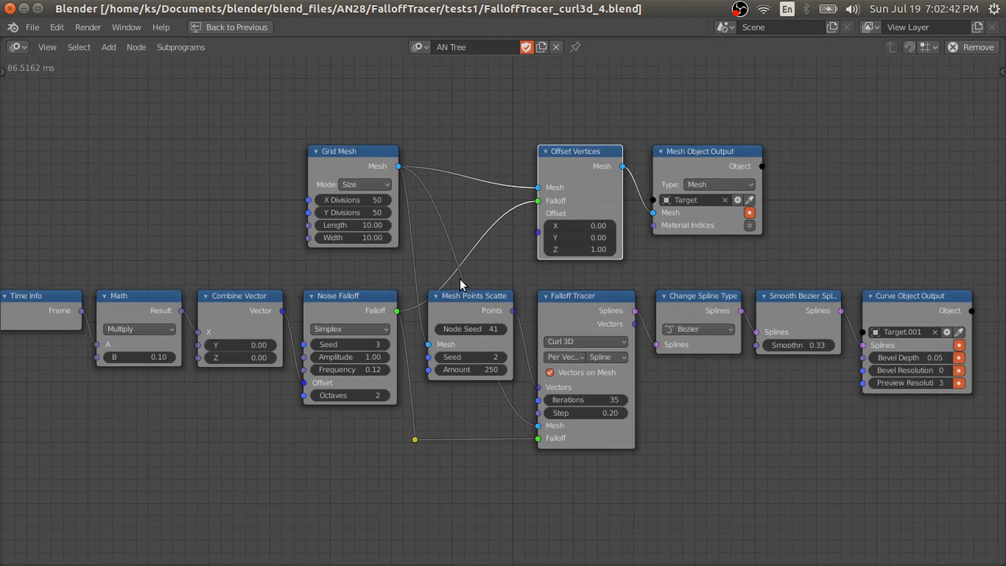
left_click(354, 286)
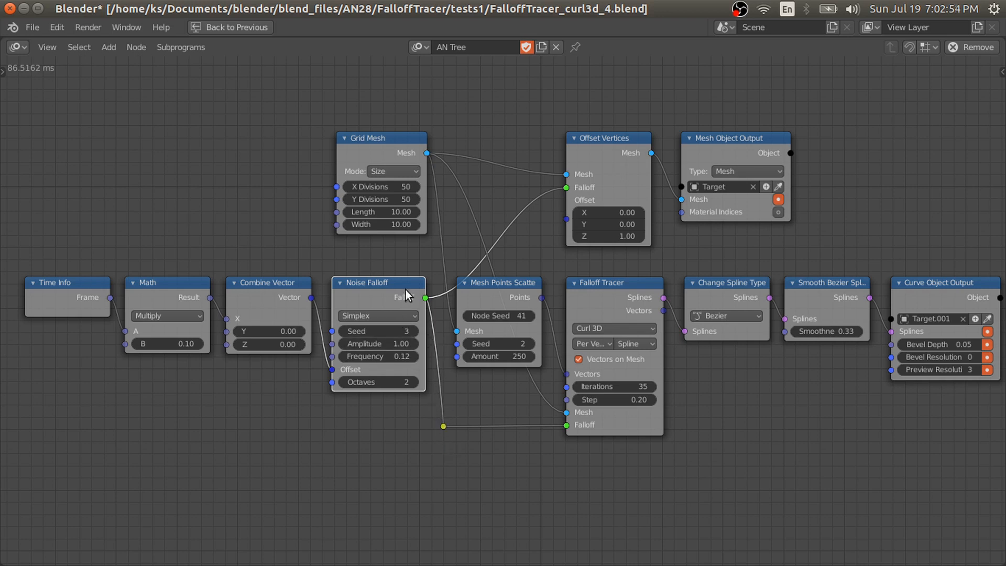
Examine the Falloff Tracer and Grid Mesh nodes, and the Curl 3D splines on the mesh from above and close up.
left_click(611, 292)
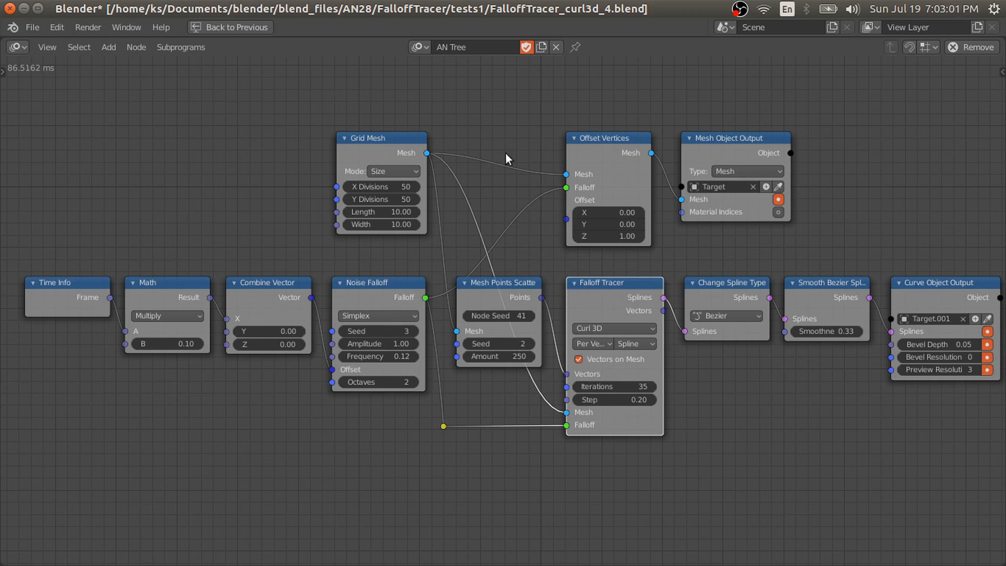
left_click(412, 152)
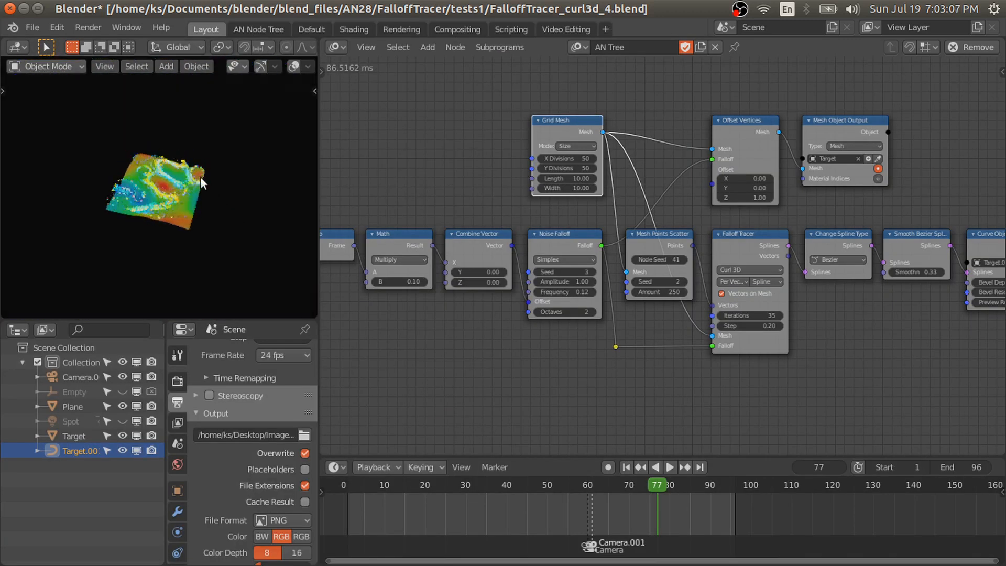
middle_click_drag(200, 178, 190, 221)
key("KP_7")
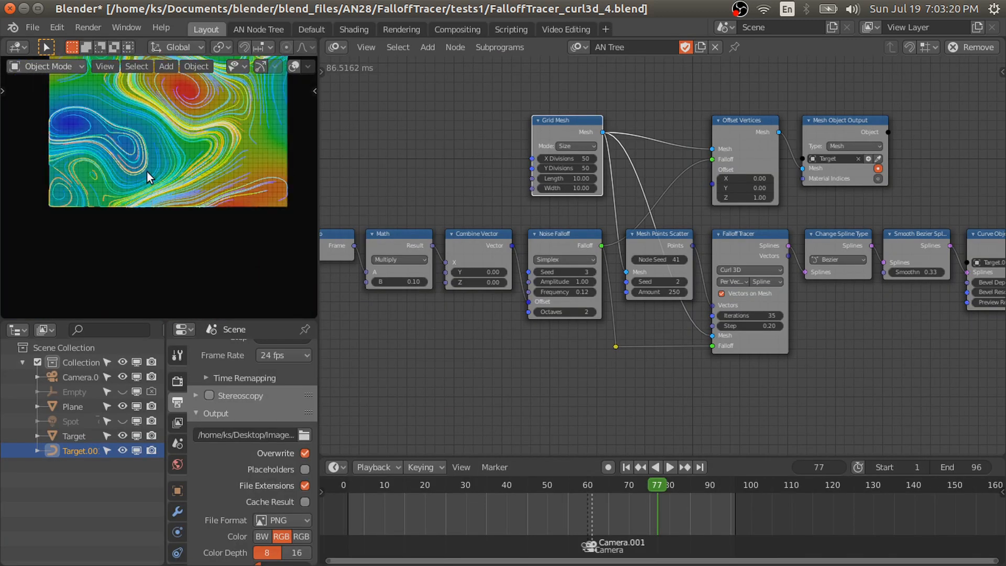
scroll(145, 166, "up", 3)
middle_click_drag(143, 162, 173, 193, "shift")
scroll(157, 194, "up", 1)
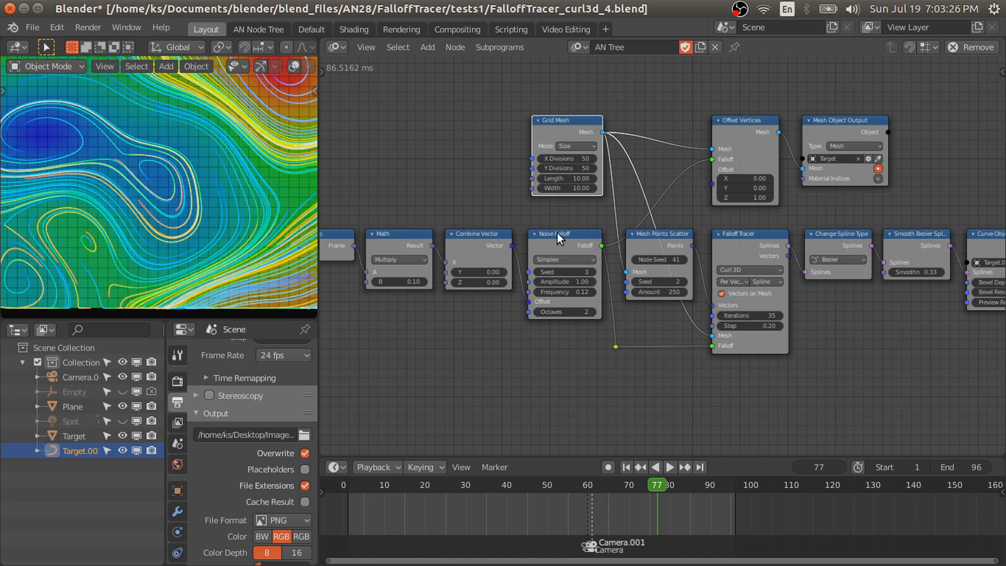
scroll(202, 204, "down", 2)
middle_click_drag(250, 124, 213, 176, "shift")
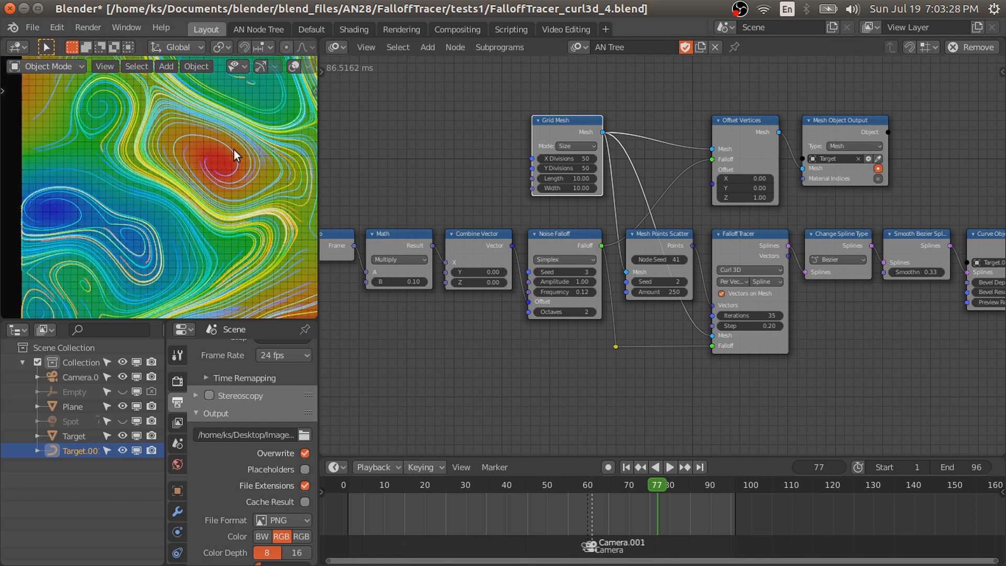
scroll(220, 163, "up", 1)
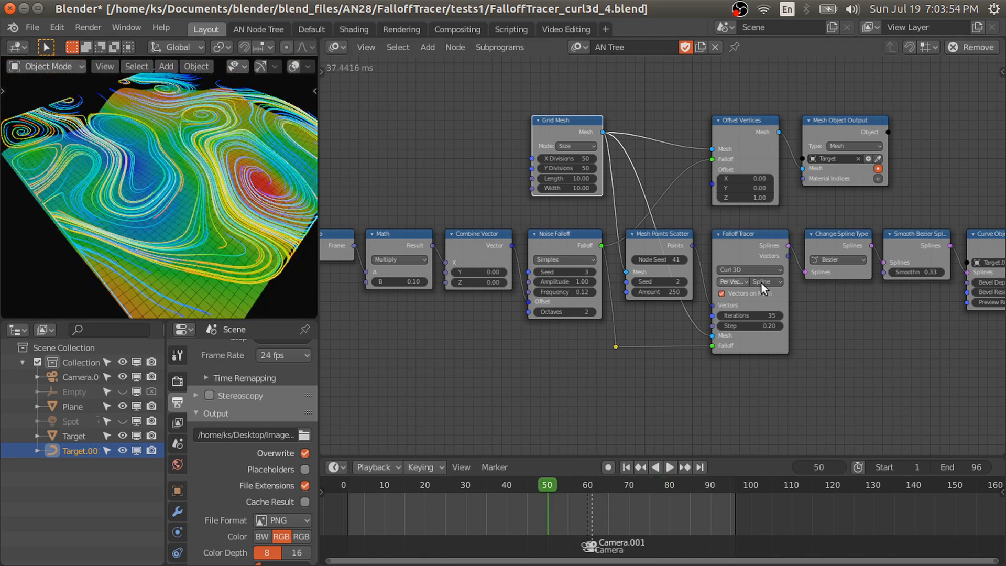
Switch the Falloff Tracer to Gradient 3D and inspect the splines on the mesh from low angles and from above.
scroll(762, 283, "up", 2)
left_click(749, 264)
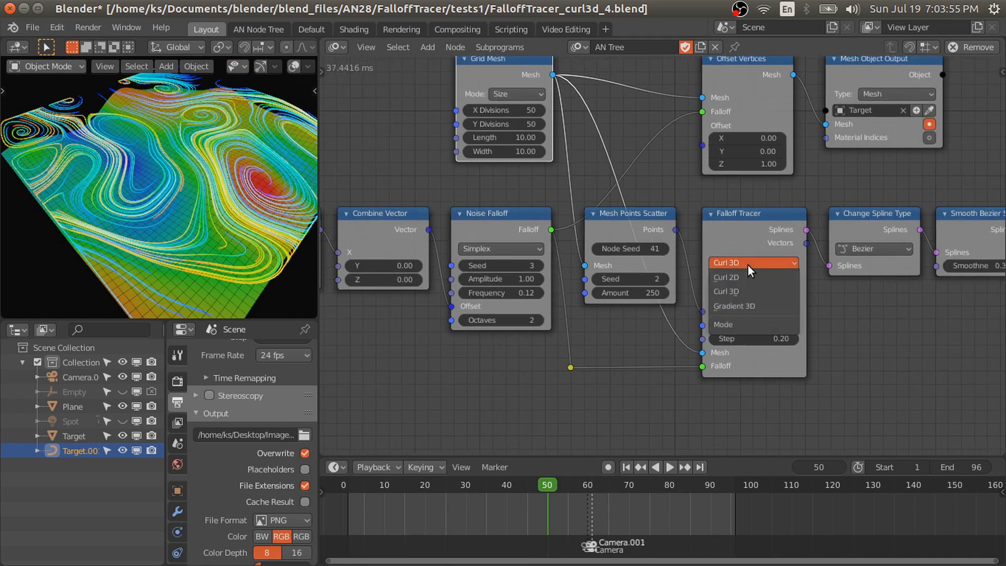
left_click(756, 304)
middle_click_drag(166, 211, 71, 193)
middle_click_drag(171, 217, 205, 237)
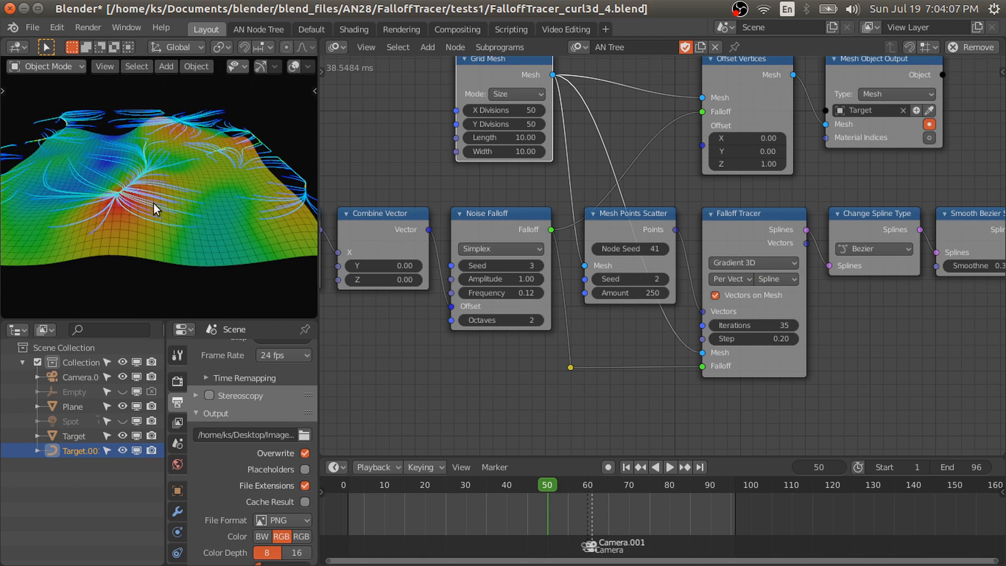
mouse_move(121, 198)
middle_mouse_down()
mouse_move(184, 229)
mouse_move(101, 199)
middle_mouse_up()
middle_click_drag(184, 168, 196, 186)
key("KP_7")
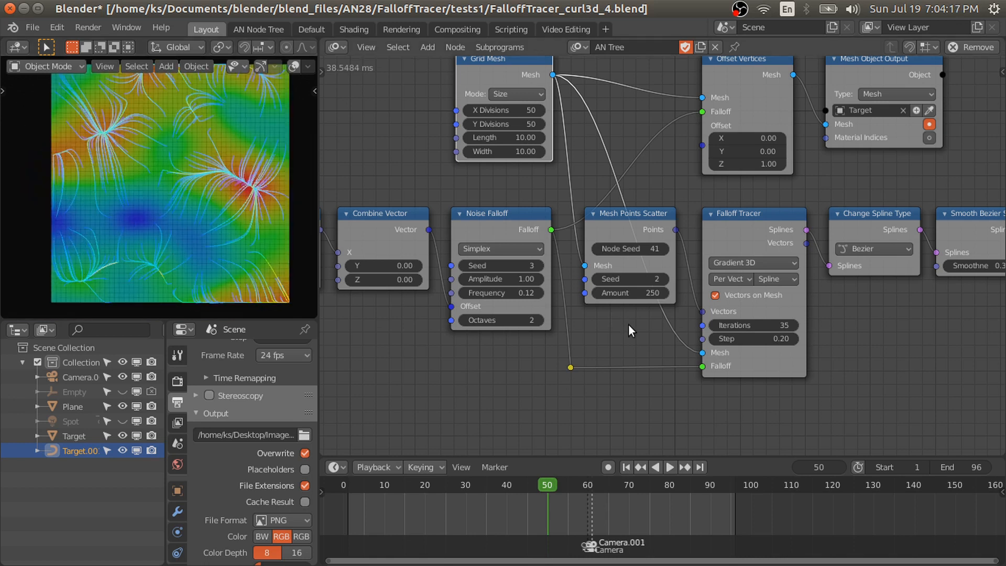
Switch the Falloff Tracer's mode to Curl 2D.
scroll(628, 324, "down", 2)
middle_click_drag(679, 298, 663, 309)
left_click(700, 287)
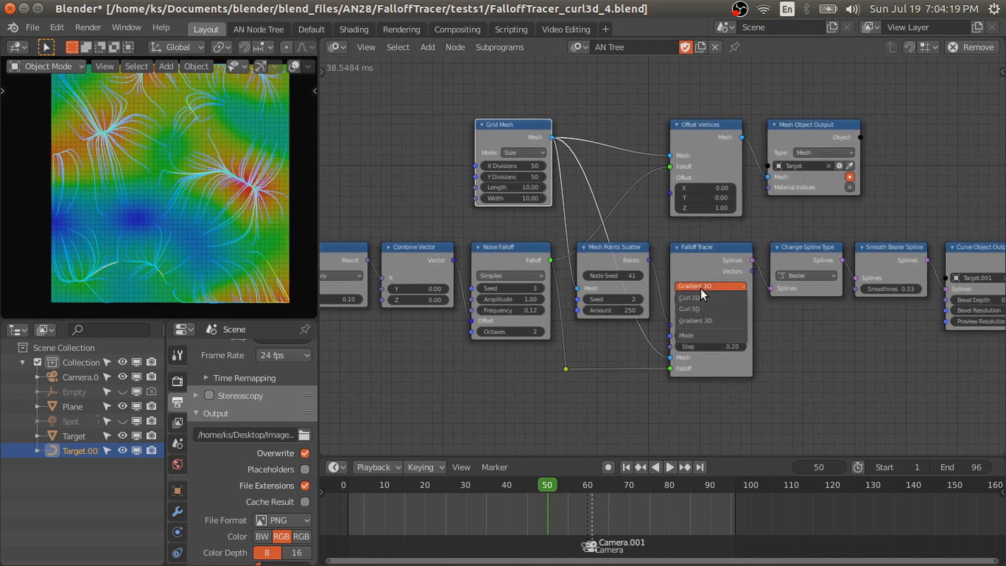
left_click(707, 322)
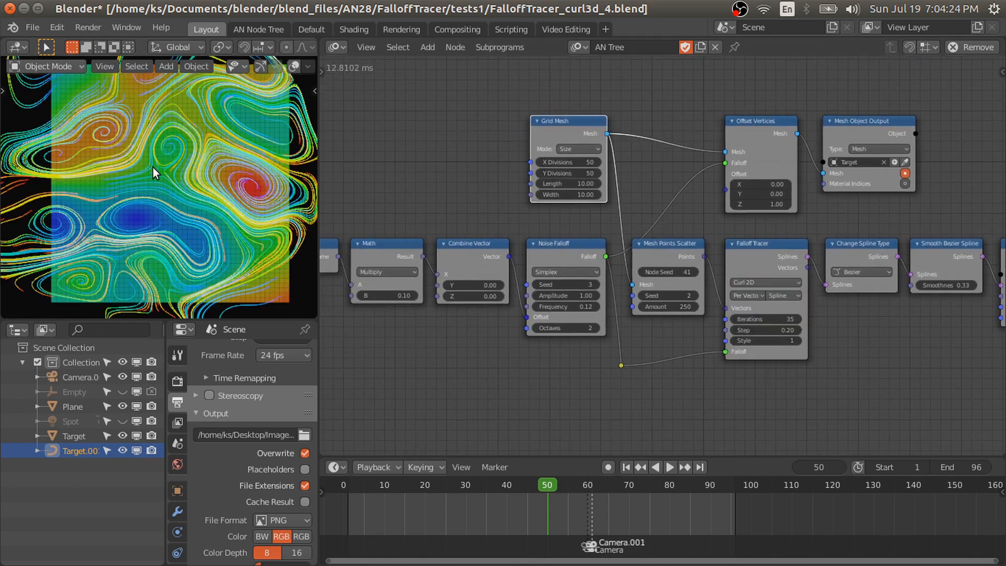
Add a sphere empty to the scene and clear its location so it sits at the origin.
key("shift+a")
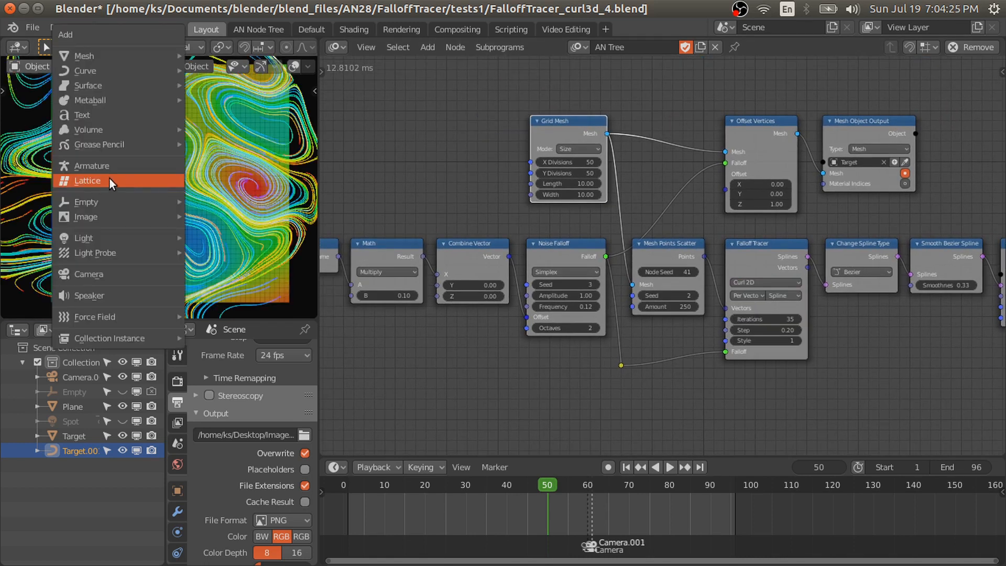
left_click(209, 286)
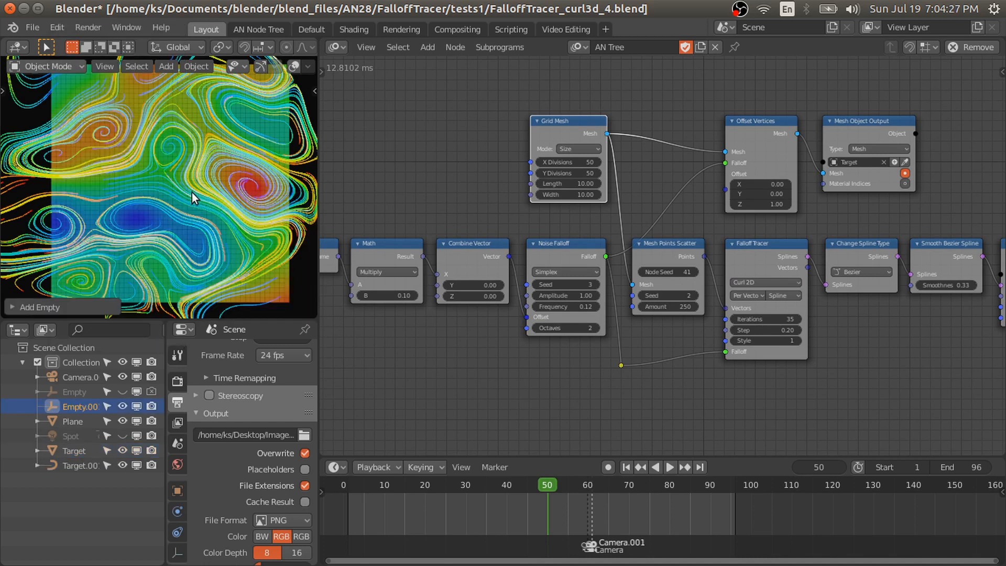
key("alt+g")
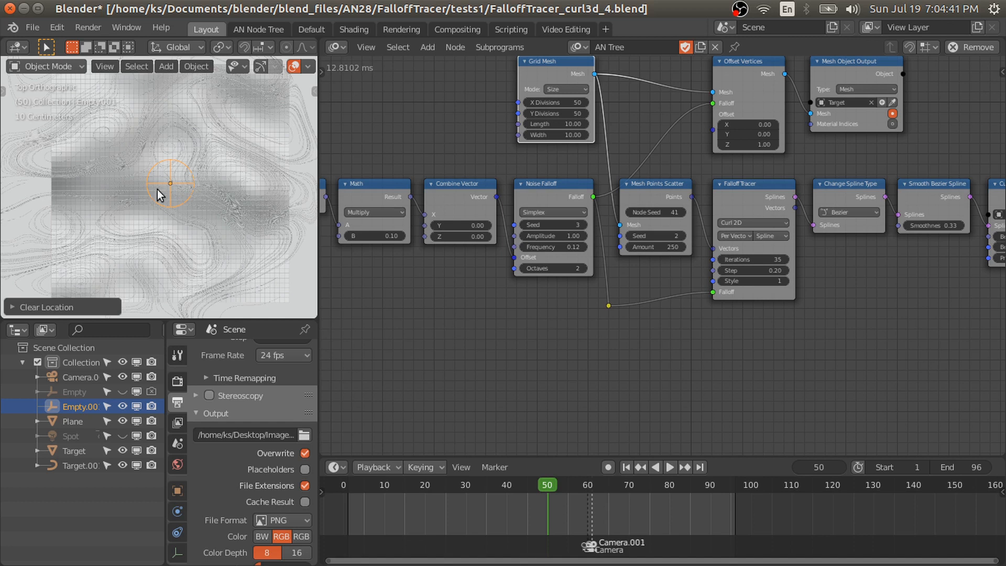
Add an Object Controller Falloff node below the Noise Falloff and assign Empty.001 as its object.
key("shift+a")
mouse_move(414, 386)
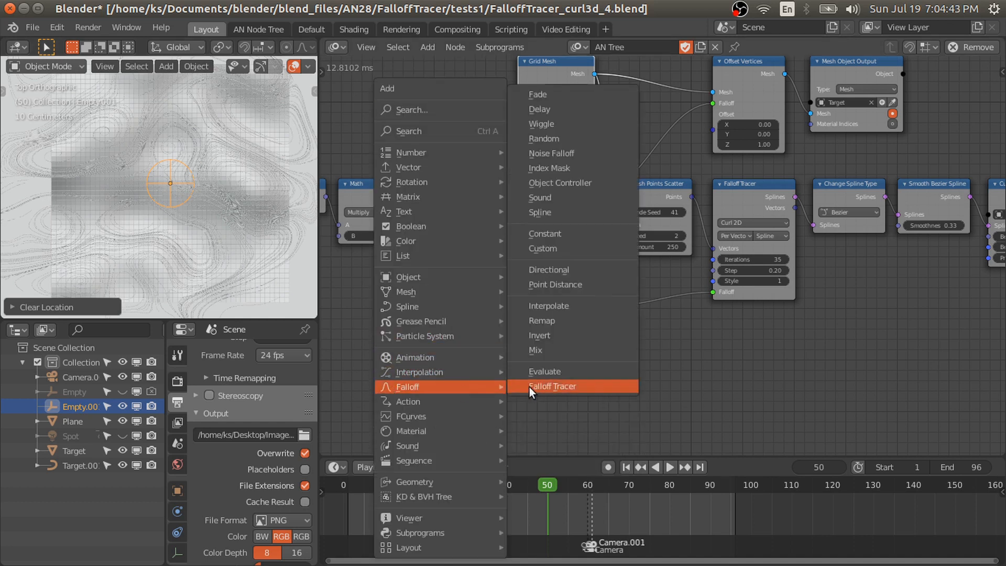
left_click(568, 183)
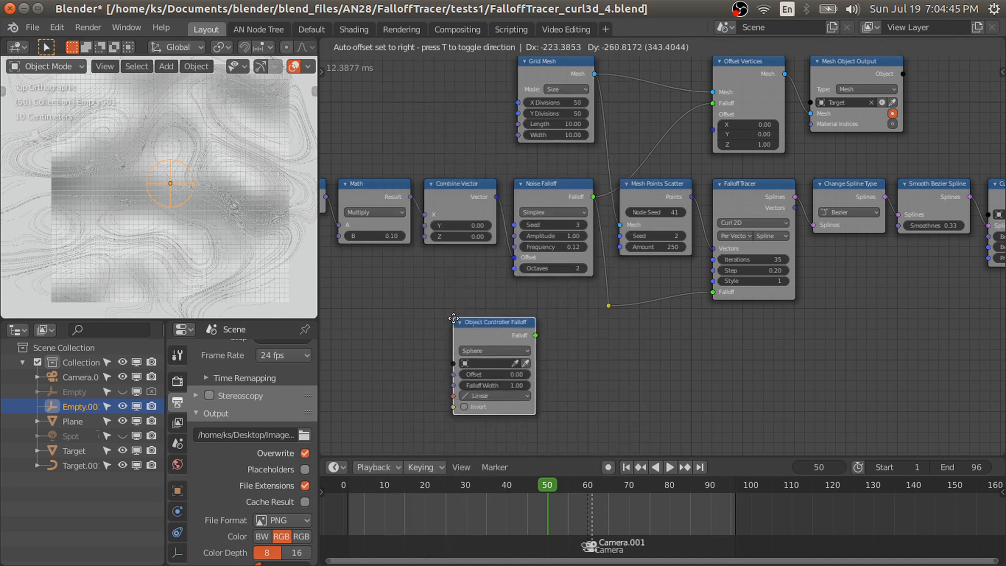
left_click(572, 350)
Switch the 3D viewport to Rendered shading.
key("z")
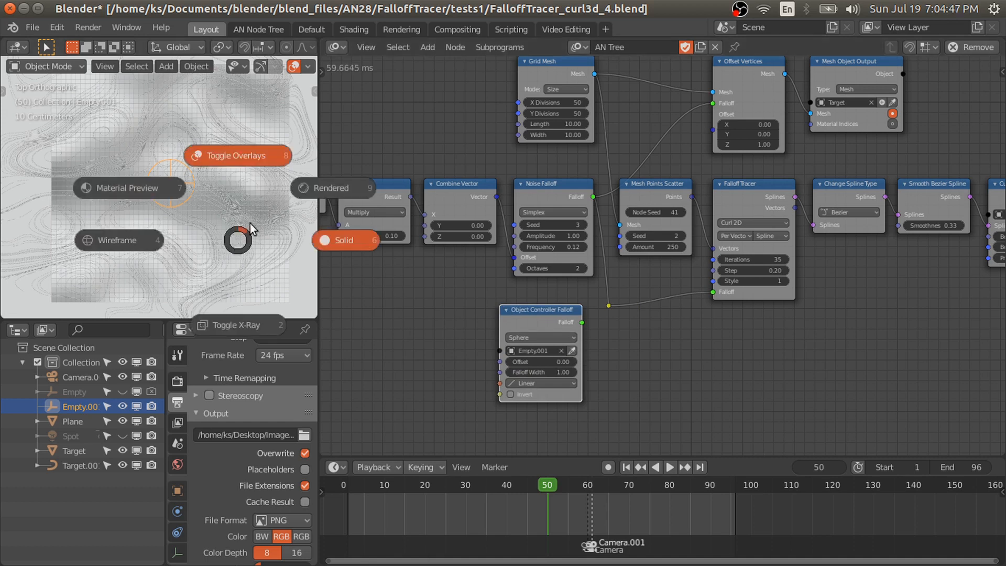
left_click(292, 196)
scroll(175, 194, "up", 1)
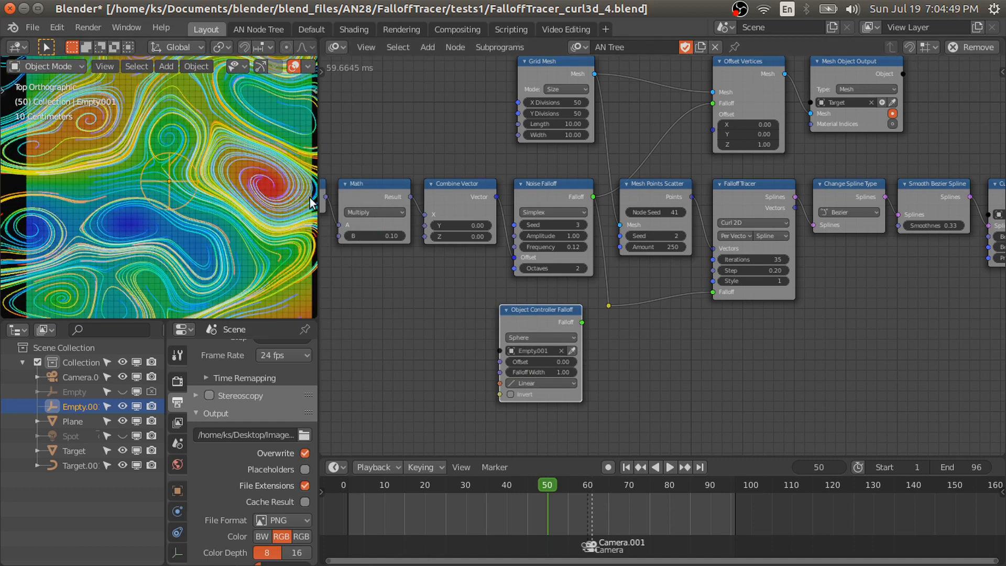
Place the Object Controller Falloff under the Noise Falloff, and make room after them with a reroute point on the noise output.
middle_click_drag(500, 296, 527, 305)
mouse_move(556, 323)
left_mouse_down()
mouse_move(453, 317)
mouse_move(471, 303)
mouse_move(474, 317)
left_mouse_up()
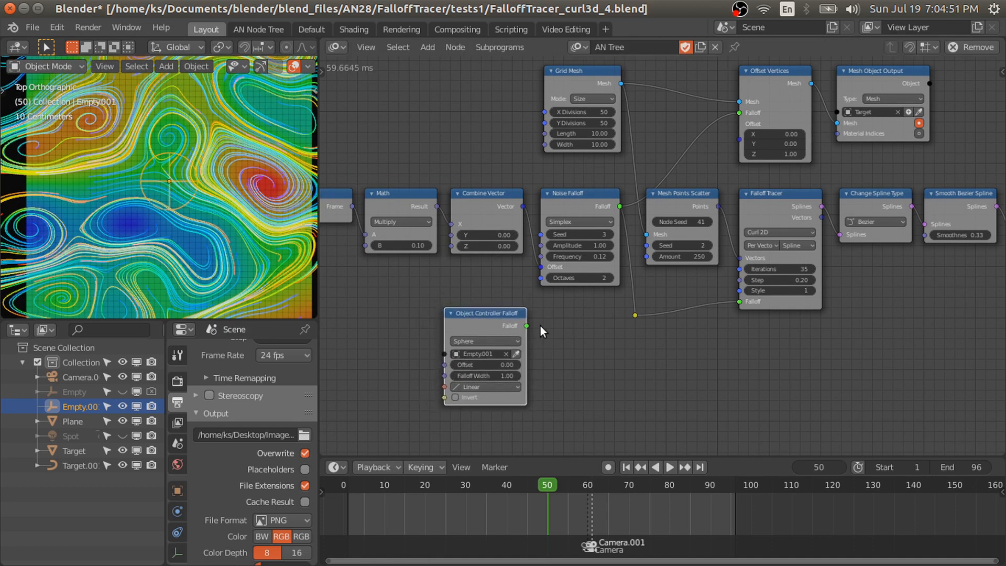
middle_click_drag(541, 330, 477, 319)
middle_click_drag(465, 241, 590, 257)
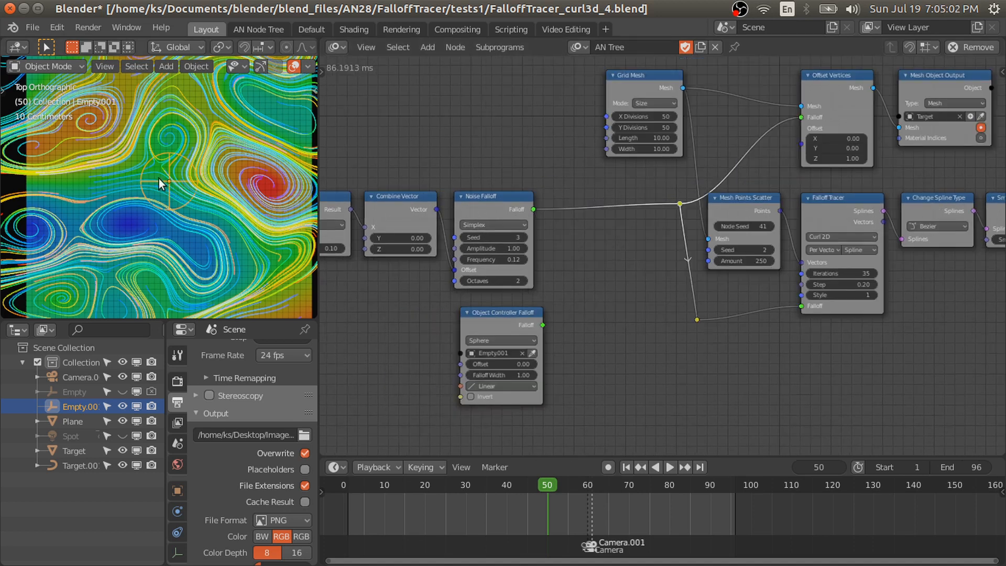
Insert a Mix Falloffs node after the Noise Falloff and link the Object Controller Falloff to its B input.
key("shift+a")
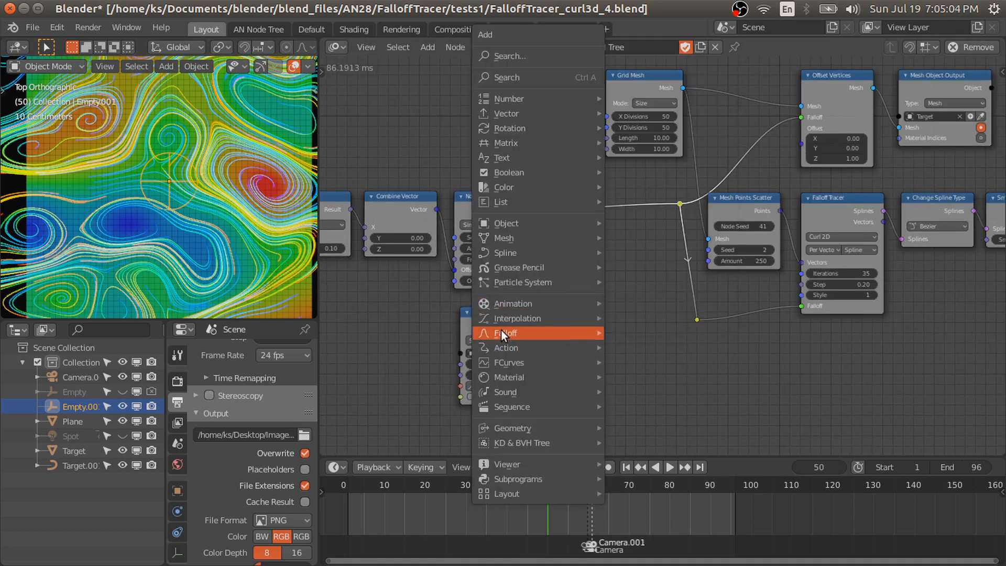
mouse_move(502, 330)
left_click(641, 294)
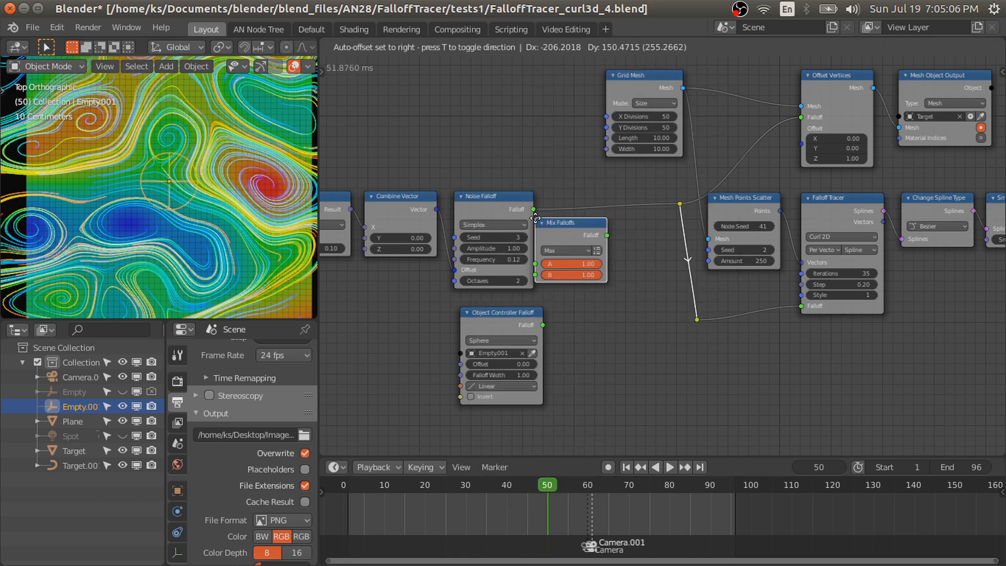
left_click(580, 249)
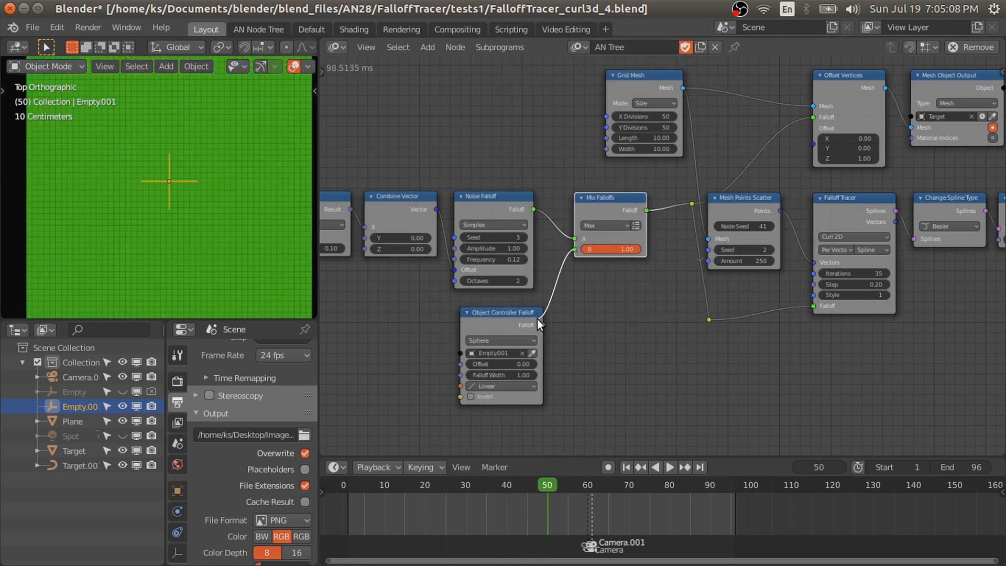
left_click_drag(540, 324, 527, 319)
Set the Mix Falloffs node to Multiply and enable Invert on the Object Controller Falloff.
left_click(605, 225)
left_click(604, 250)
left_click(478, 392)
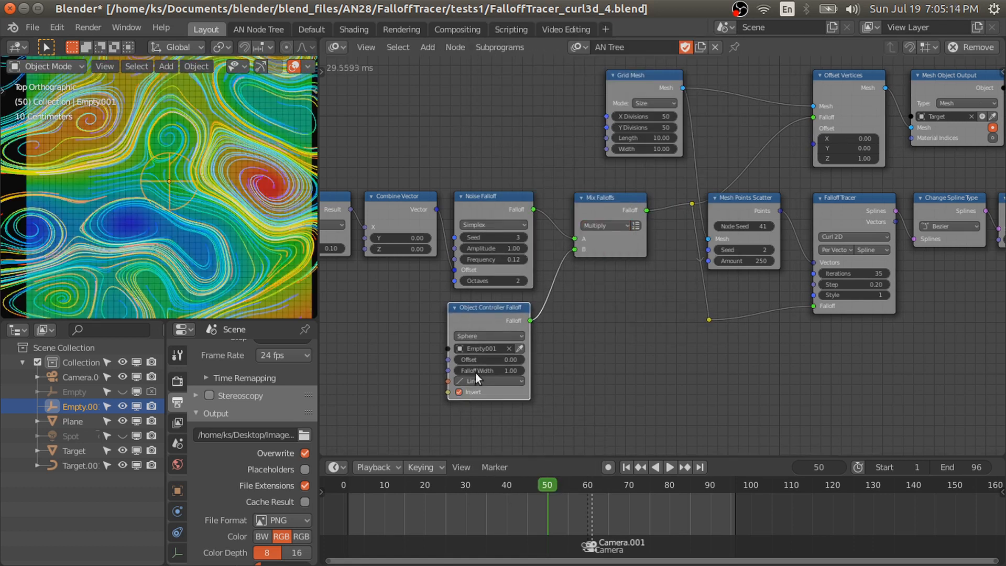
Set the Object Controller Falloff's Offset to 1.50 and its Falloff Width to 2.00.
left_click_drag(476, 373, 521, 351)
left_click(481, 373)
type("3")
key("Return")
scroll(515, 395, "up", 2)
left_click(486, 366)
type("5")
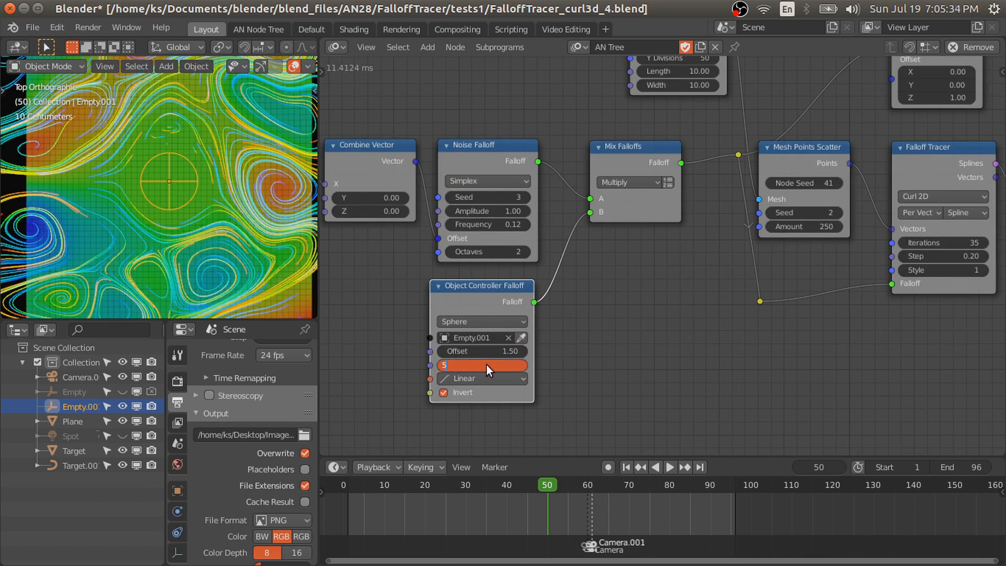
key("Return")
Set the Object Controller Falloff's interpolation to Sinusoidal and inspect the splines around the empty in a maximized viewport.
left_click(480, 378)
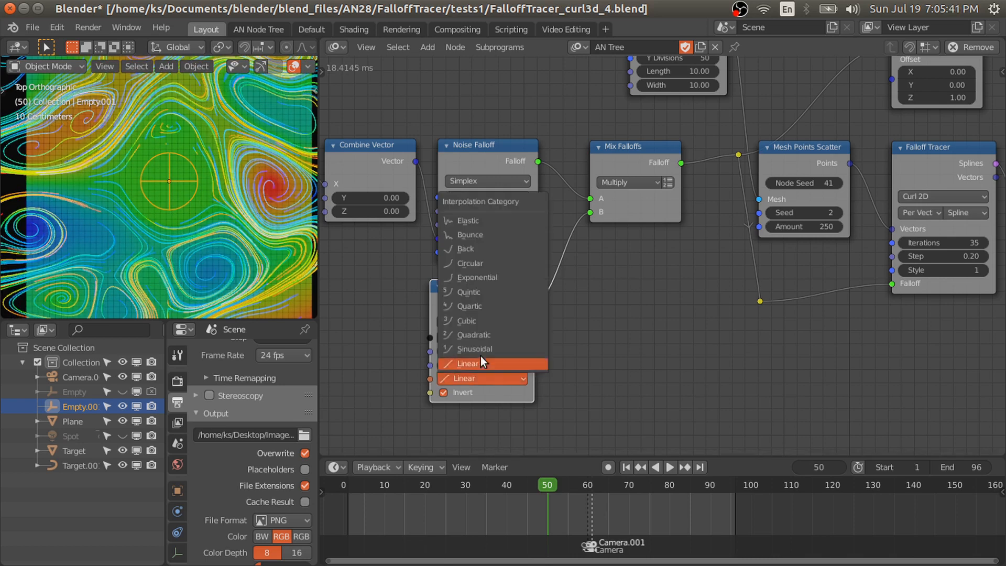
left_click(480, 363)
key("ctrl+space")
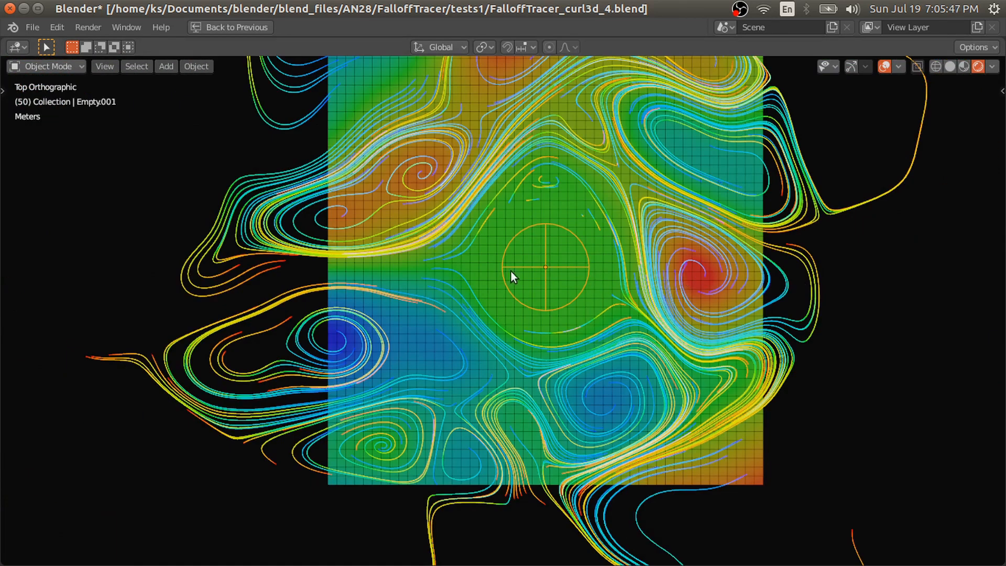
middle_click_drag(622, 151, 532, 218, "shift")
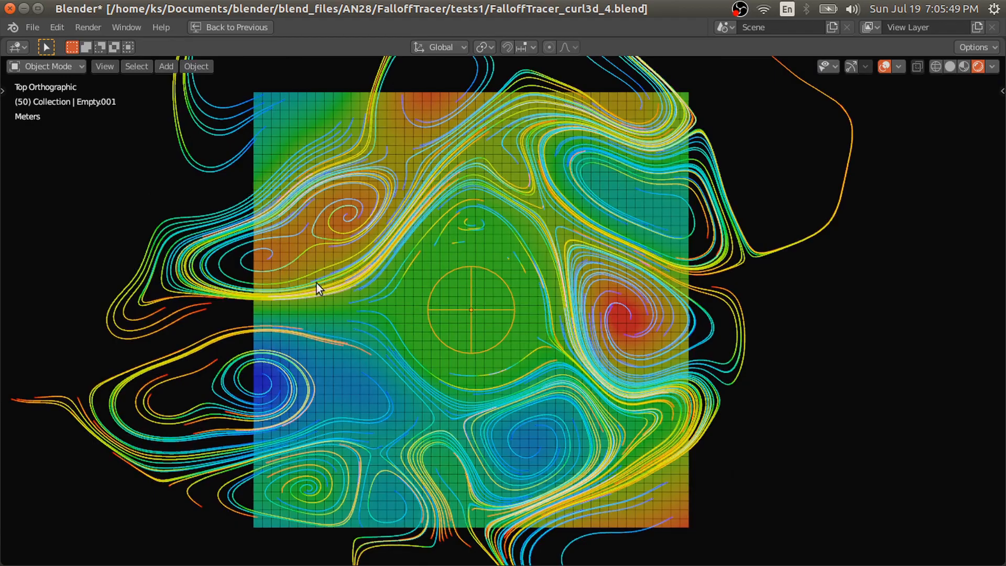
middle_click_drag(535, 453, 542, 328)
key("KP_7")
key("ctrl+space")
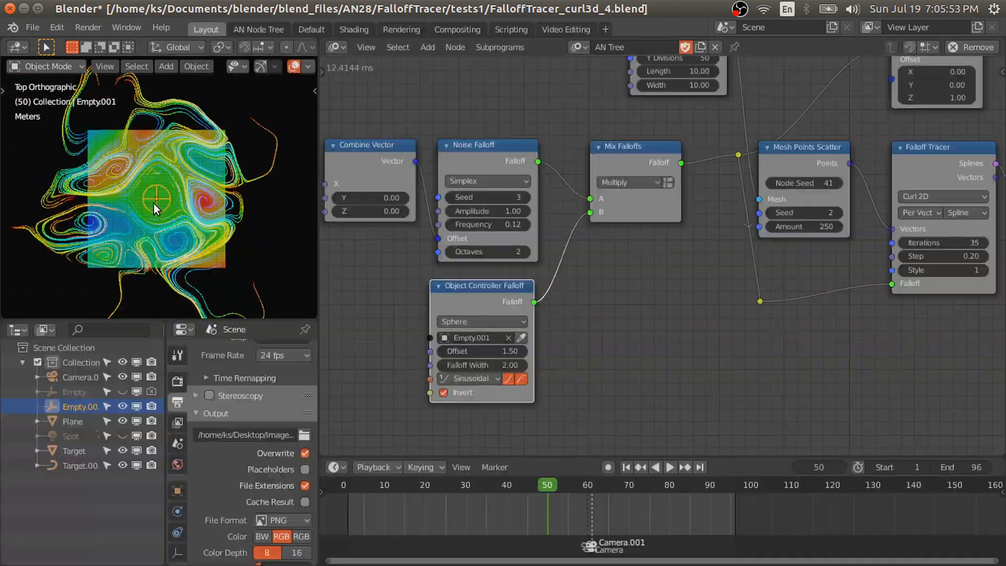
Set the Falloff Tracer's mode to Curl 3D and remove the reroute point directly after the Mix Falloffs node.
left_click_drag(760, 301, 745, 285)
middle_click_drag(772, 267, 742, 272)
left_click(884, 203)
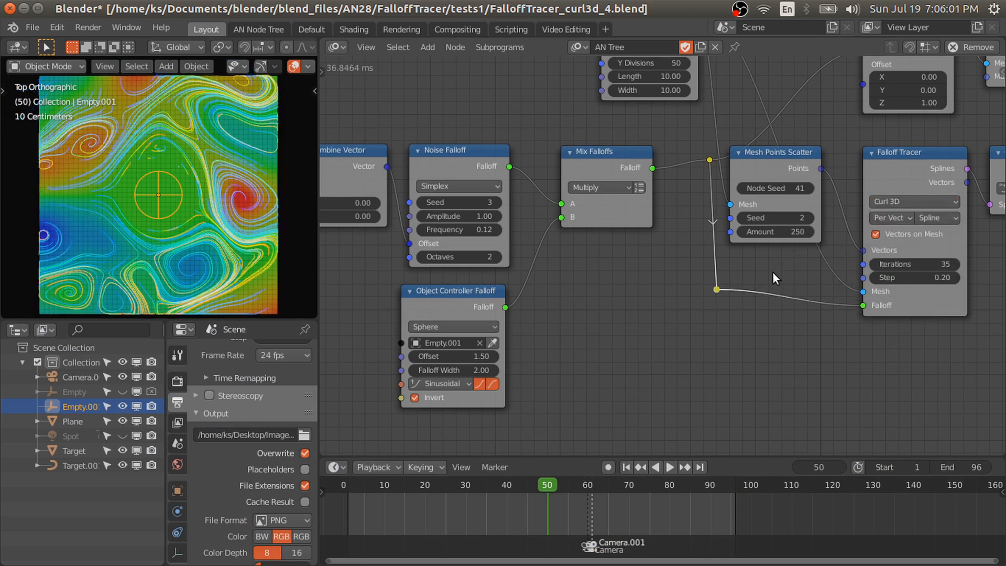
middle_click_drag(141, 193, 197, 196, "shift")
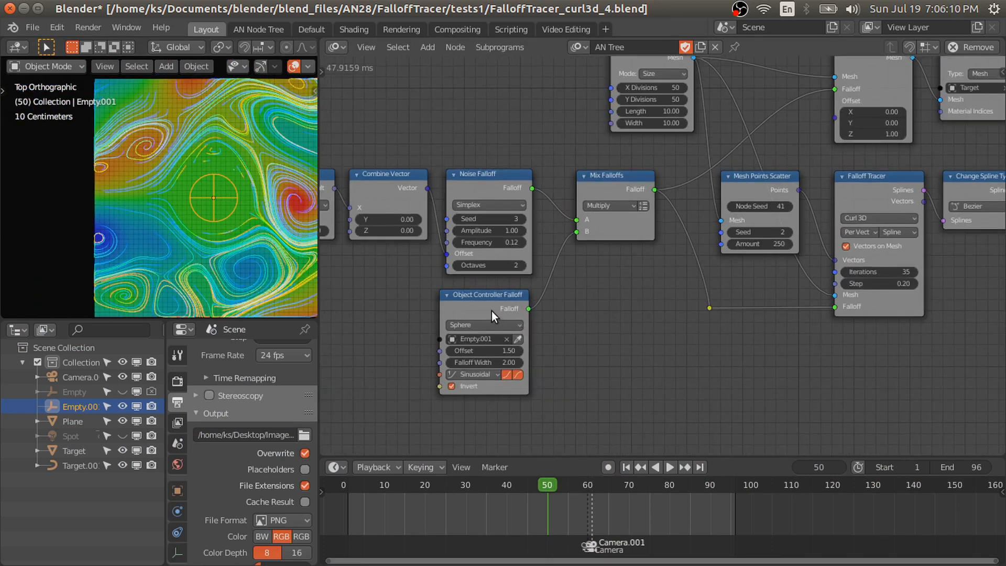
Examine the splines around the empty and the node chain from the Object Controller Falloff through the Falloff Tracer to the Curve Object Output.
left_click_drag(492, 310, 494, 310)
middle_click_drag(223, 201, 188, 203, "shift")
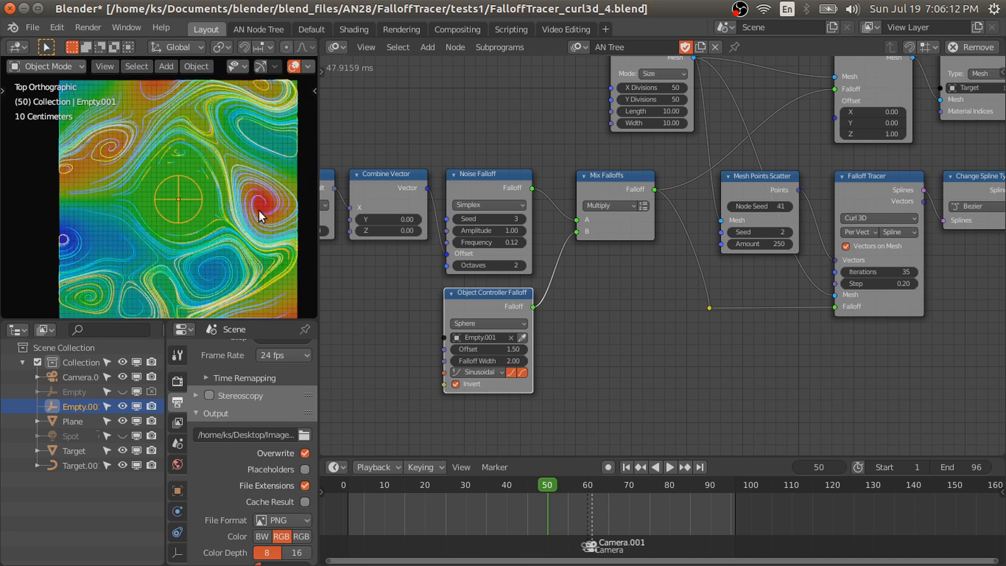
scroll(729, 273, "down", 1)
middle_click_drag(731, 274, 596, 275)
scroll(640, 301, "up", 3)
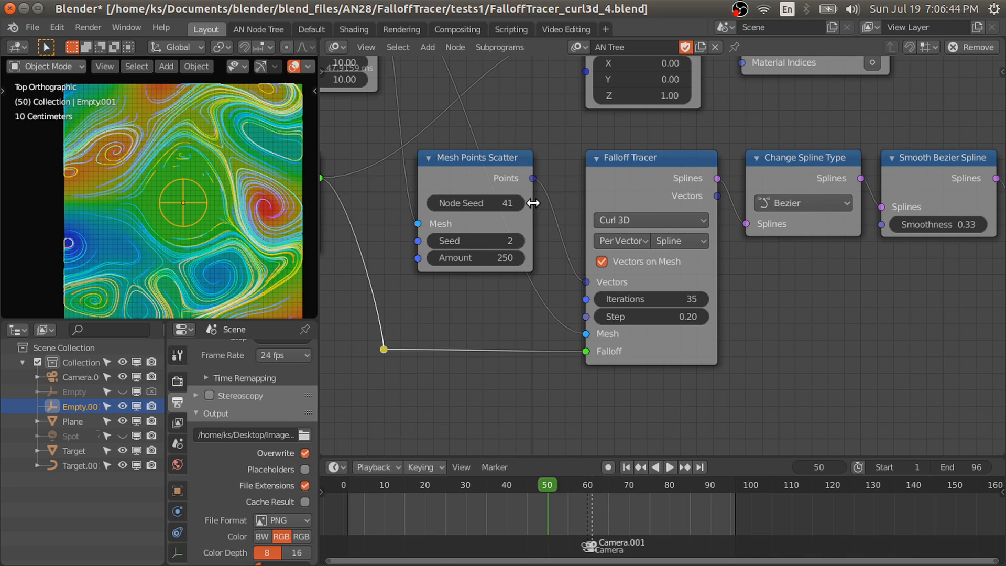
scroll(694, 168, "up", 3)
scroll(694, 167, "down", 1)
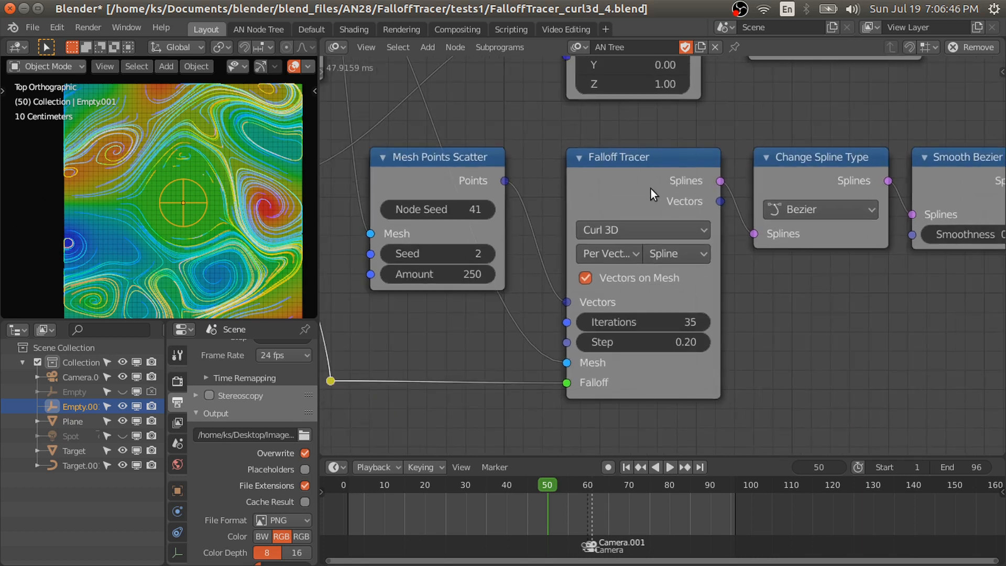
mouse_move(651, 188)
left_mouse_down()
mouse_move(635, 185)
mouse_move(646, 184)
left_mouse_up()
scroll(748, 206, "down", 4)
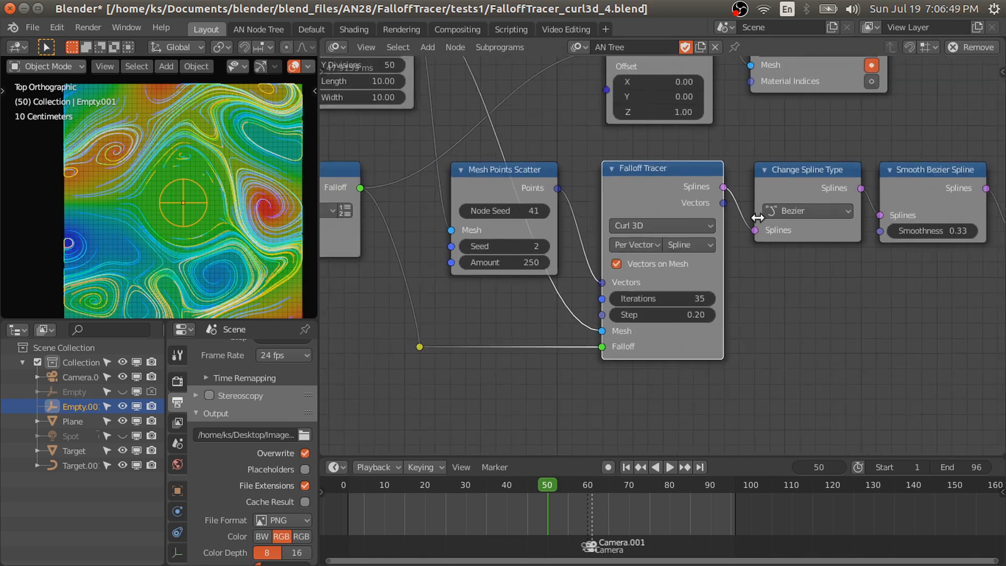
middle_click_drag(879, 232, 747, 257)
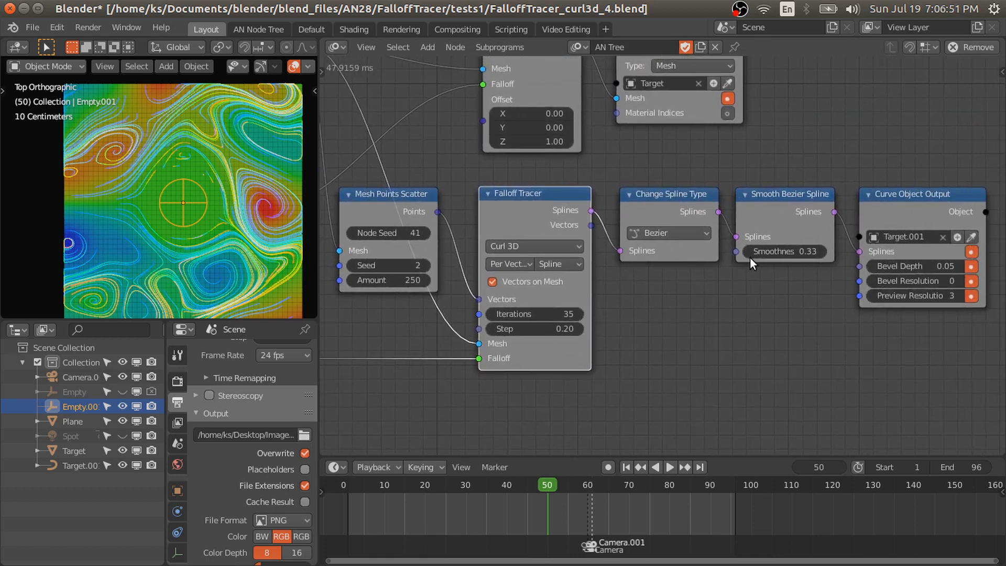